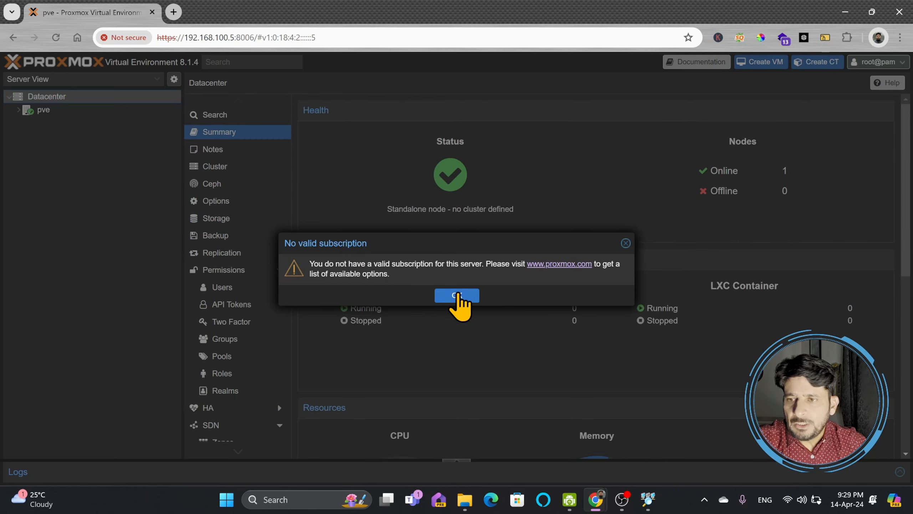
Dismiss the no-subscription notice and show the Datacenter Support page
click(456, 297)
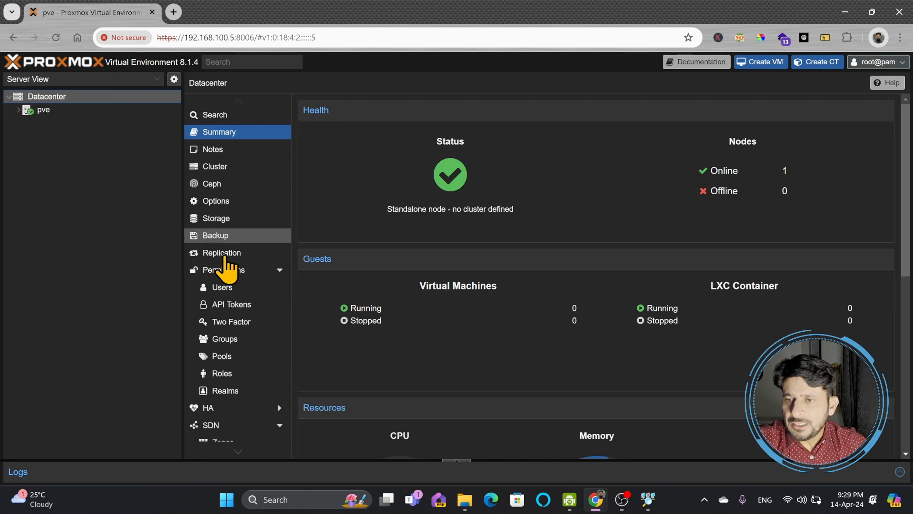
scroll(237, 295, down, 5)
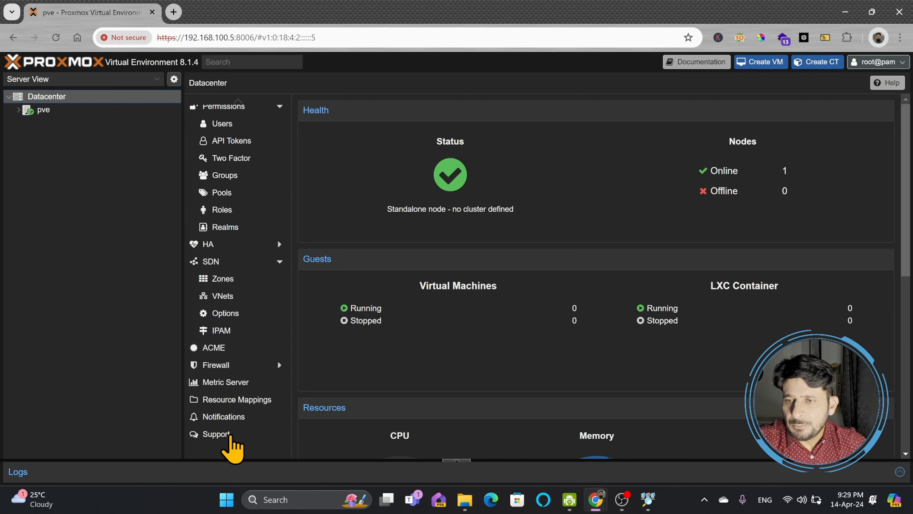
click(225, 434)
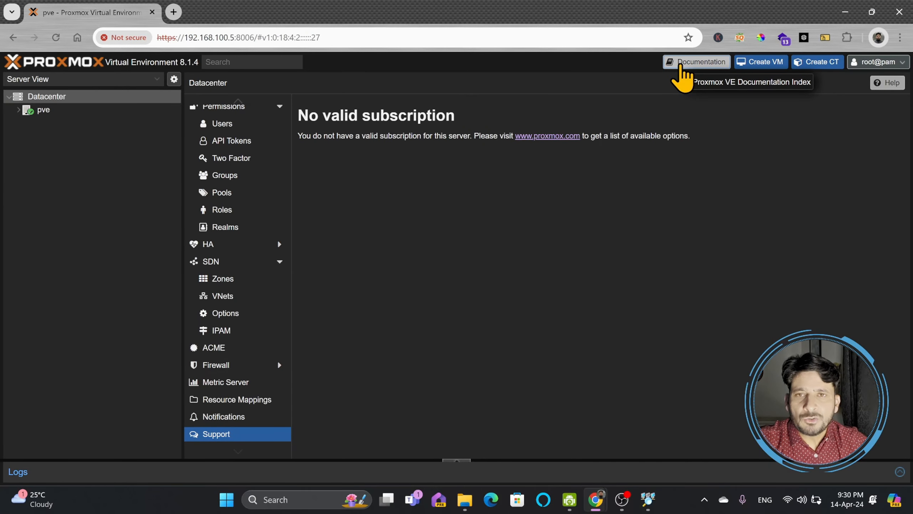
click(680, 66)
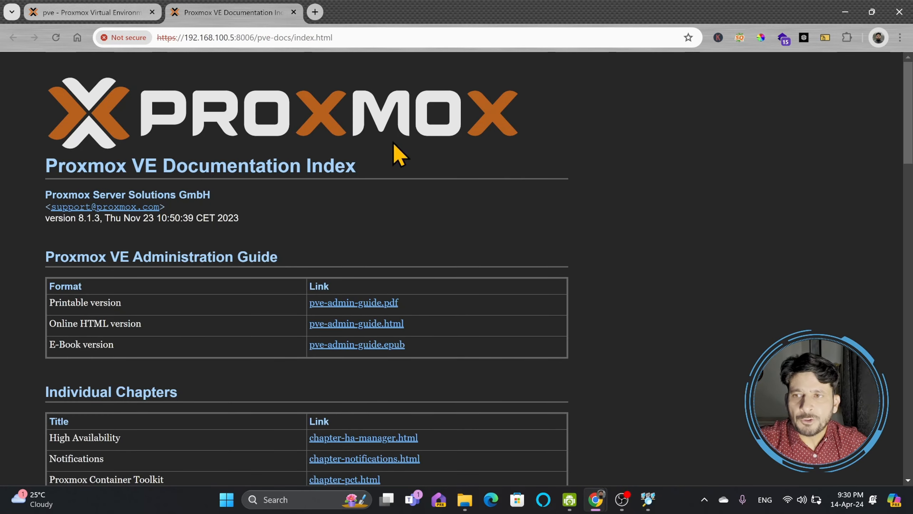
scroll(265, 224, down, 15)
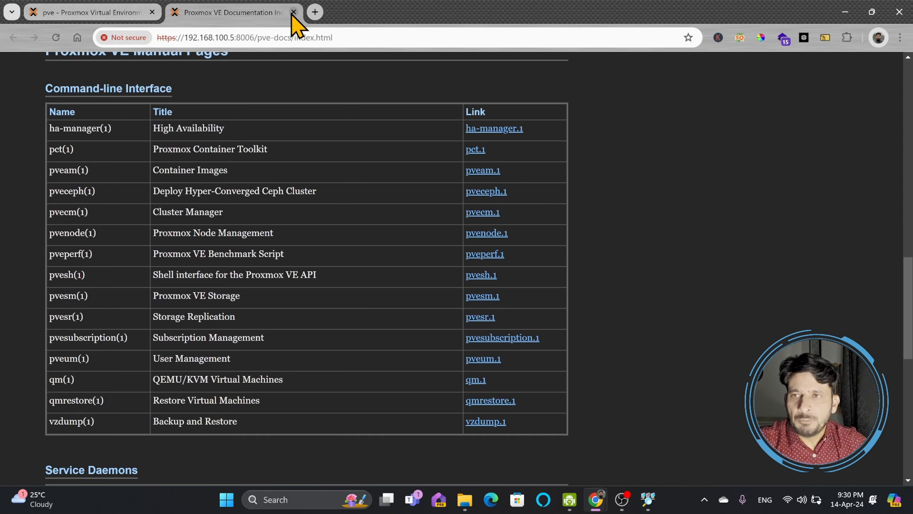
click(294, 13)
scroll(282, 197, up, 5)
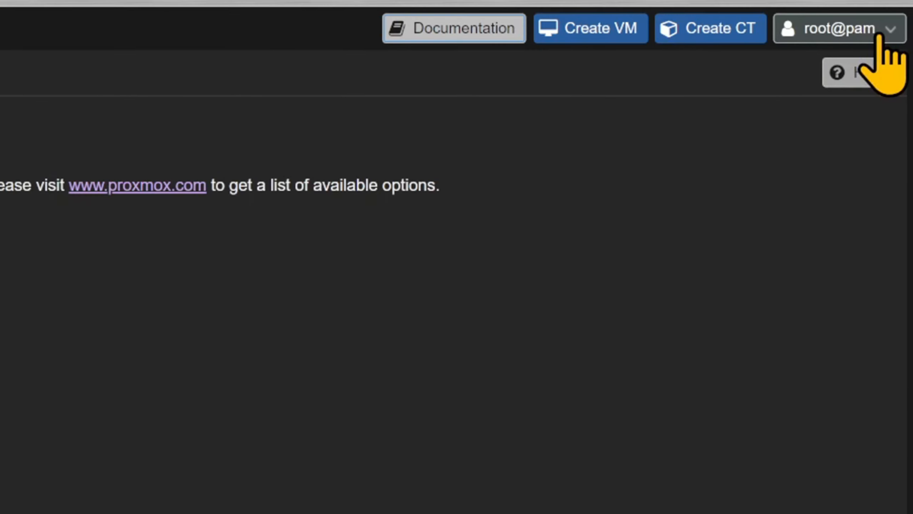
Open TFA from the root@pam user menu and list the second-factor types to add
click(881, 34)
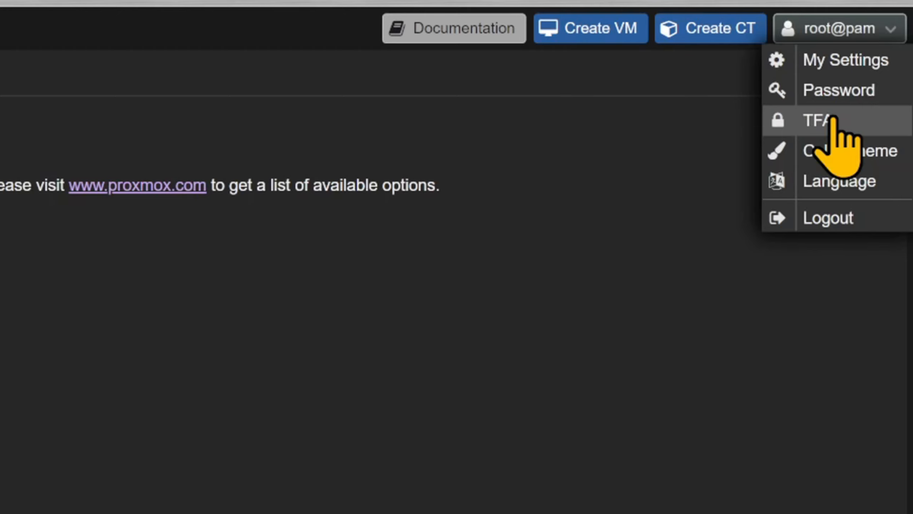
click(832, 121)
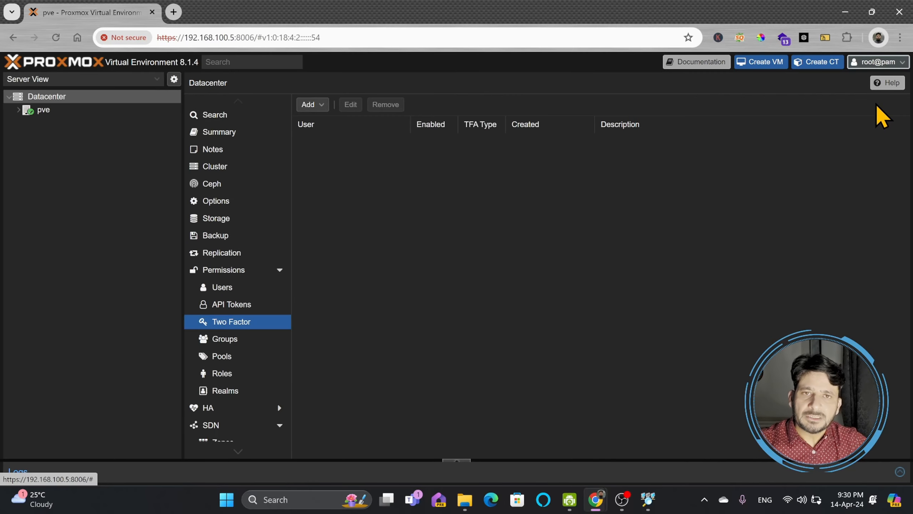
click(313, 105)
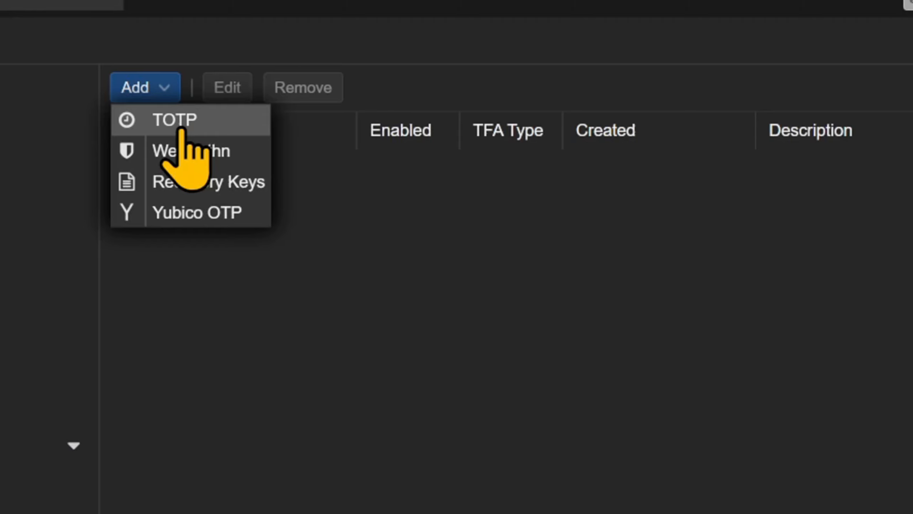
Add a TOTP factor for root with a phone description and the authenticator's verification code
click(181, 130)
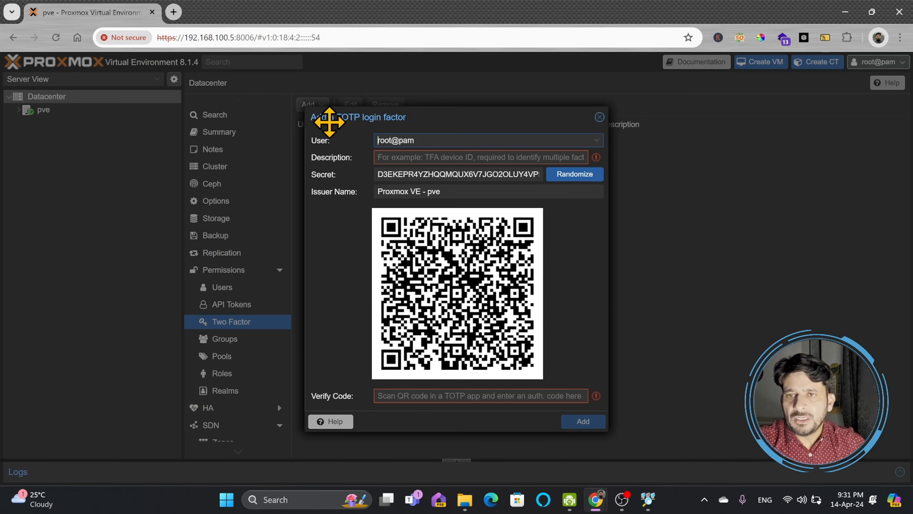
mouse_move(462, 238)
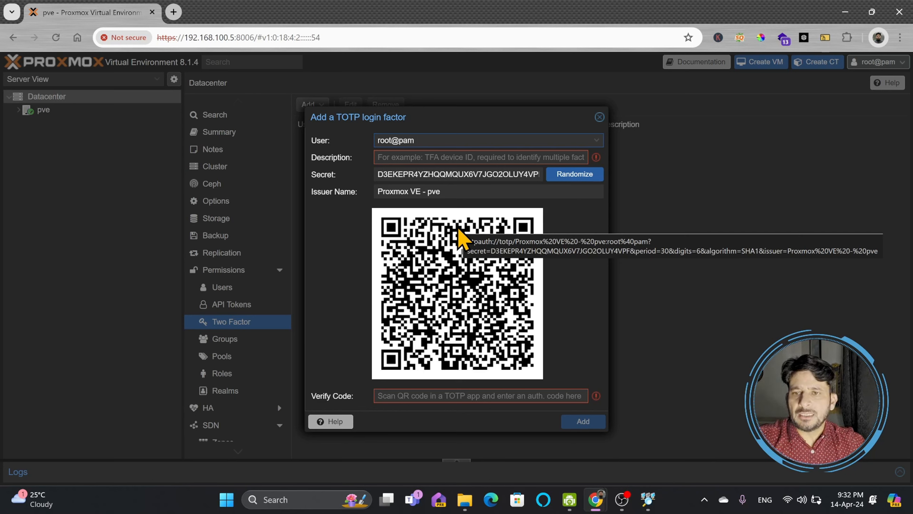
click(406, 157)
text(amjidphone)
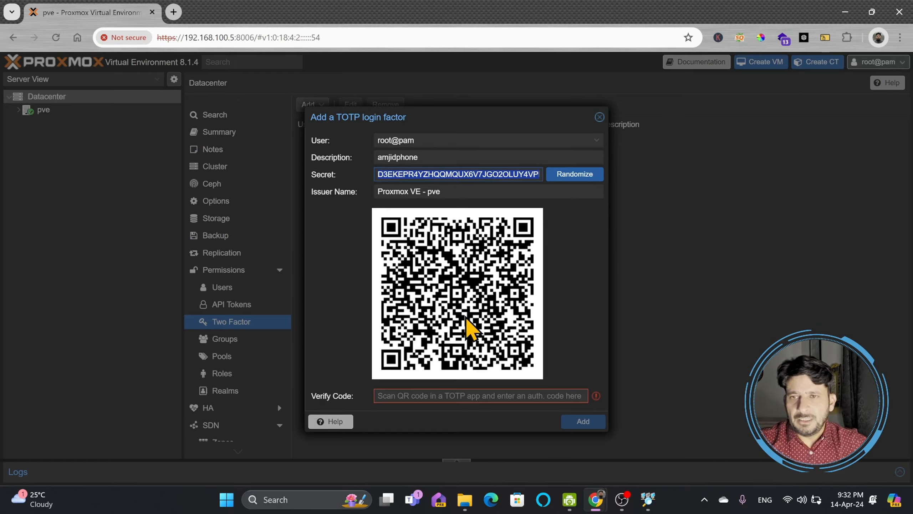
click(455, 396)
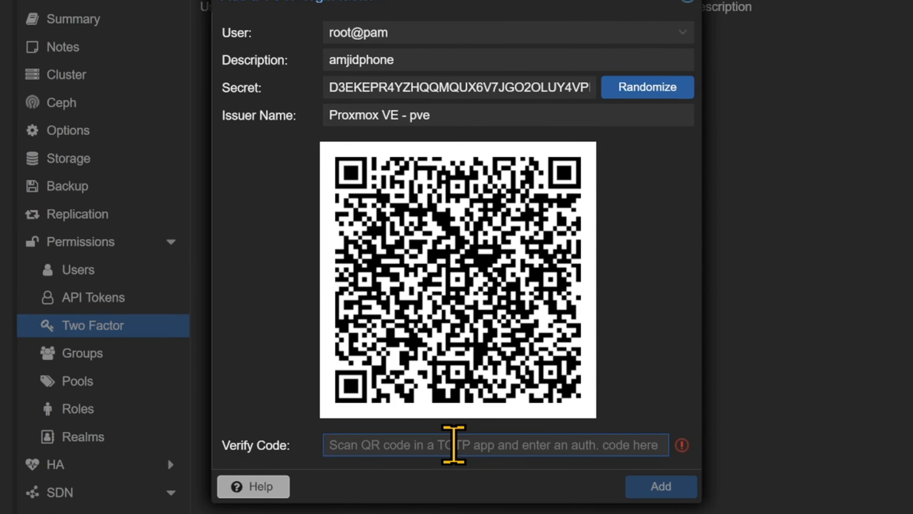
click(661, 486)
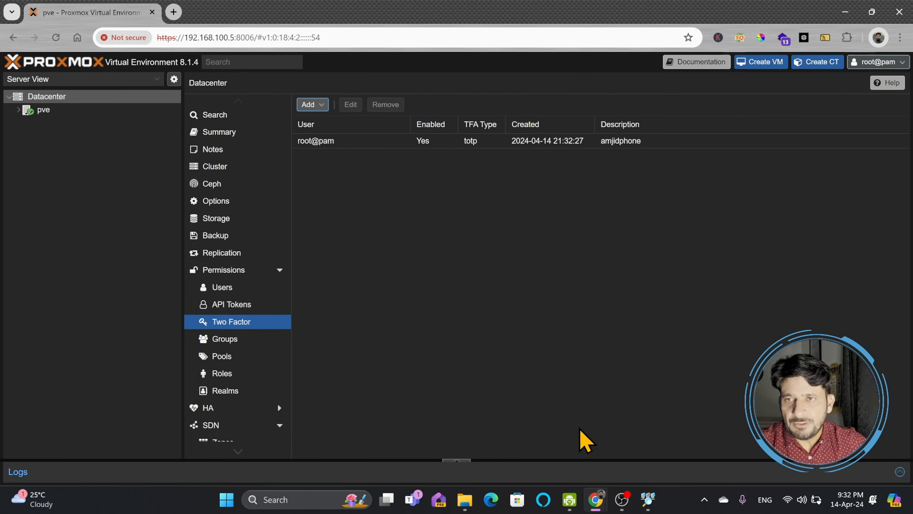
Log out and sign back in as root with password plus TOTP code, dismissing the subscription notice
click(883, 63)
click(877, 149)
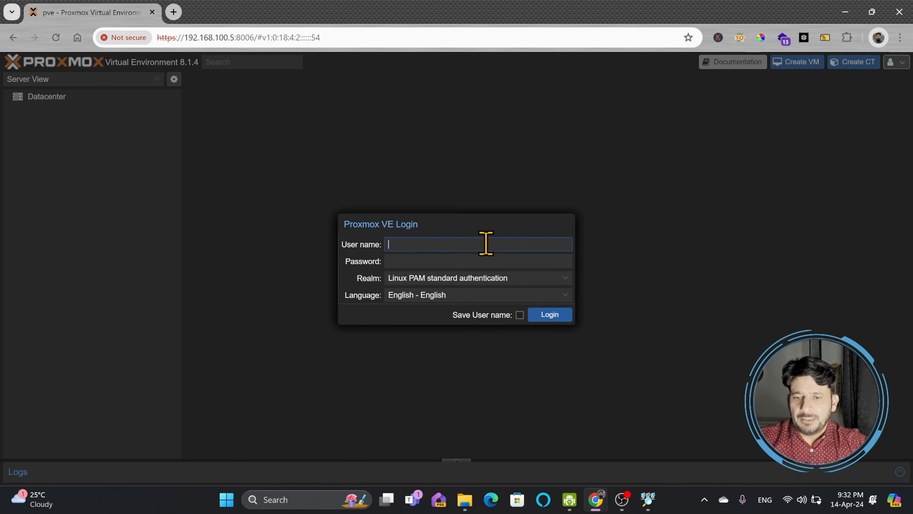
text(root)
key(Tab)
text(*)
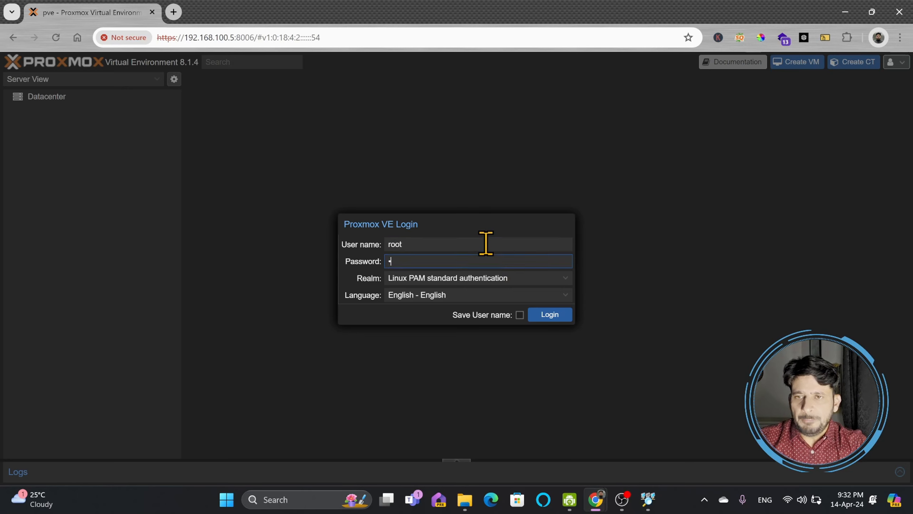
text(******)
key(Return)
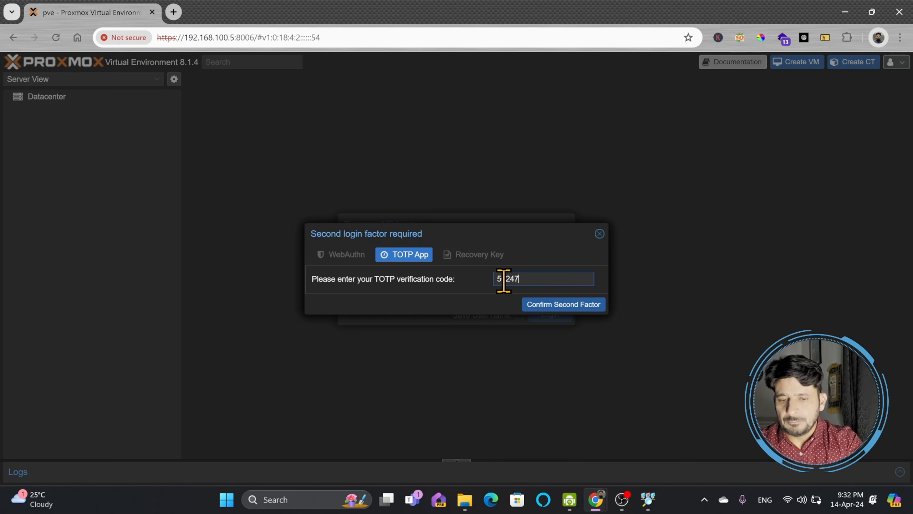
key(Return)
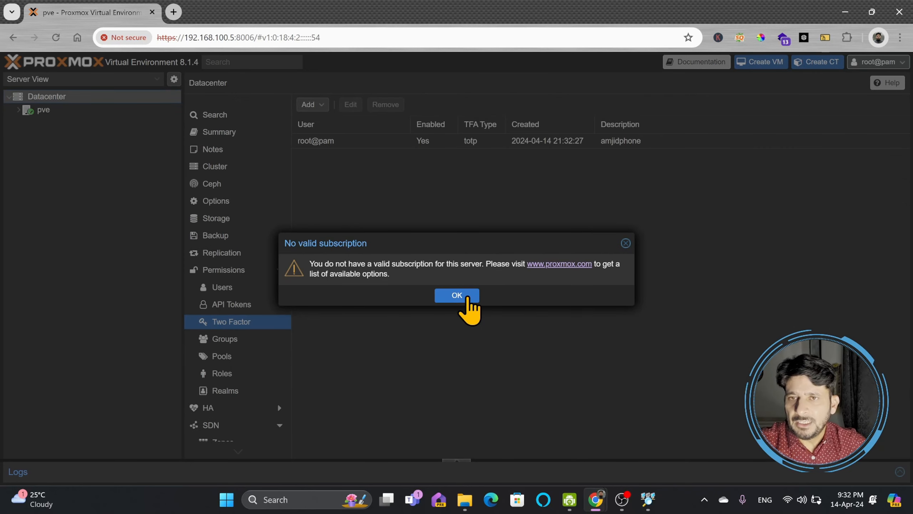
click(467, 297)
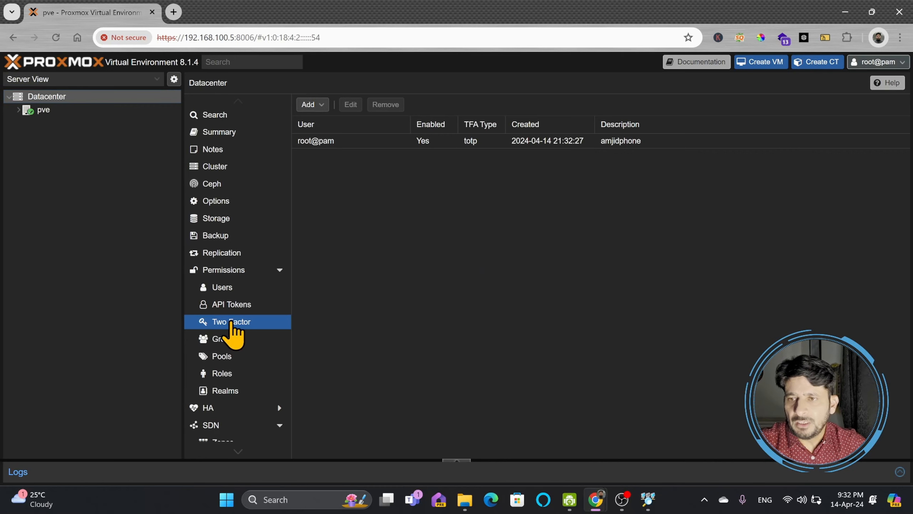
Generate recovery keys for root and select the generated keys
click(346, 143)
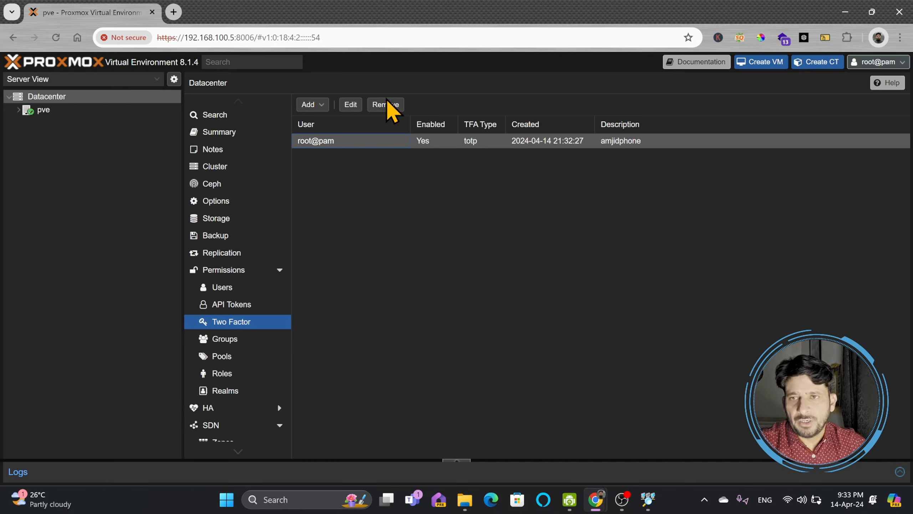
click(309, 104)
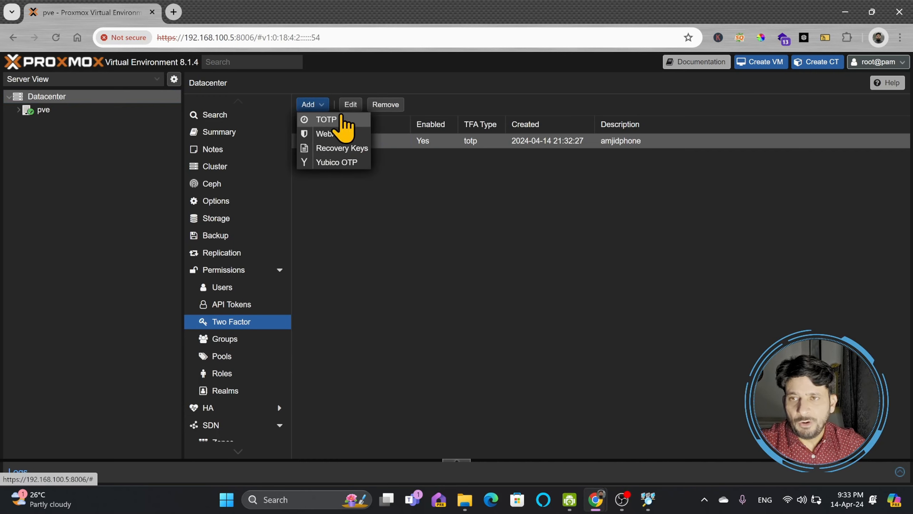
click(352, 150)
click(572, 298)
drag(302, 218, 425, 321)
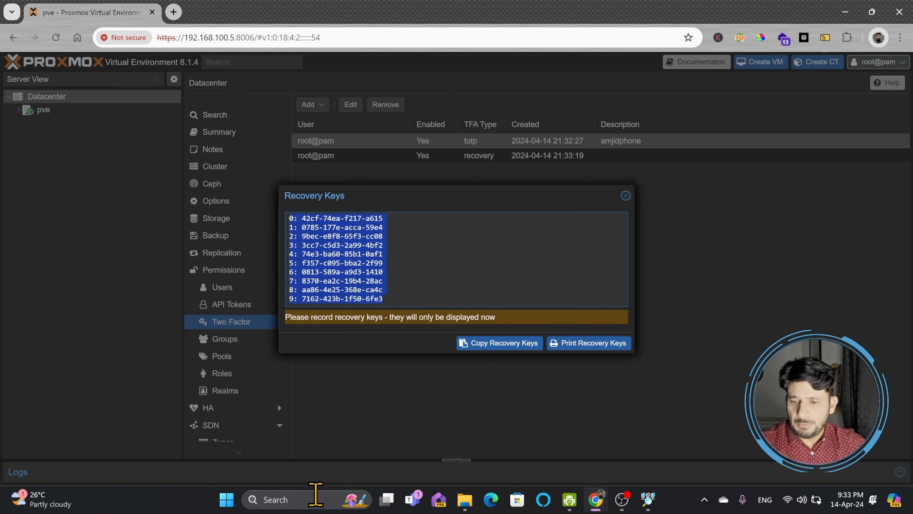
Keep the recovery keys in Notepad, then close the recovery keys dialog
key(super+r)
text(notepad)
key(Return)
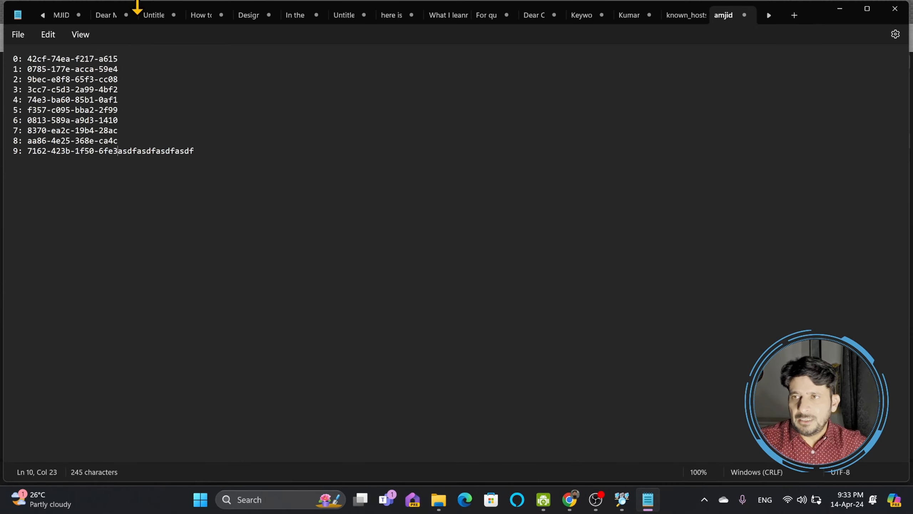
click(840, 8)
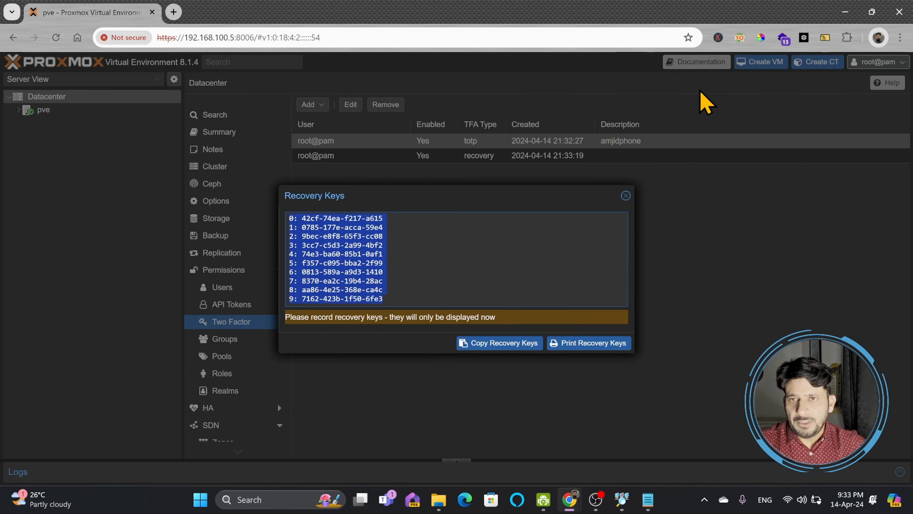
click(626, 196)
click(878, 61)
Log out, log in as root with the password, and choose the Recovery Key option
click(872, 149)
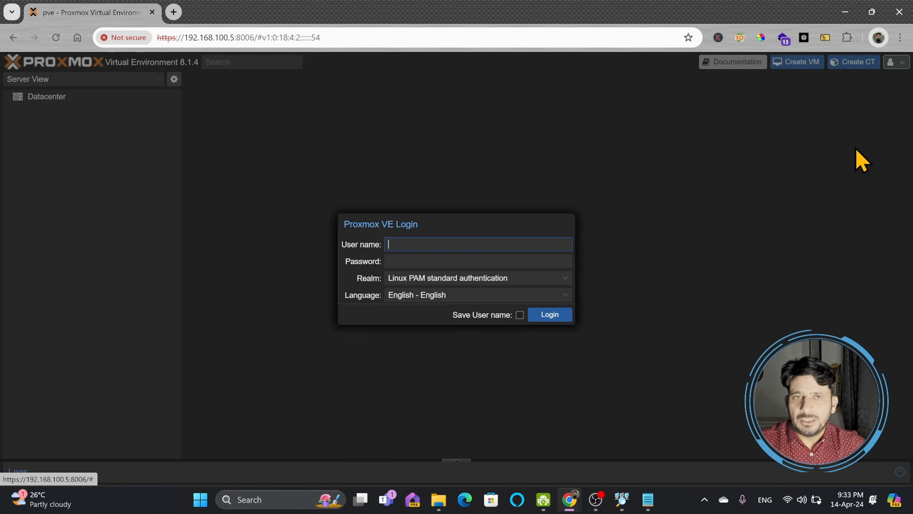
text(root)
key(Tab)
text(•••••••••)
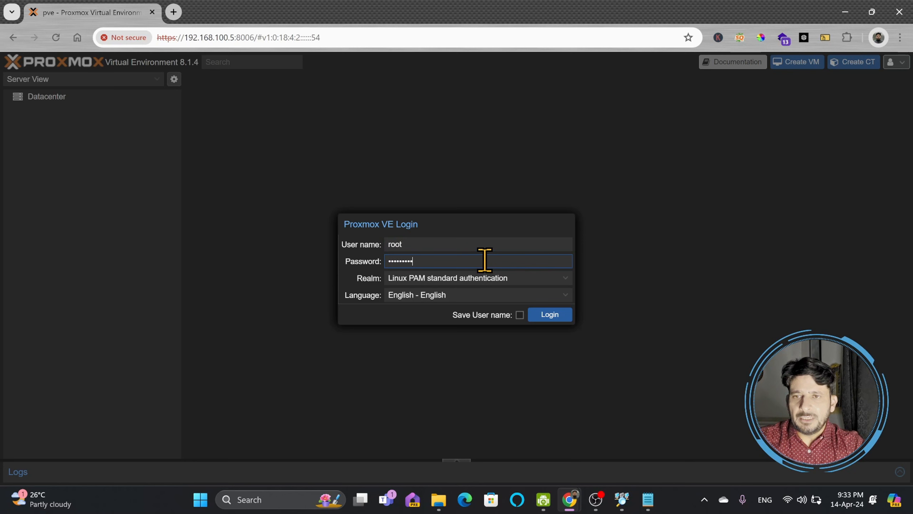
key(Return)
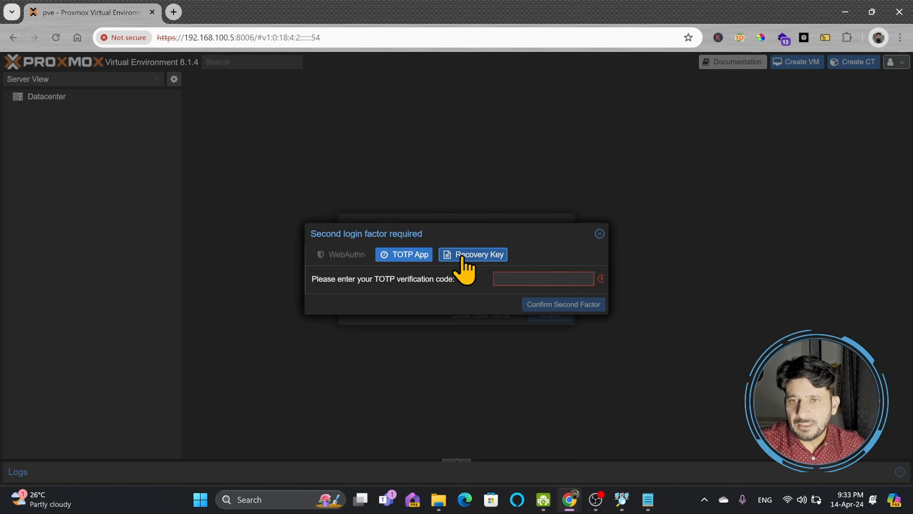
click(464, 255)
Cut recovery key 0 from Notepad, paste and confirm it, then dismiss the subscription notice
click(648, 499)
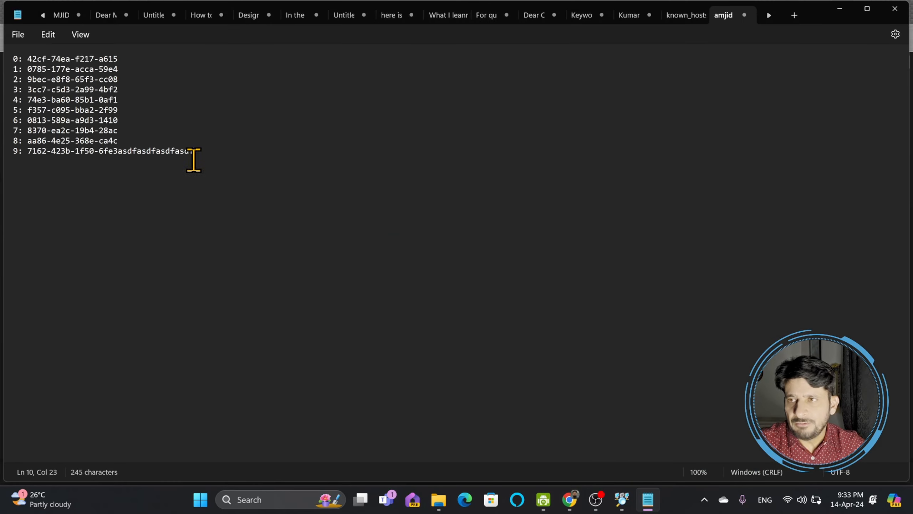
drag(138, 61, 29, 64)
key(ctrl+x)
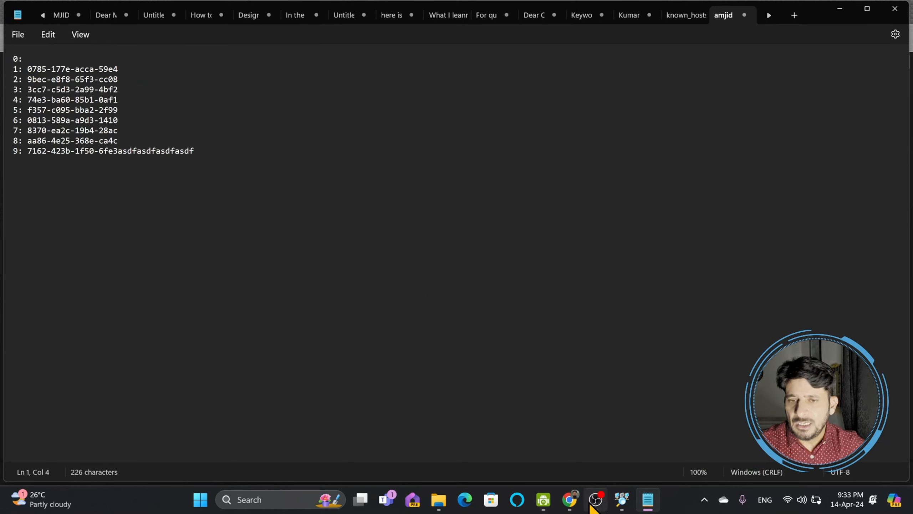
mouse_move(573, 502)
click(628, 466)
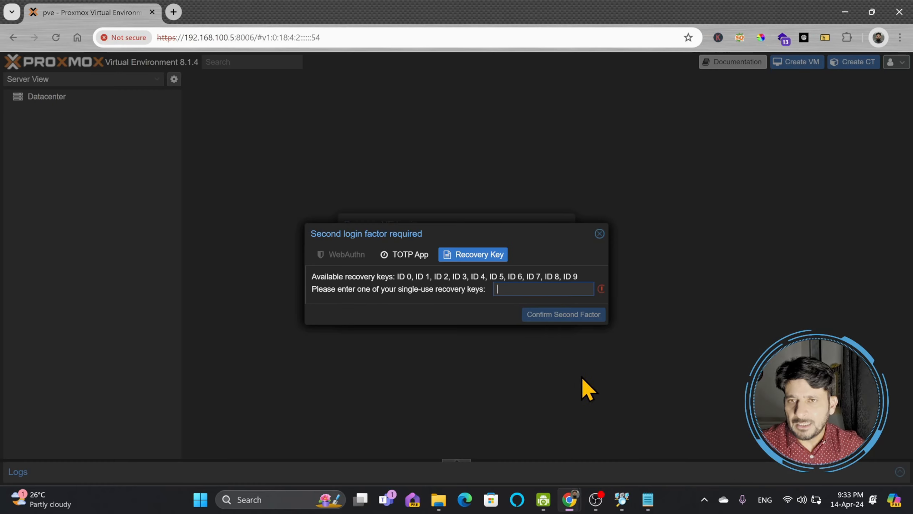
key(ctrl+v)
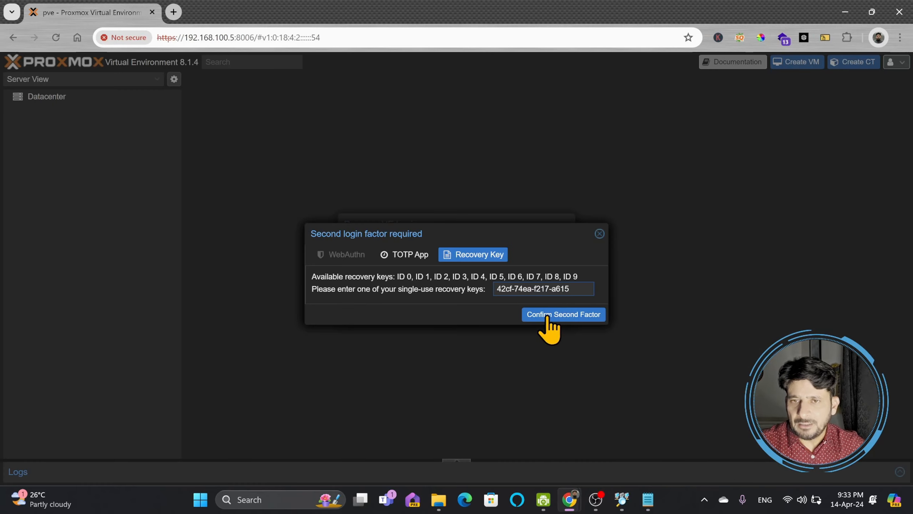
click(548, 316)
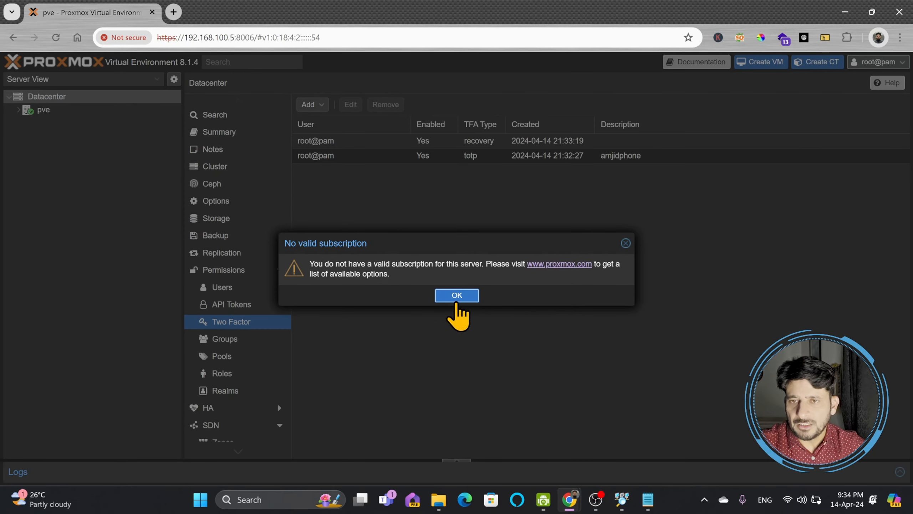
click(455, 295)
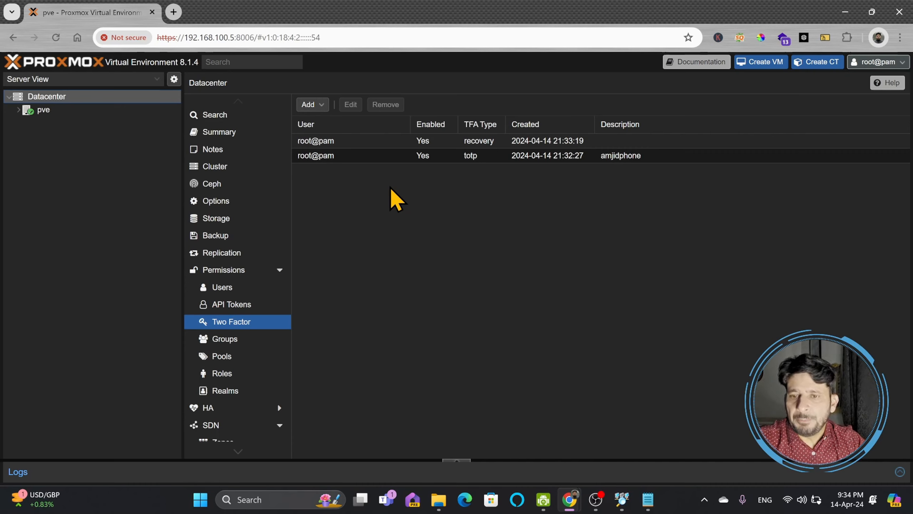
click(879, 63)
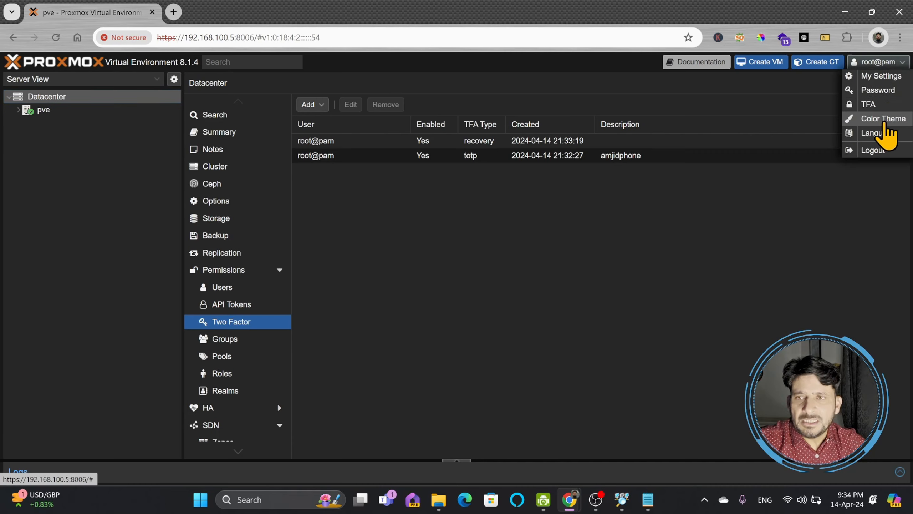
click(883, 121)
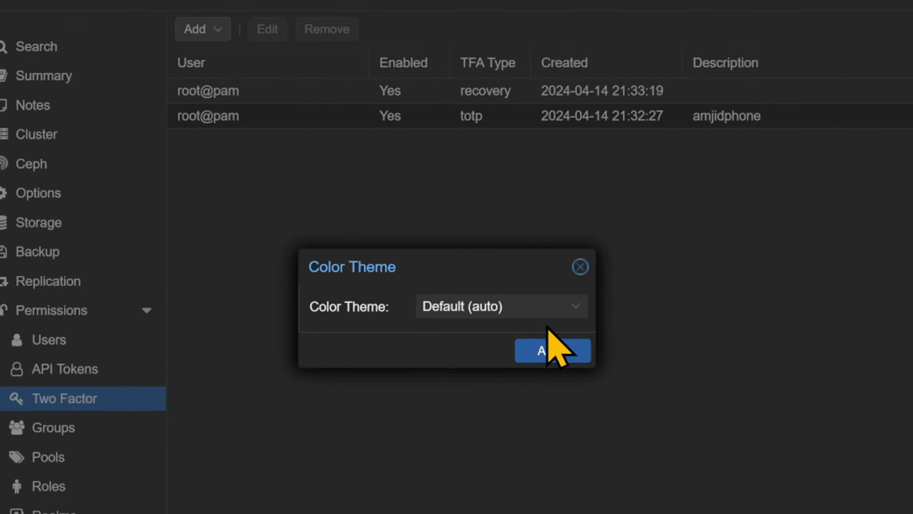
click(339, 378)
click(526, 359)
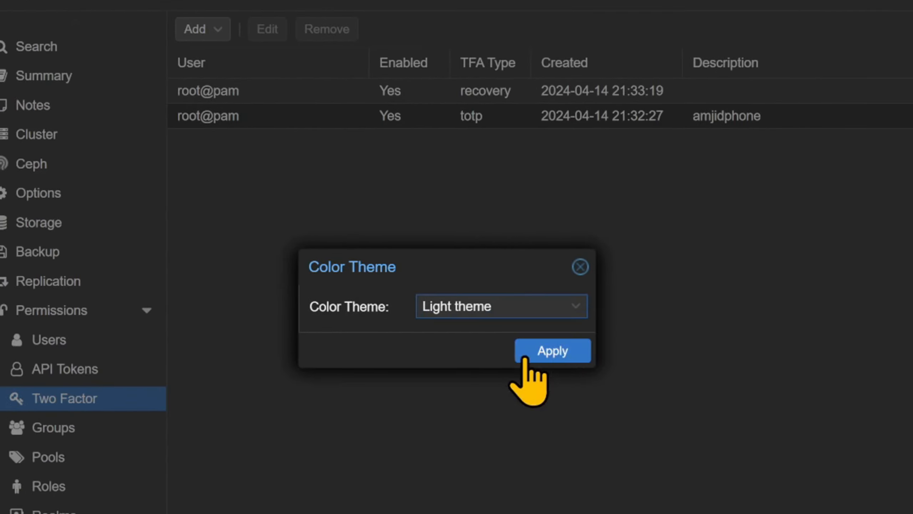
click(555, 354)
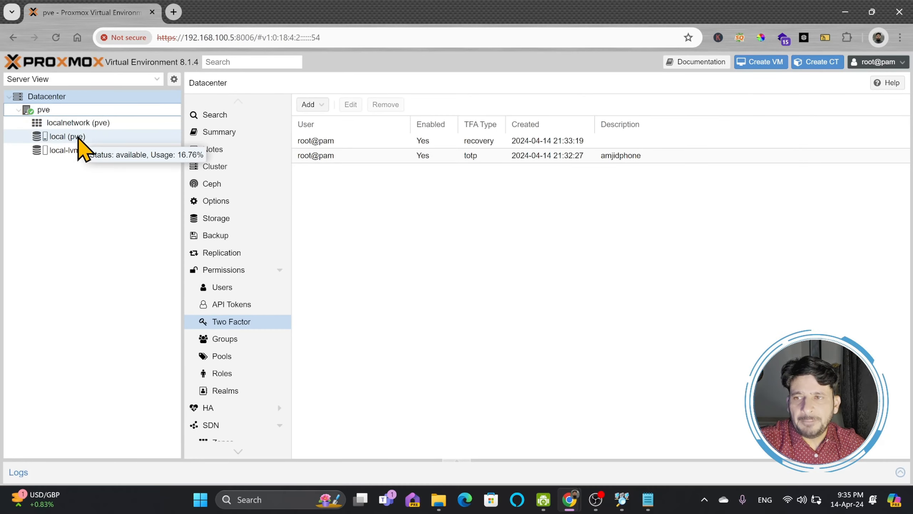
click(885, 62)
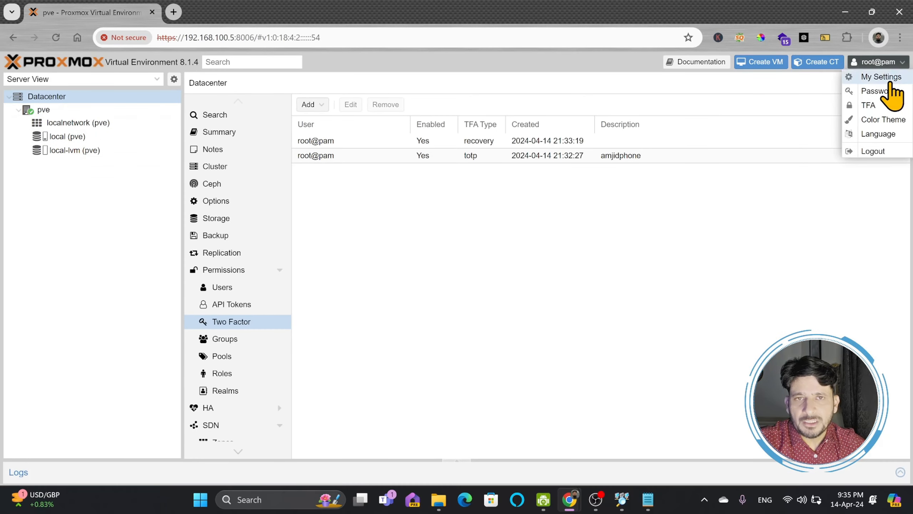
click(888, 123)
click(512, 267)
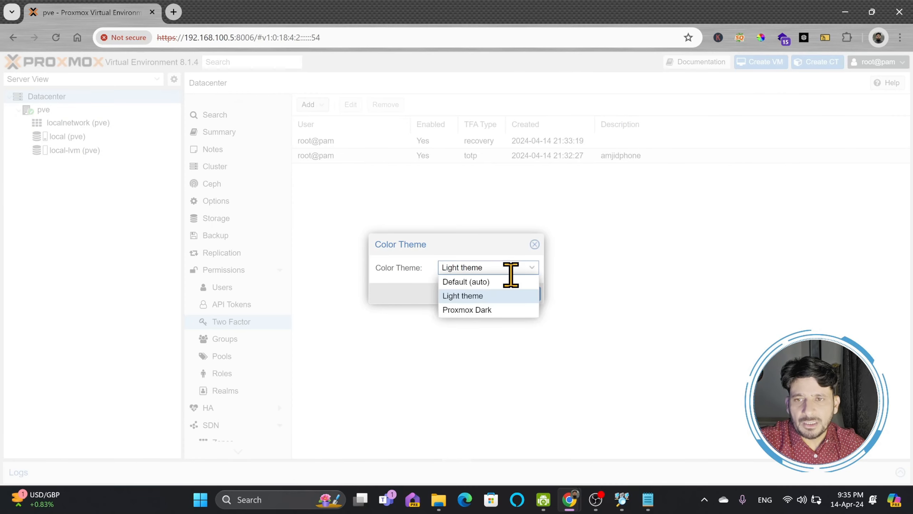
click(505, 282)
click(517, 293)
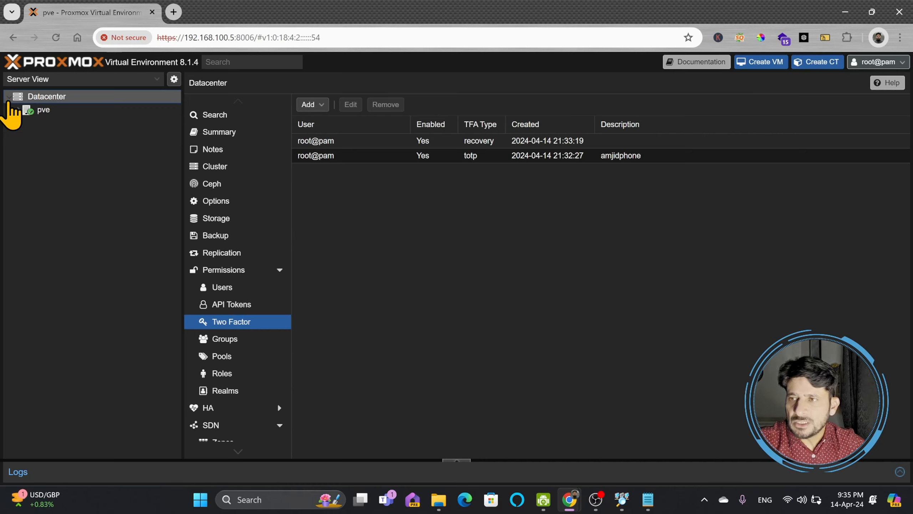
click(8, 99)
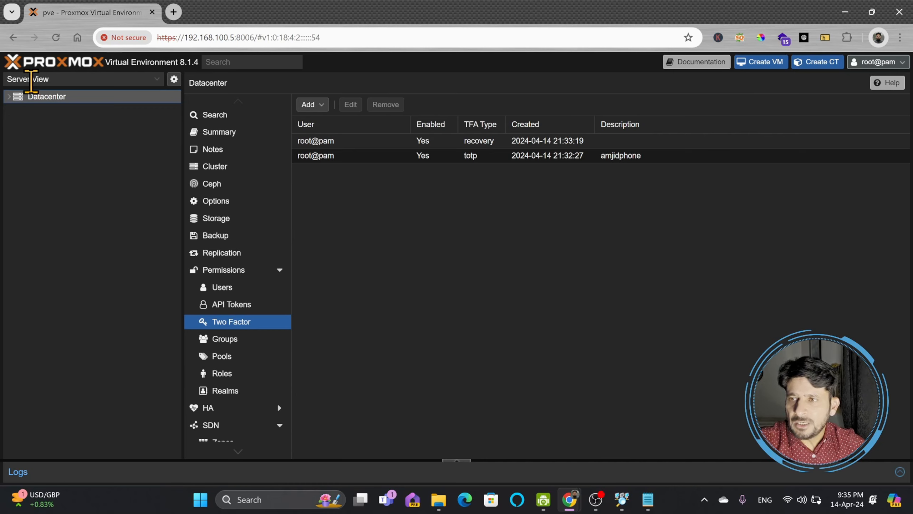
click(31, 79)
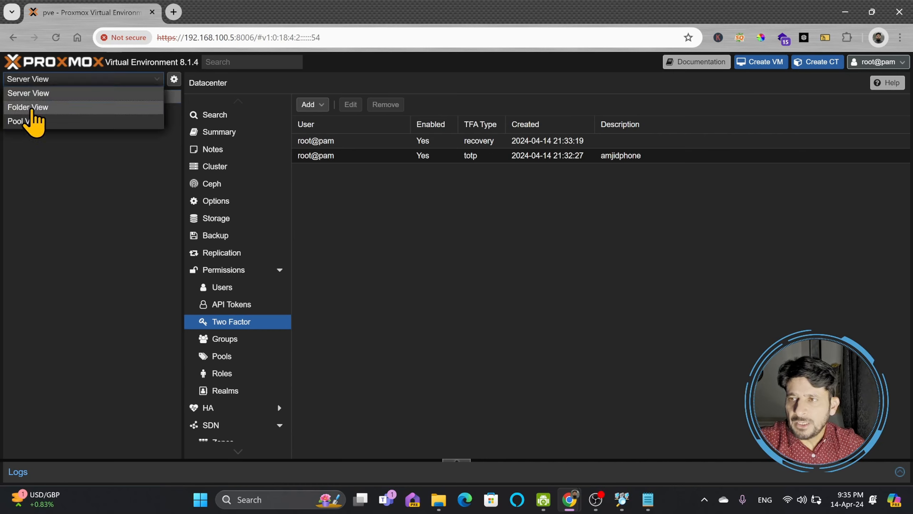
click(32, 108)
click(37, 79)
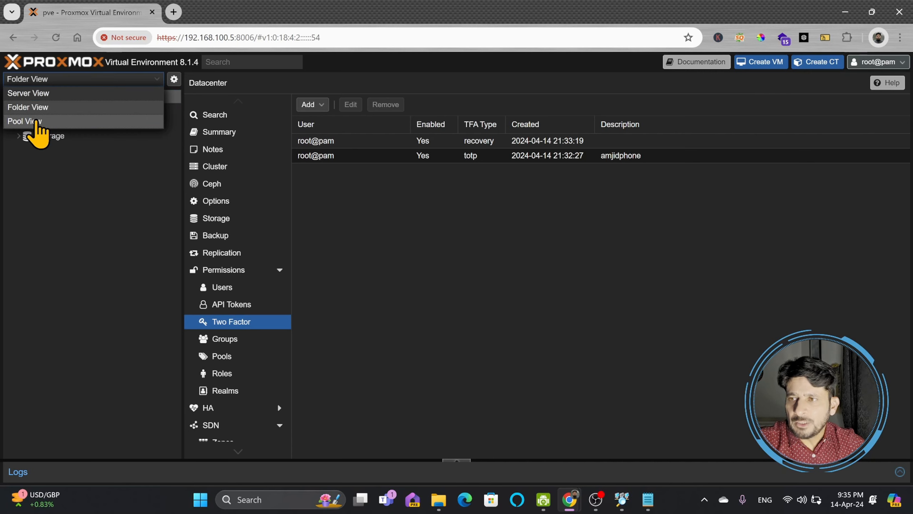
click(34, 121)
click(92, 78)
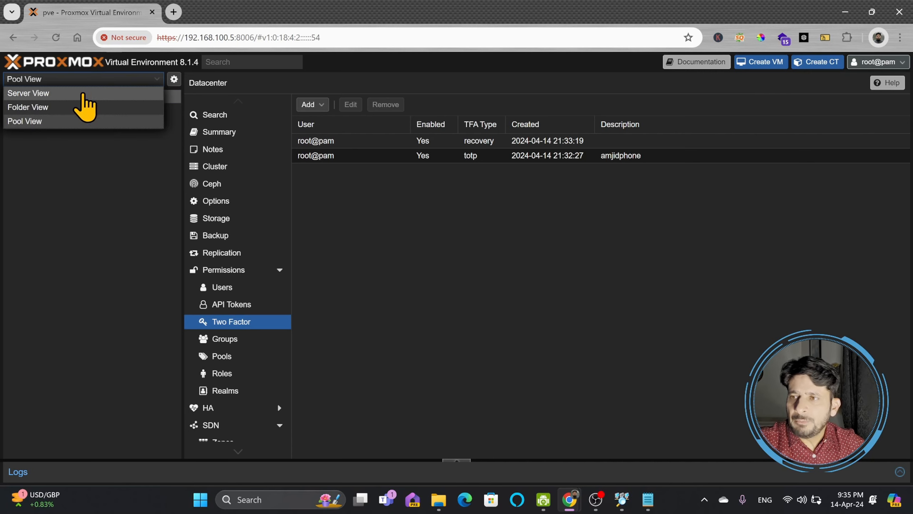
click(68, 93)
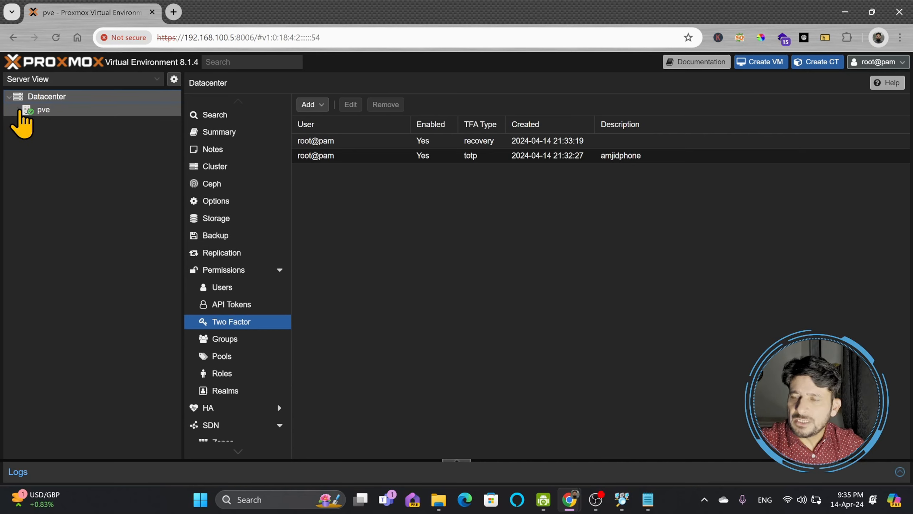
Expand node pve and switch between the Datacenter summary and pve's views
click(19, 110)
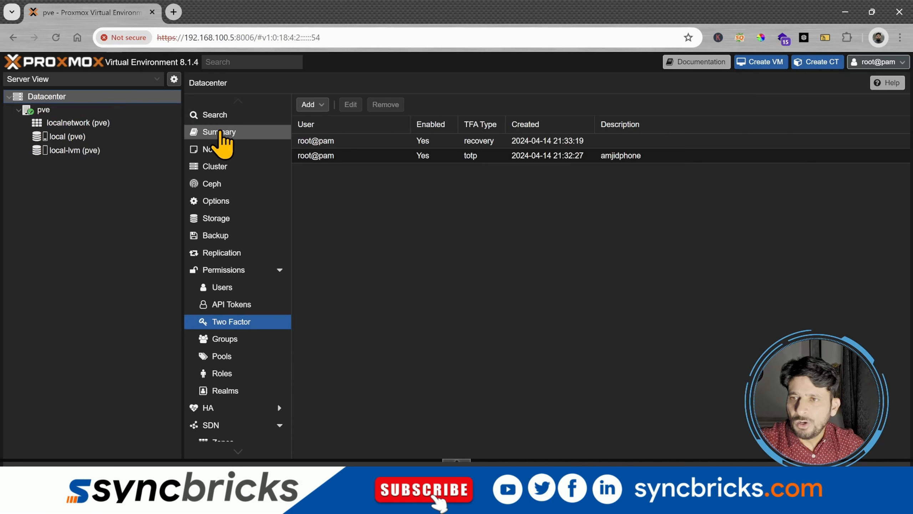
click(220, 134)
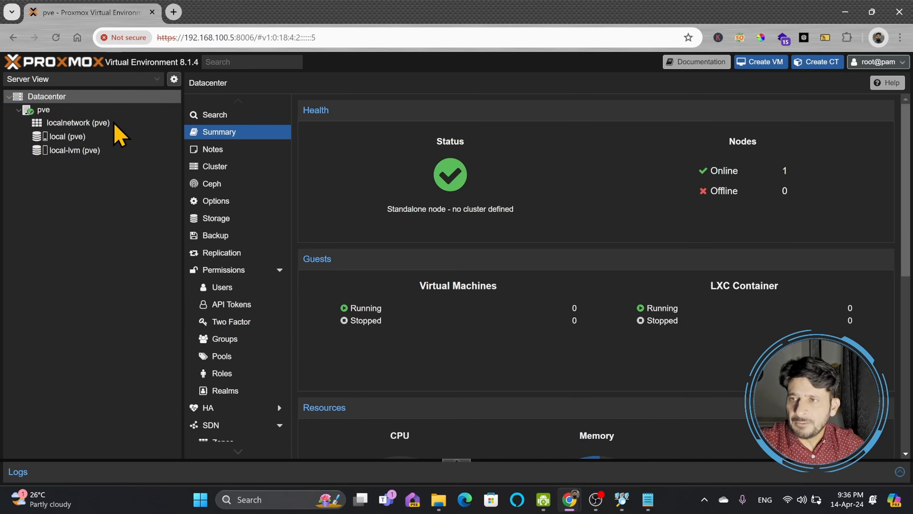
double_click(20, 111)
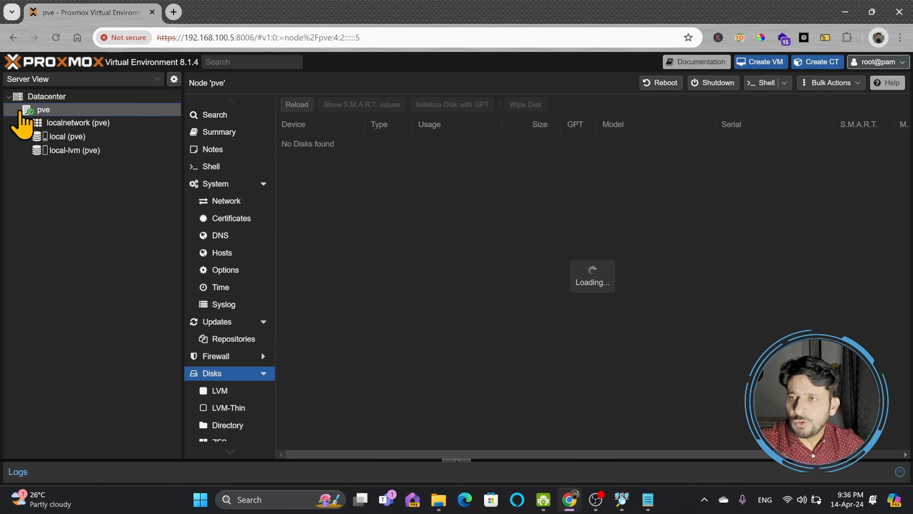
click(66, 97)
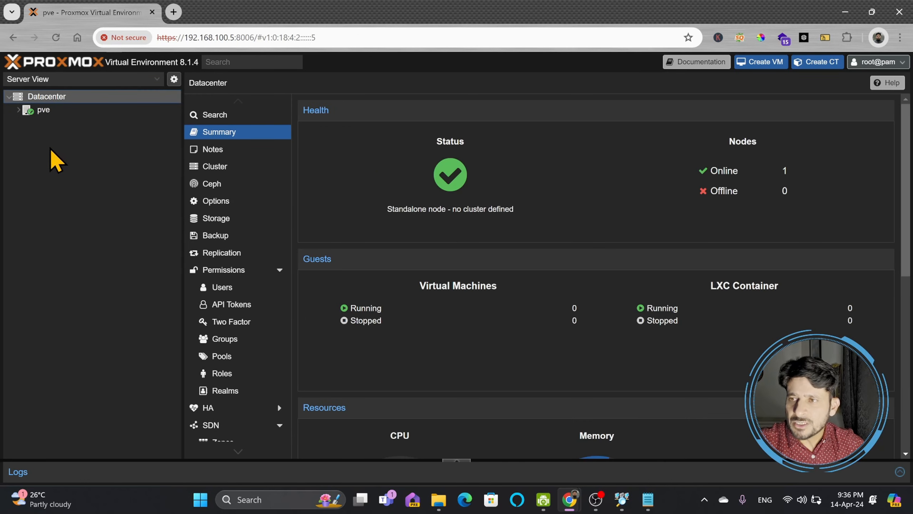
click(42, 114)
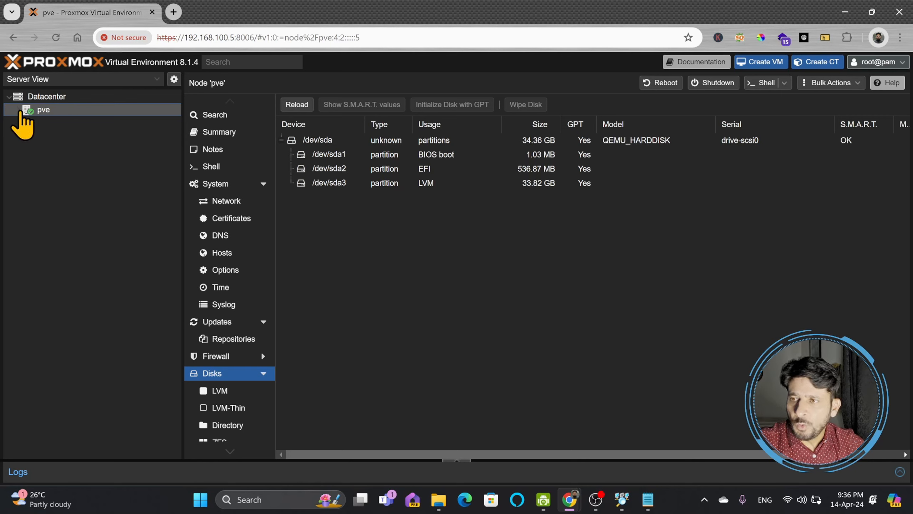
Browse pve's localnetwork zone and local-lvm storage, ending on the local storage summary
click(18, 111)
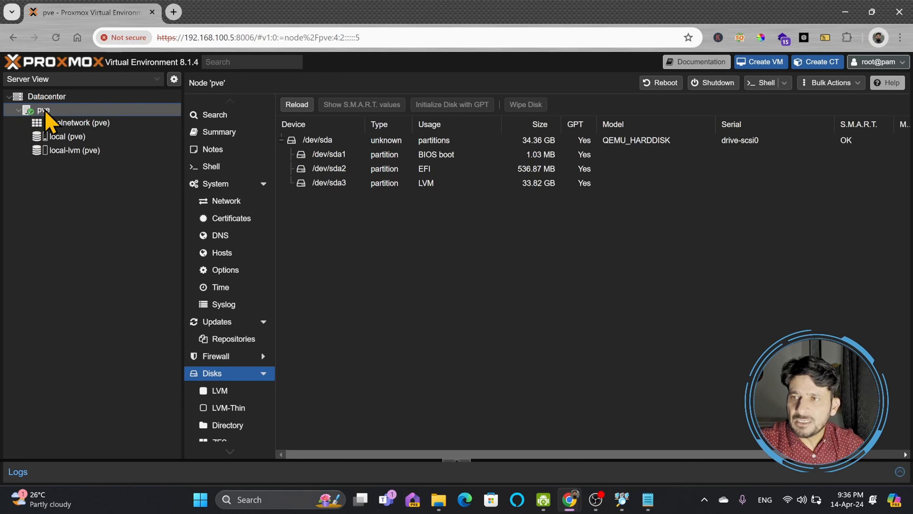
click(55, 123)
click(56, 139)
click(61, 151)
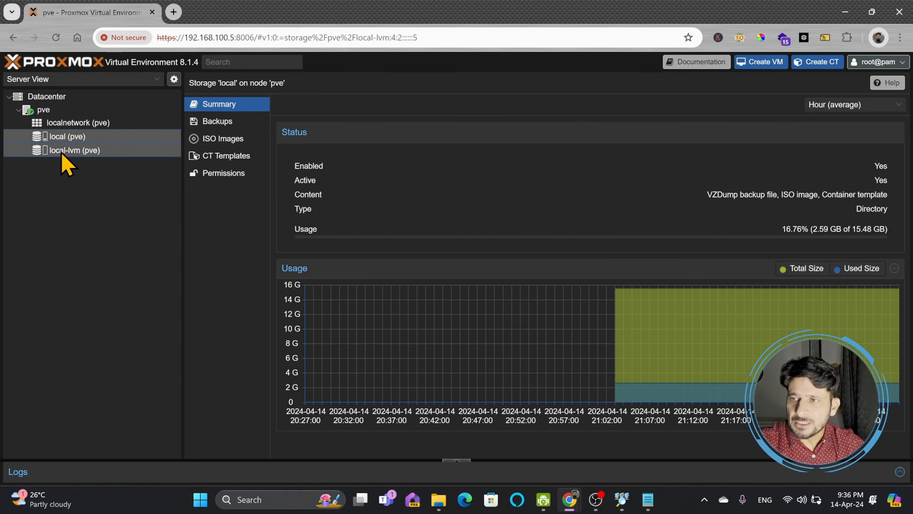
click(48, 112)
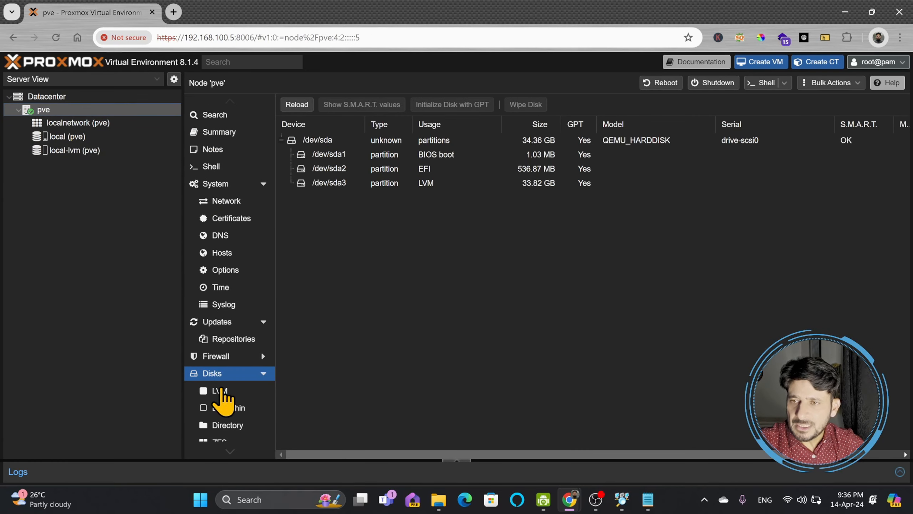
click(216, 373)
click(77, 124)
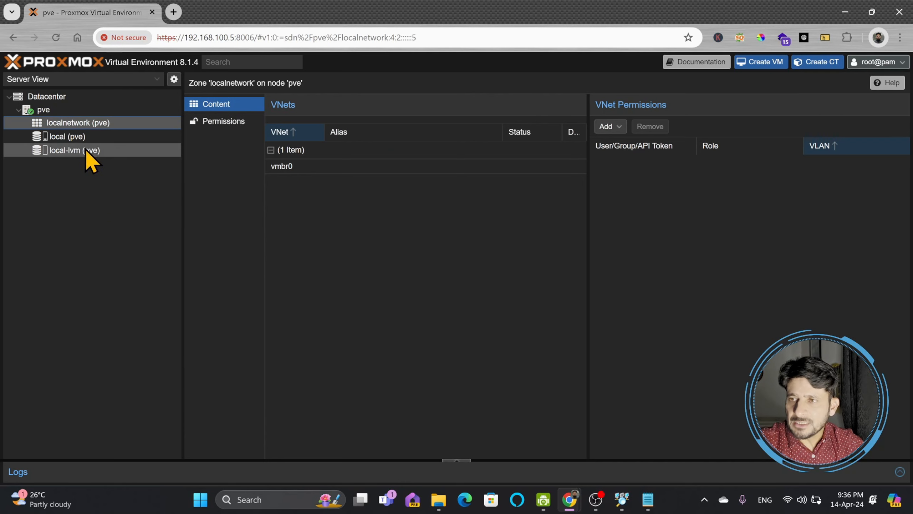
click(74, 139)
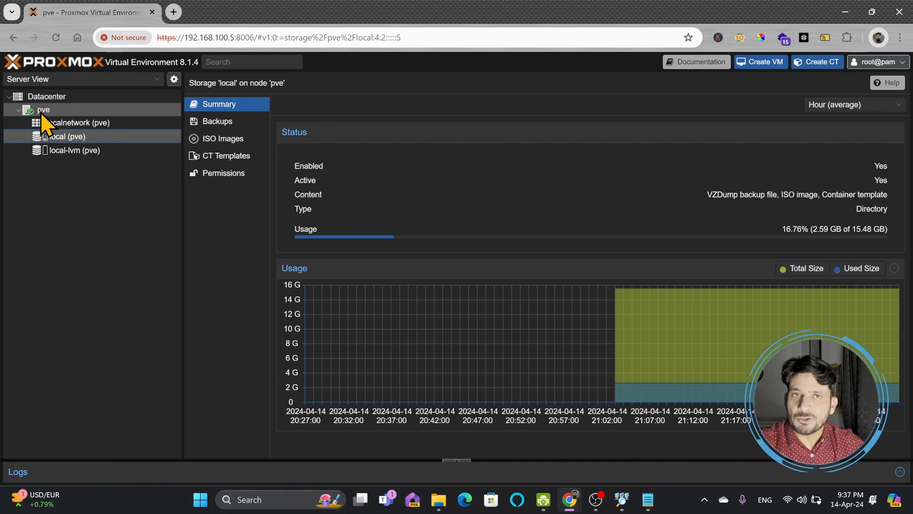
Collapse and re-expand pve, then show node pve's Summary with CPU, RAM and disk usage
click(44, 100)
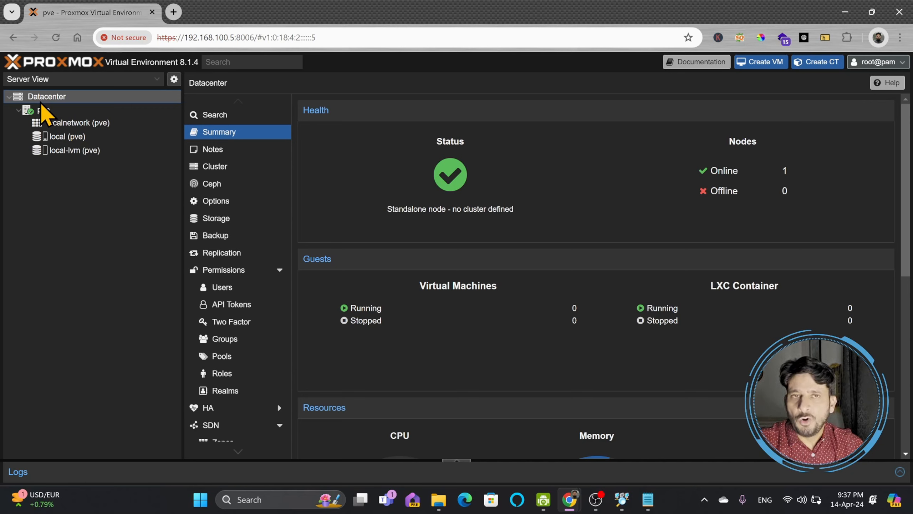
double_click(41, 110)
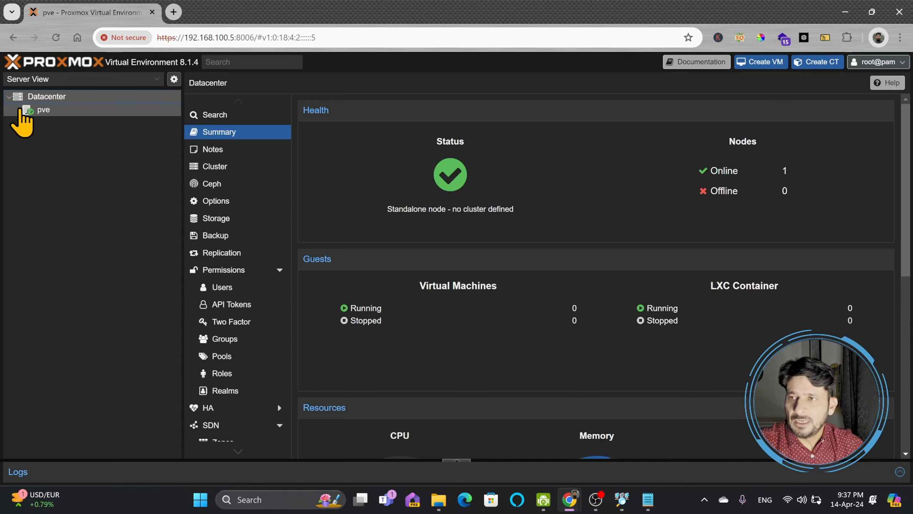
click(18, 110)
click(45, 111)
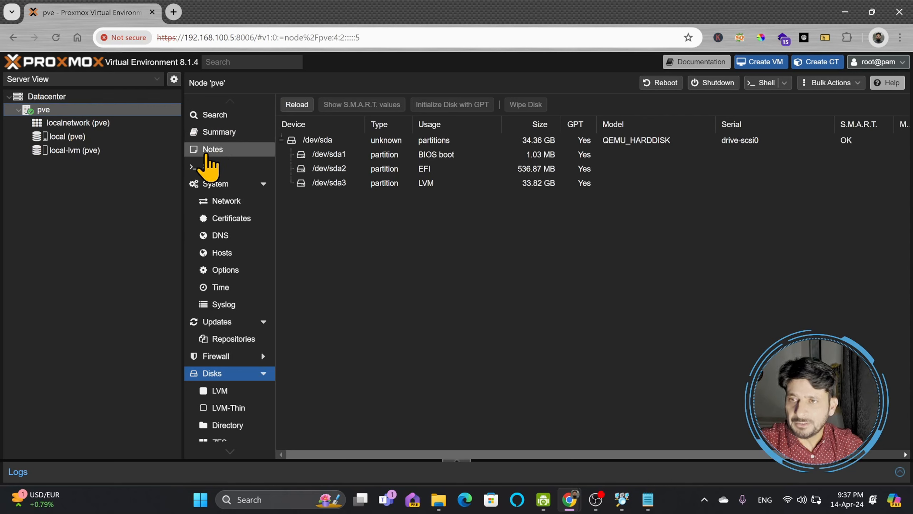
click(210, 133)
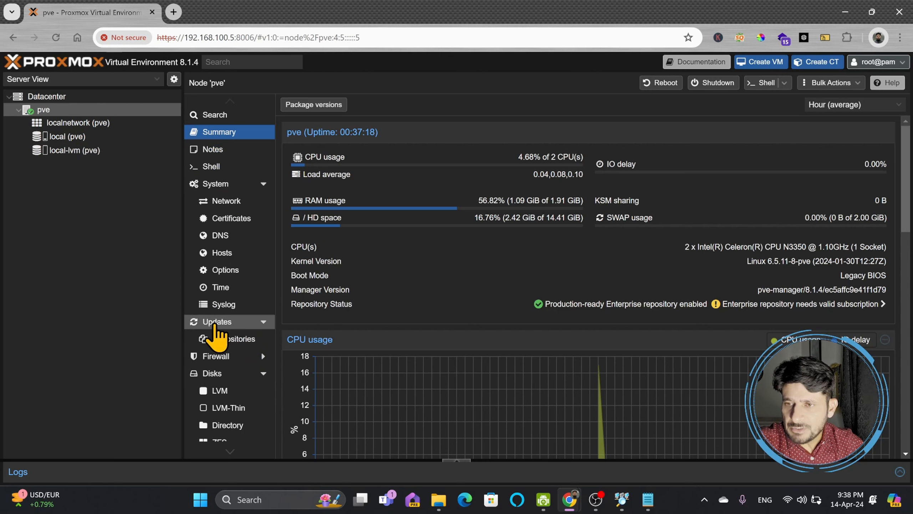
In pve's Updates > Repositories, disable the ceph-quincy and pve-enterprise repositories
click(219, 338)
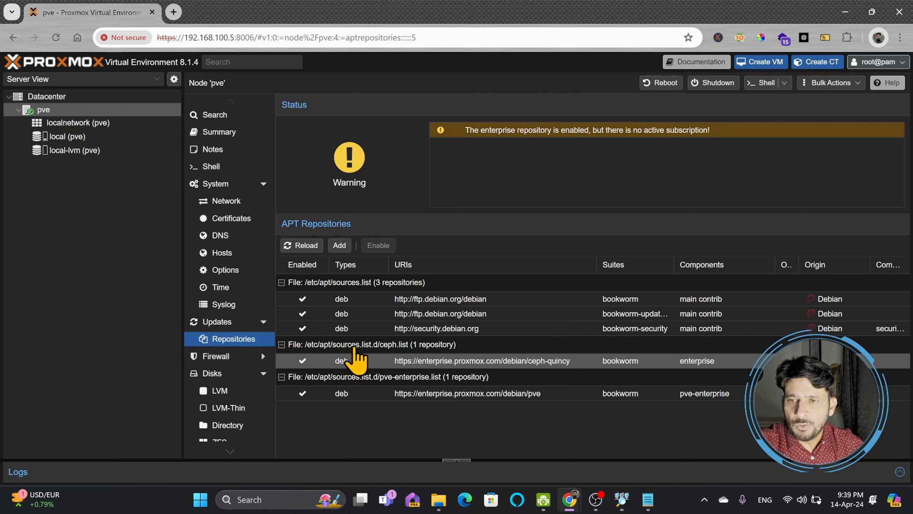
click(437, 361)
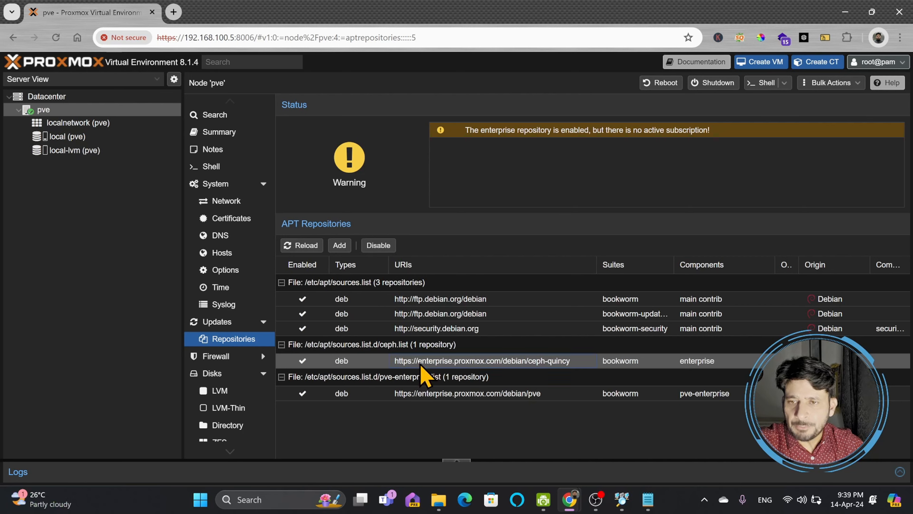
click(374, 247)
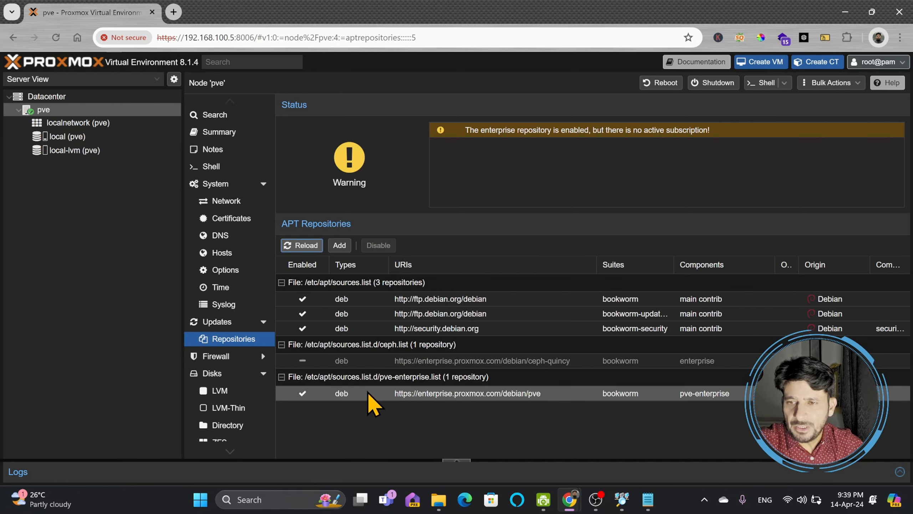
click(424, 394)
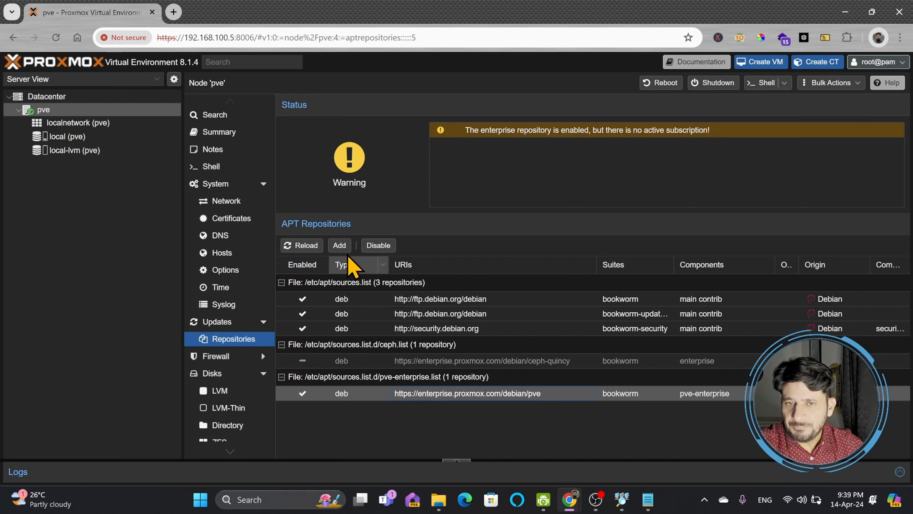
click(374, 246)
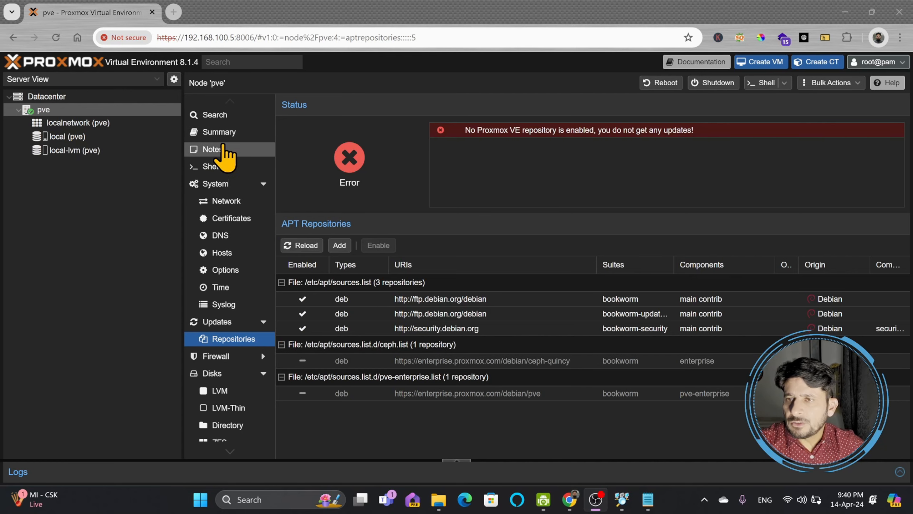
After viewing node pve's notes, save the Datacenter note 'This is the data center'
click(221, 136)
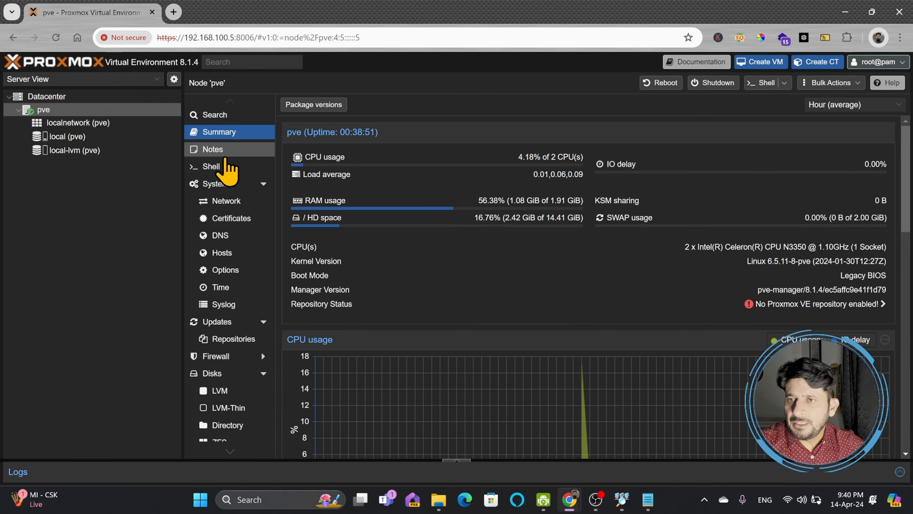
click(215, 150)
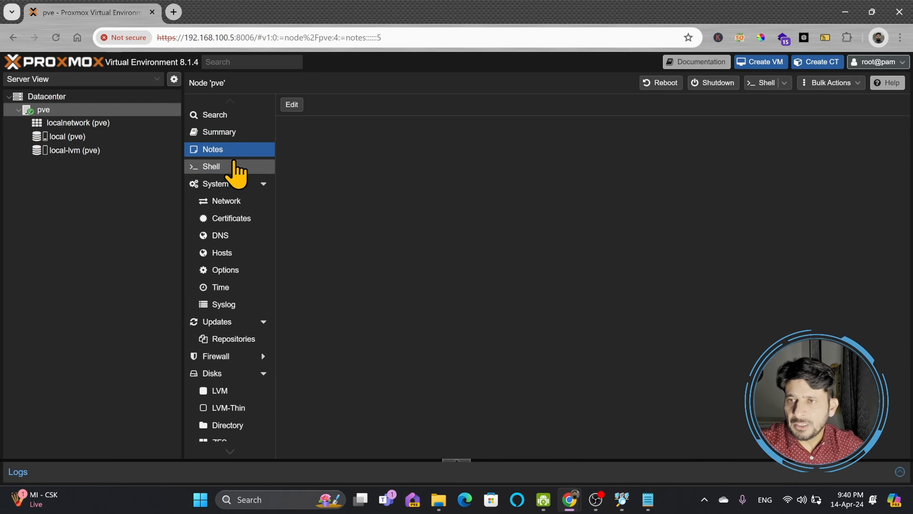
click(58, 97)
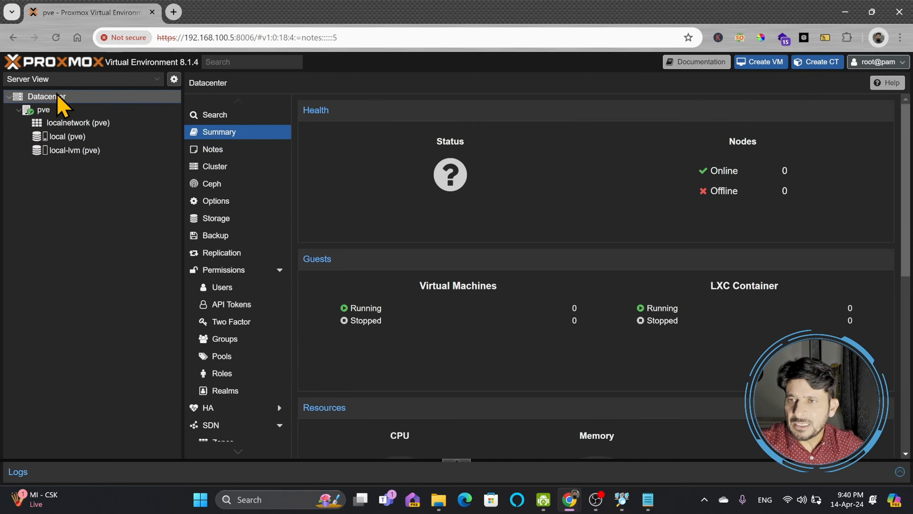
click(205, 148)
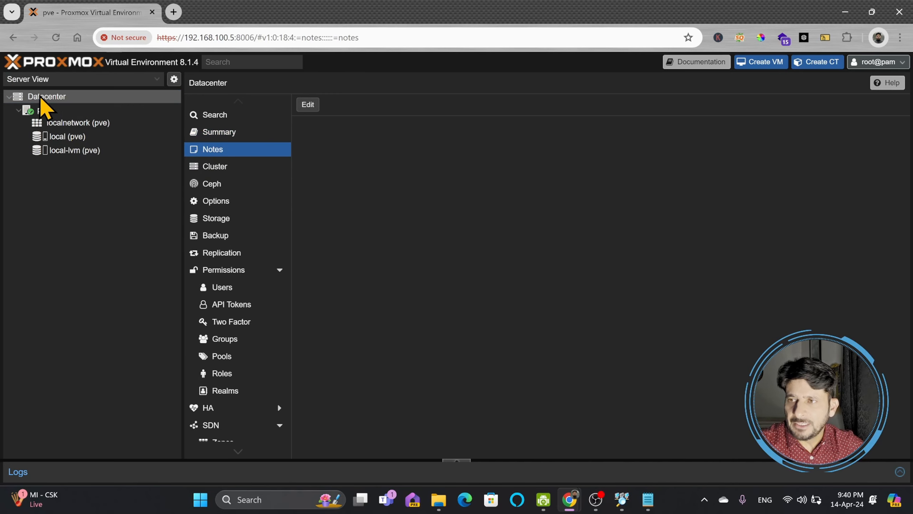
click(308, 105)
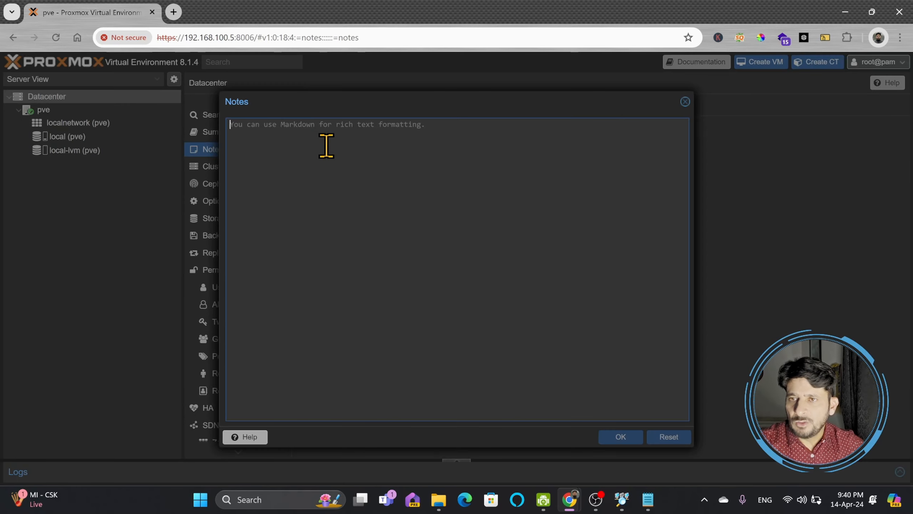
text(This is the data center)
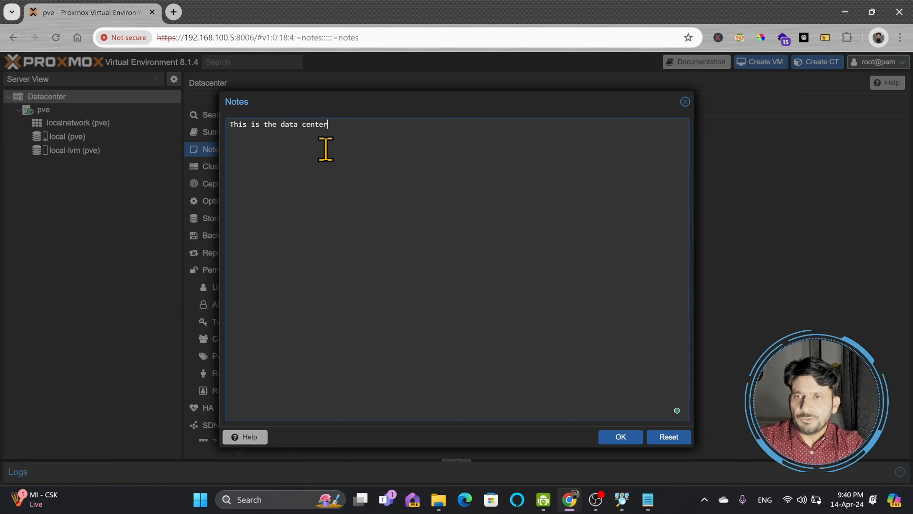
click(619, 437)
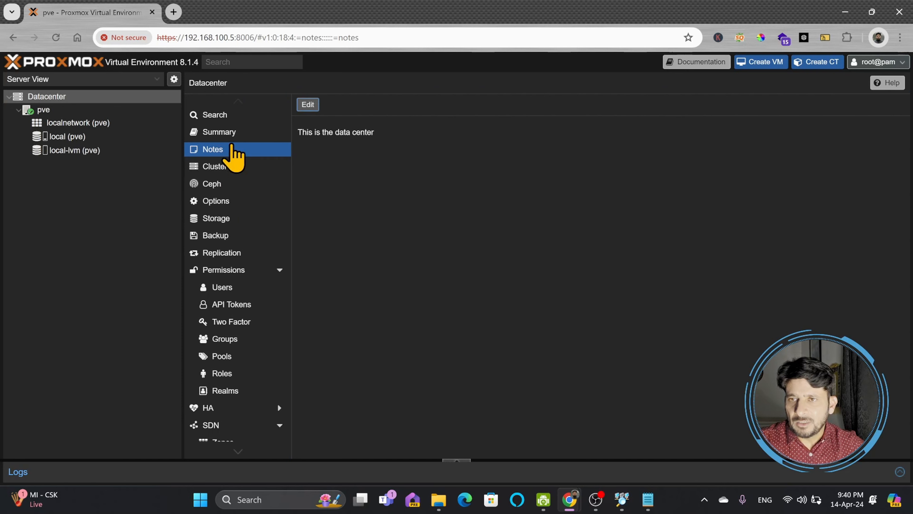
Save a note on node pve: 'This is PVE for the Proxmox Course' plus 'This is the sample documentation for this proxmox node'
click(51, 113)
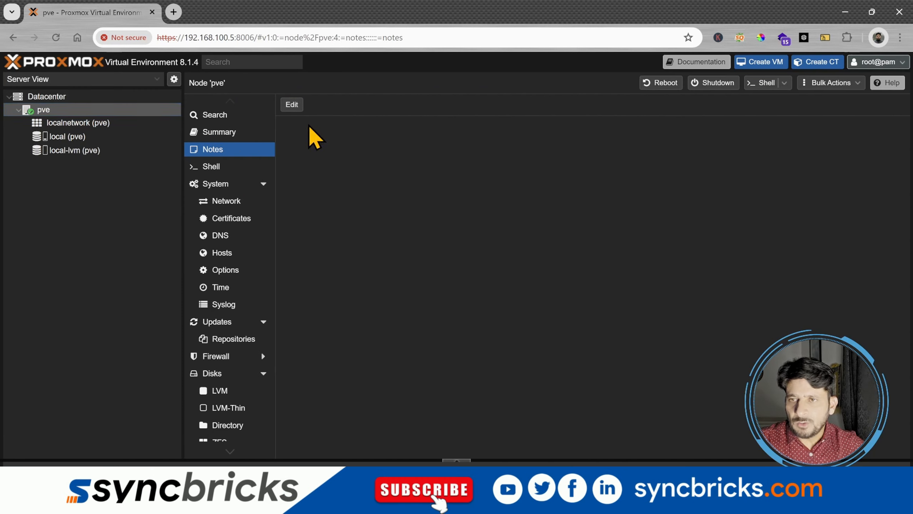
click(291, 104)
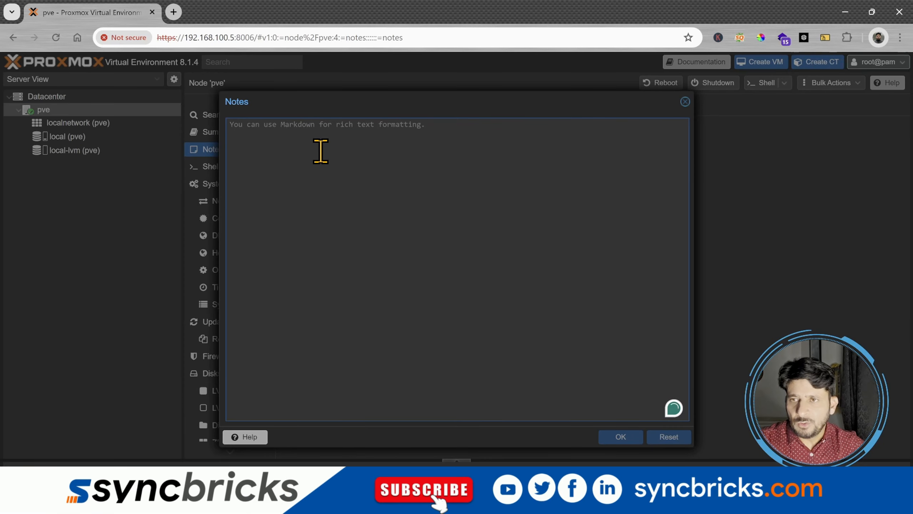
text(This is PVE for the Proxmox Course)
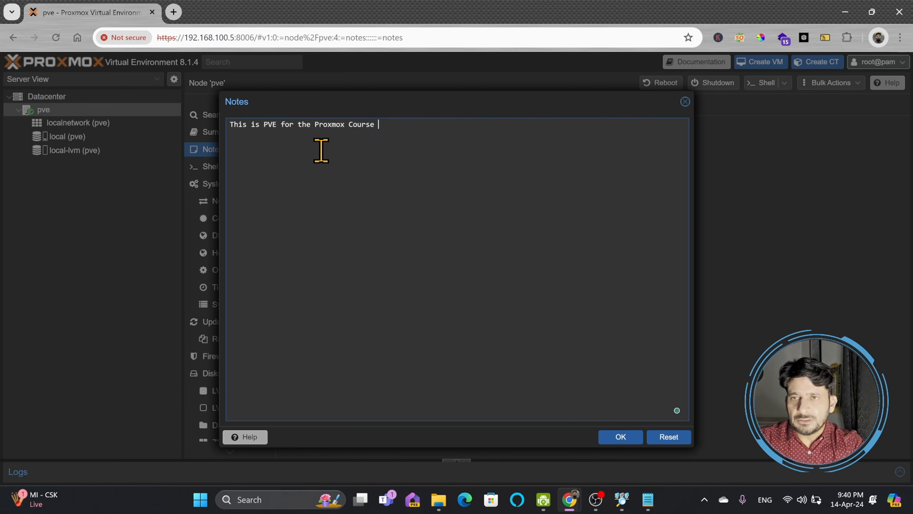
key(Return)
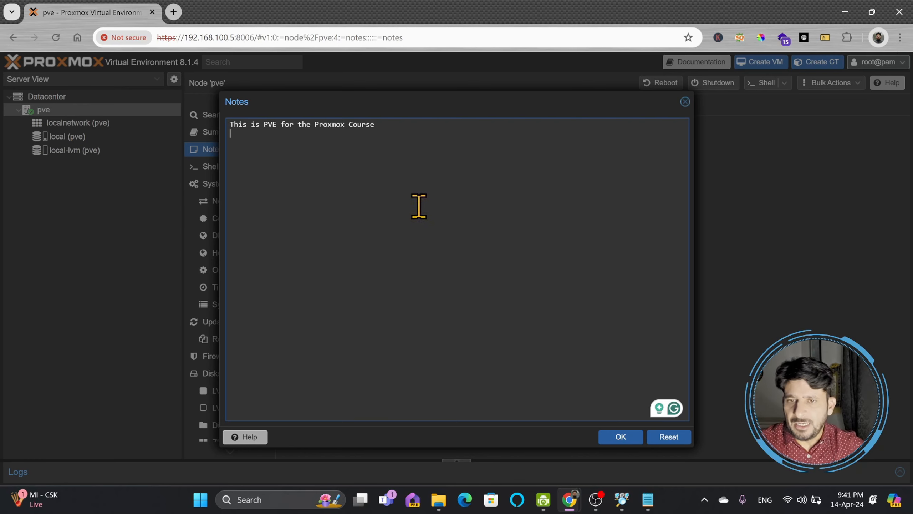
text(This is the sample documentation for this proxmox node)
click(621, 437)
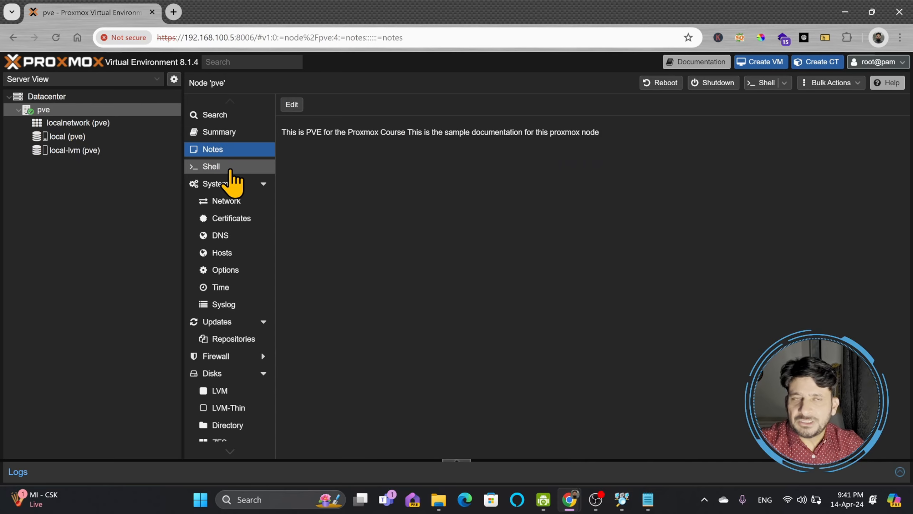
Open node pve's shell and run ip addr to check its network addresses
click(230, 169)
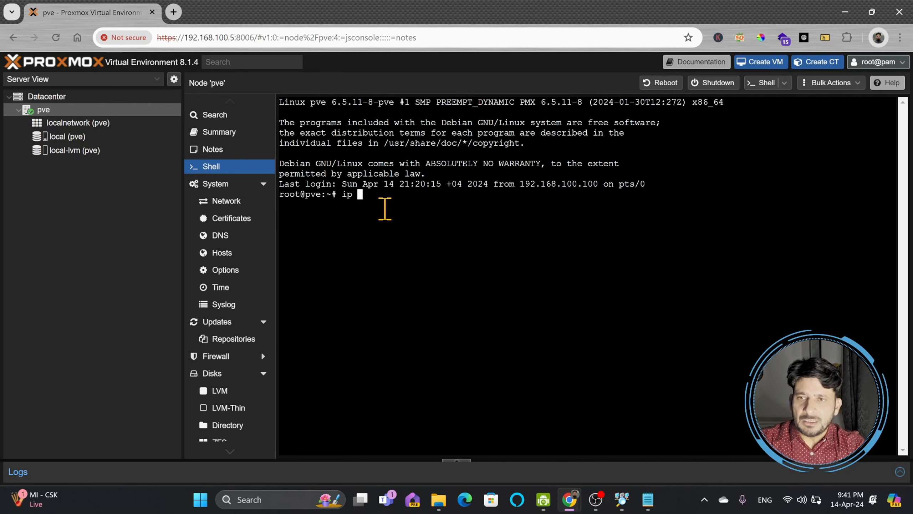
text(r)
key(Return)
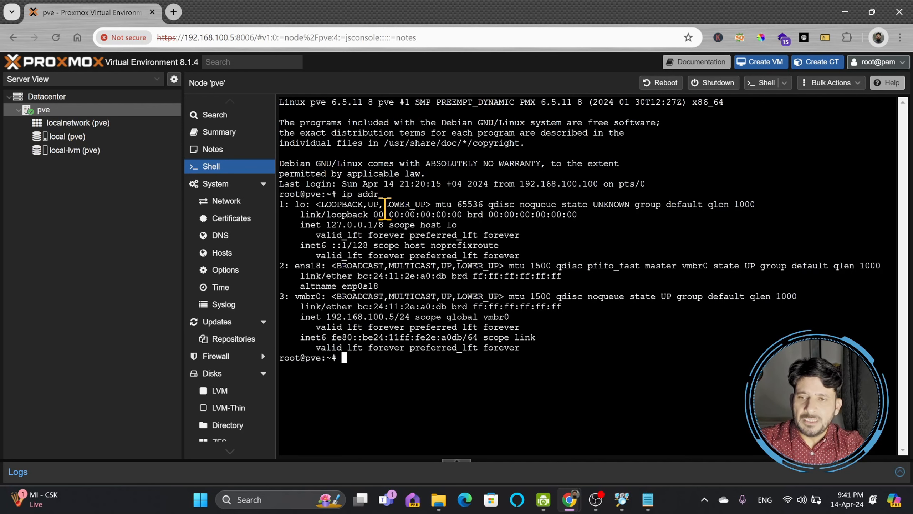
Clear the terminal and run qm list, which shows no virtual machines
text(clear)
key(Return)
key(Return)
text(qm list)
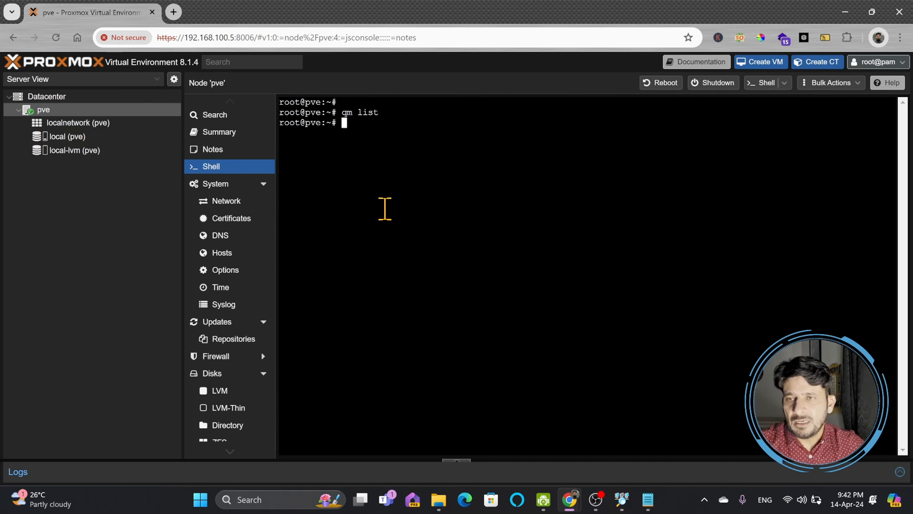
click(265, 185)
Show node pve's System services list and select the running, enabled sshd service
click(266, 192)
click(256, 226)
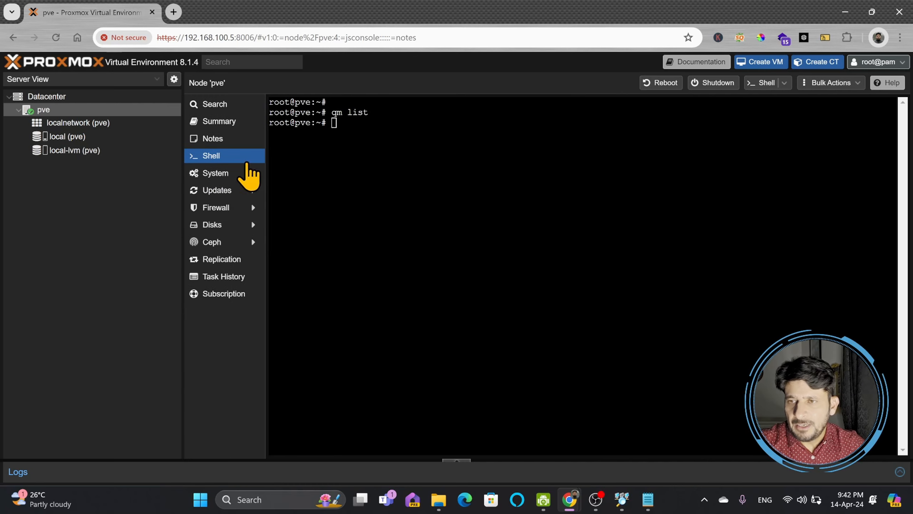
click(227, 176)
click(227, 175)
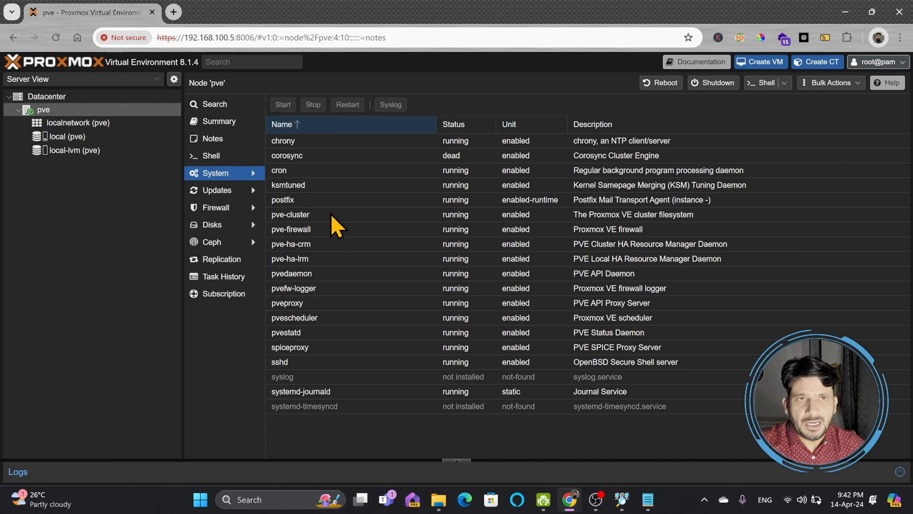
click(290, 362)
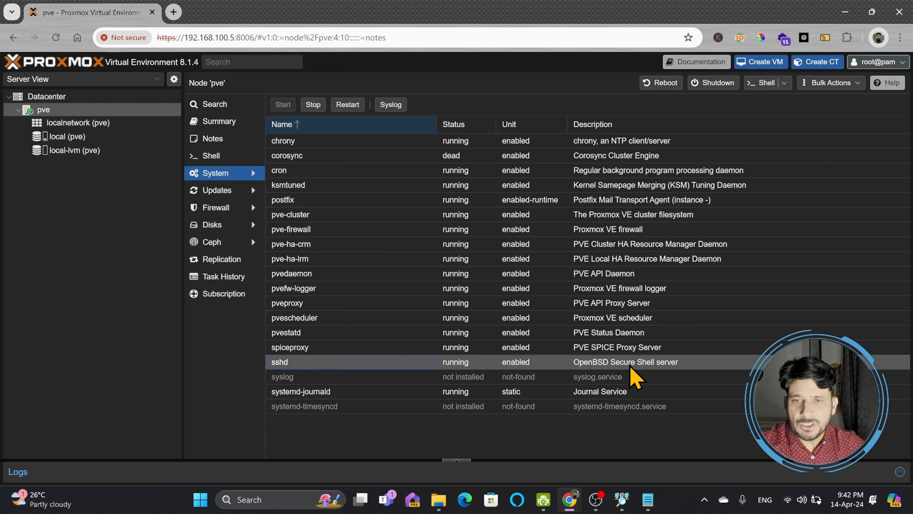
click(256, 499)
text(putty)
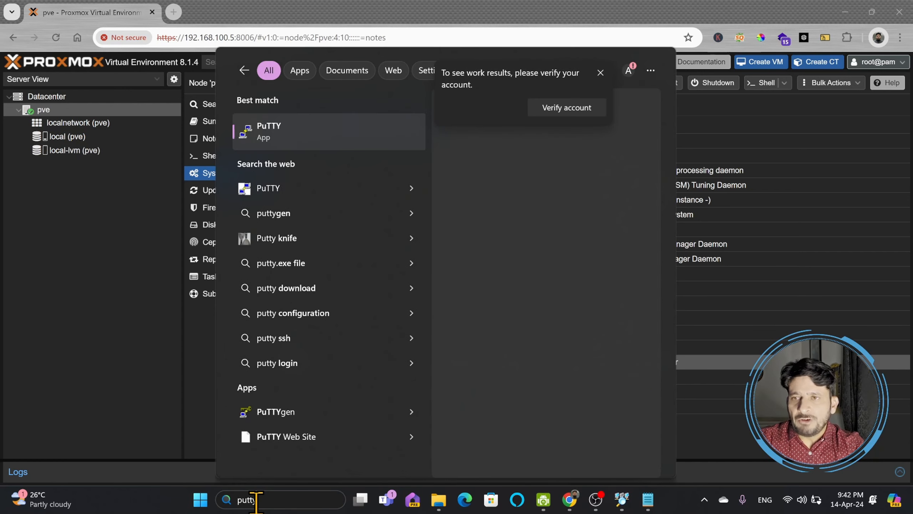
key(Escape)
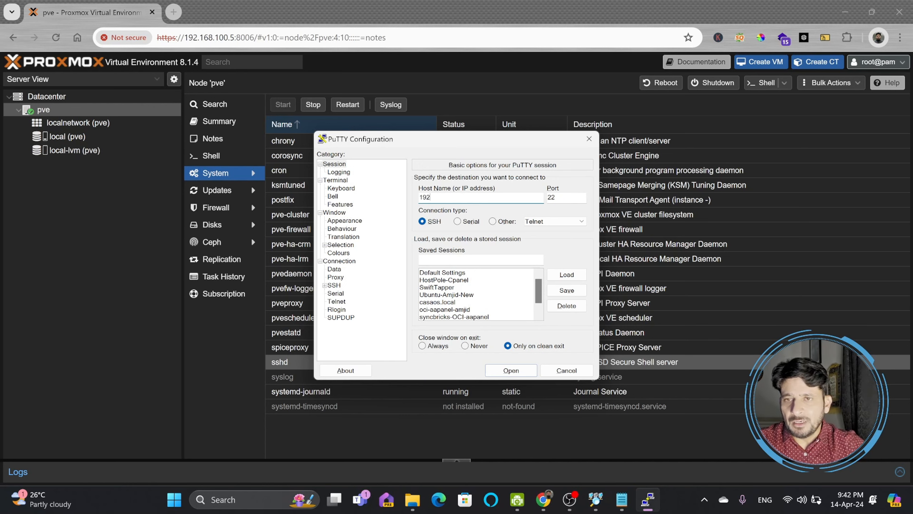
click(567, 371)
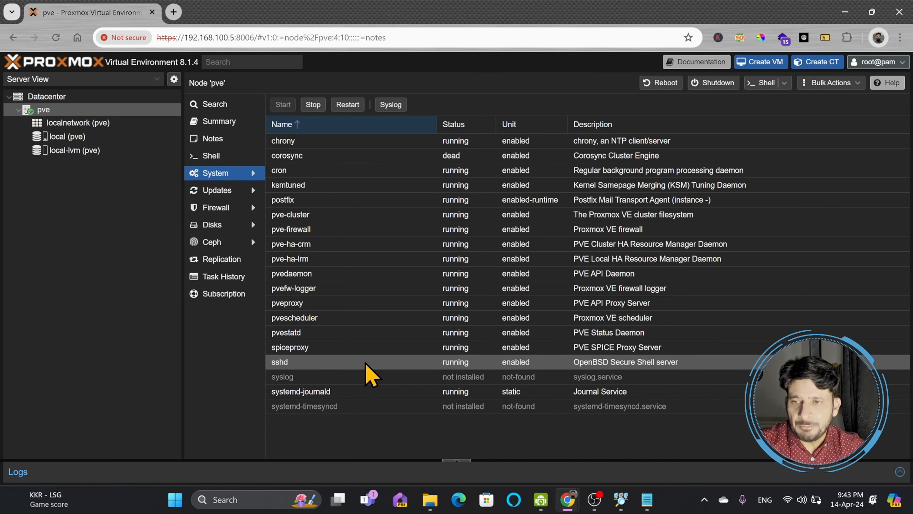
Look through the cron, chrony, corosync and postfix service rows, then reselect sshd
click(504, 362)
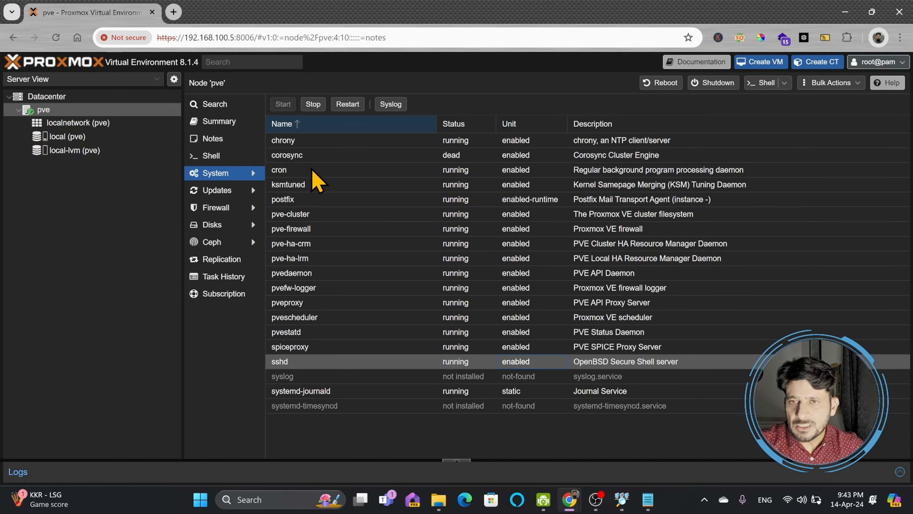
click(316, 169)
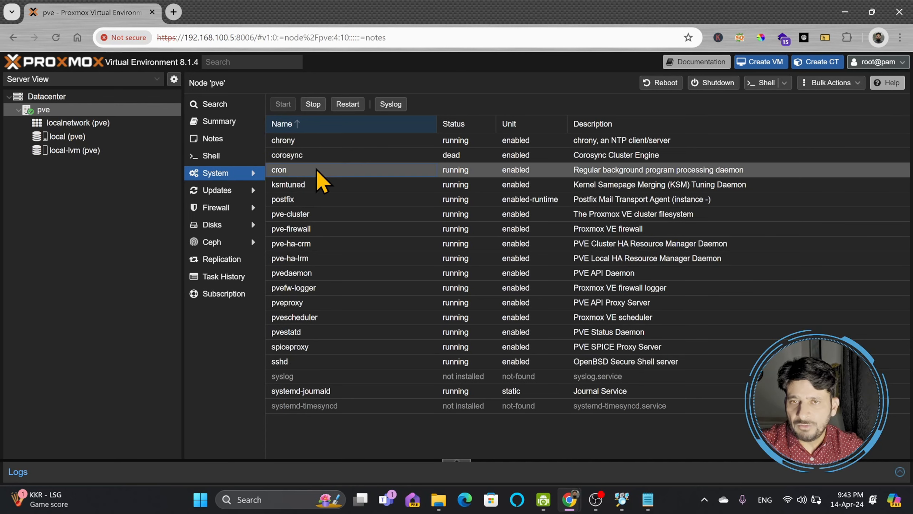
click(322, 142)
click(341, 156)
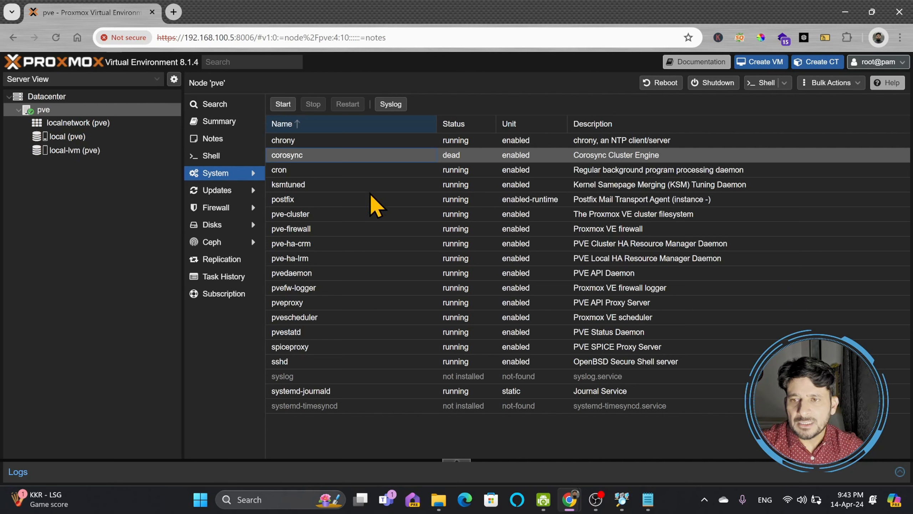
click(305, 198)
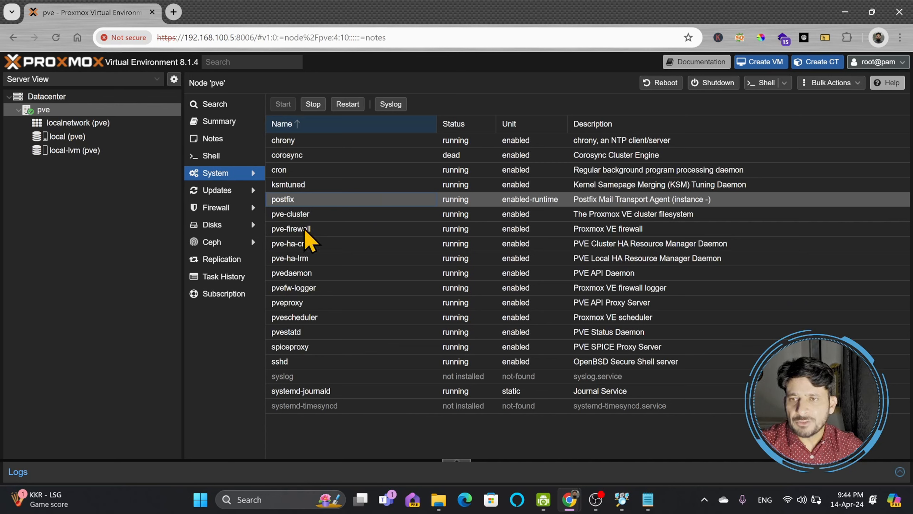
click(304, 361)
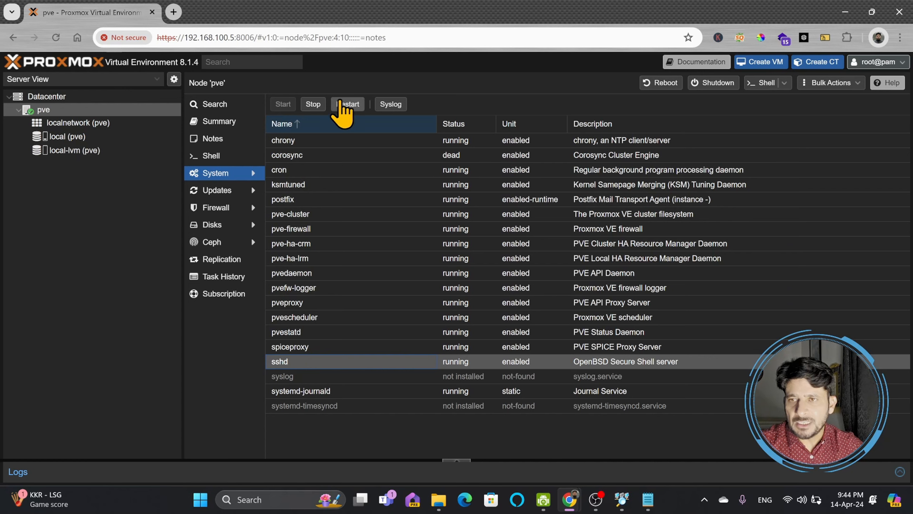
Stop sshd, then confirm a PuTTY SSH connection to 192.168.100.5 is refused
click(314, 105)
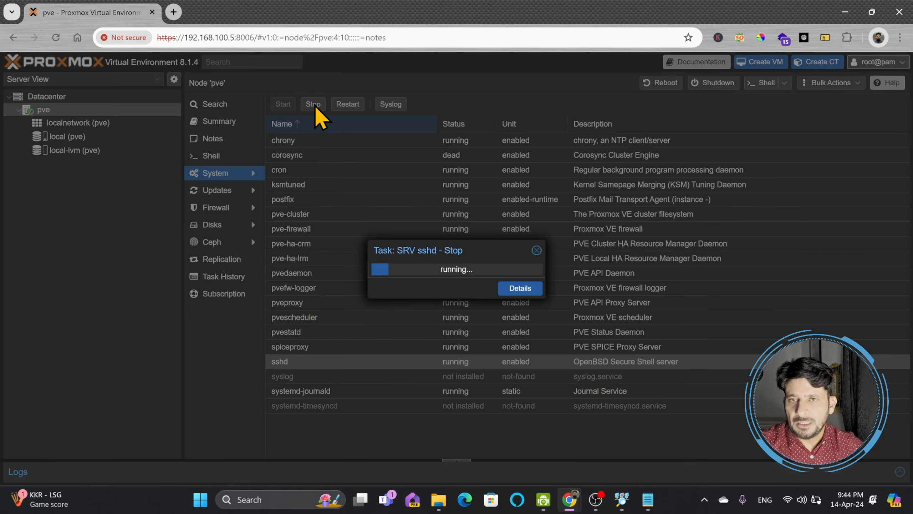
click(291, 499)
text(putty)
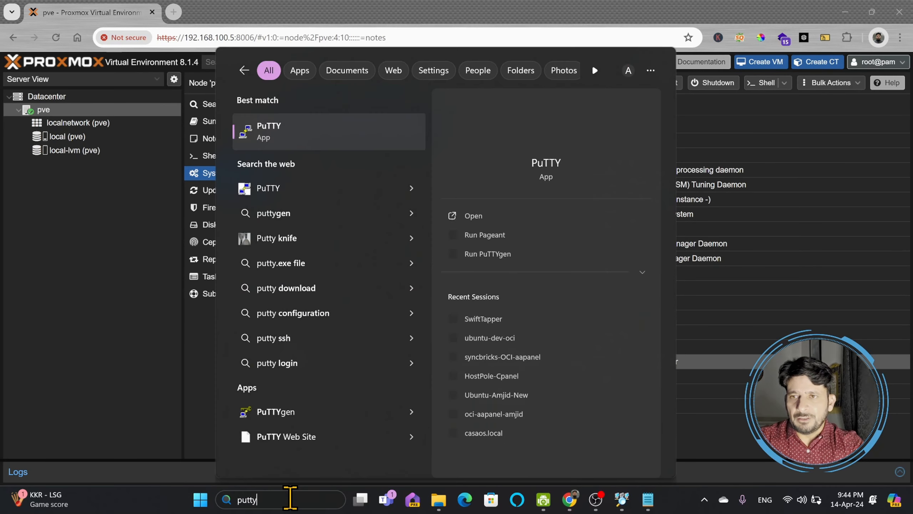
key(Return)
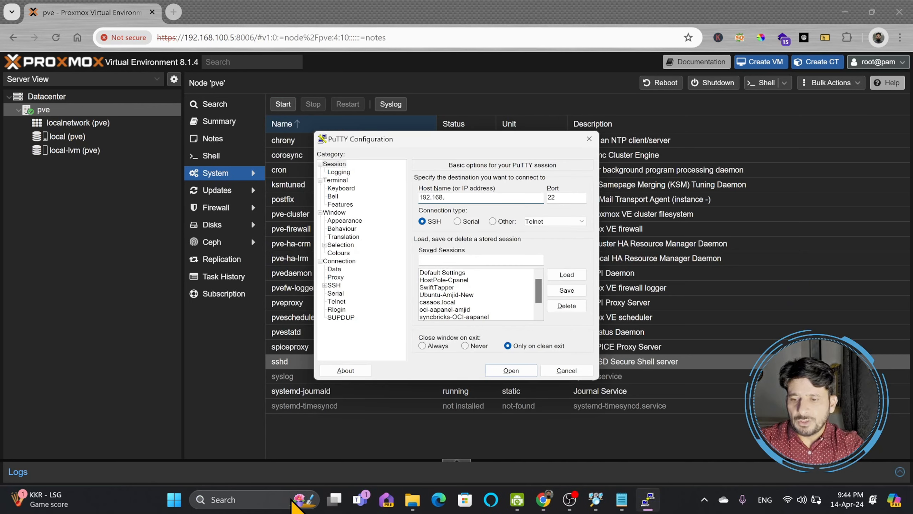
key(Return)
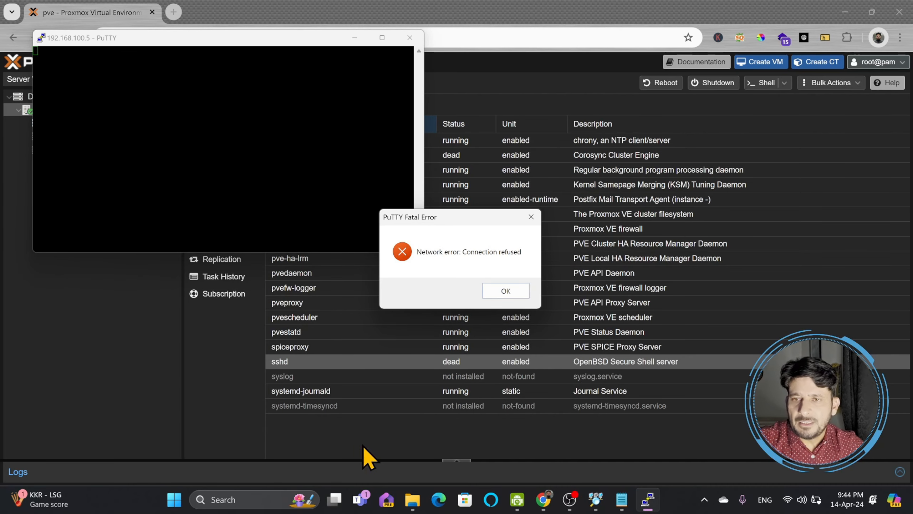
click(506, 291)
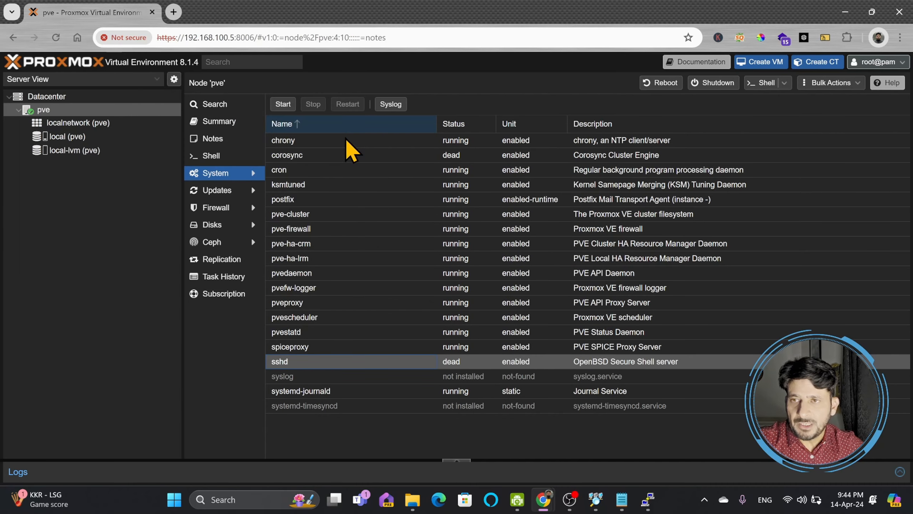
Start sshd again, restart the PuTTY session to reach 'login as:', then exit PuTTY
click(283, 104)
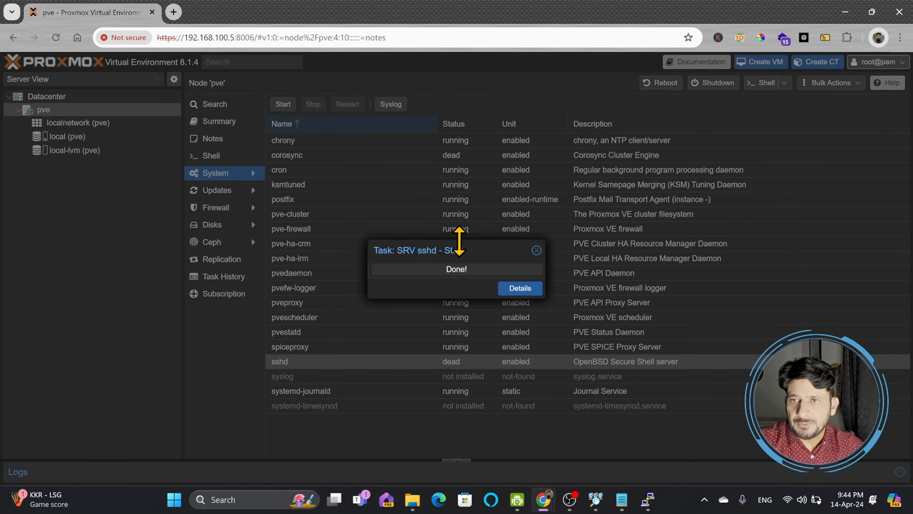
click(649, 499)
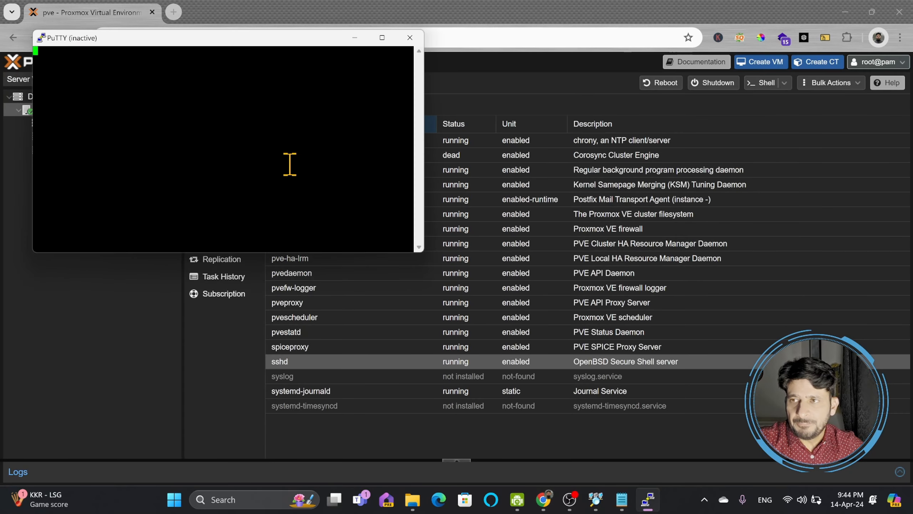
right_click(236, 45)
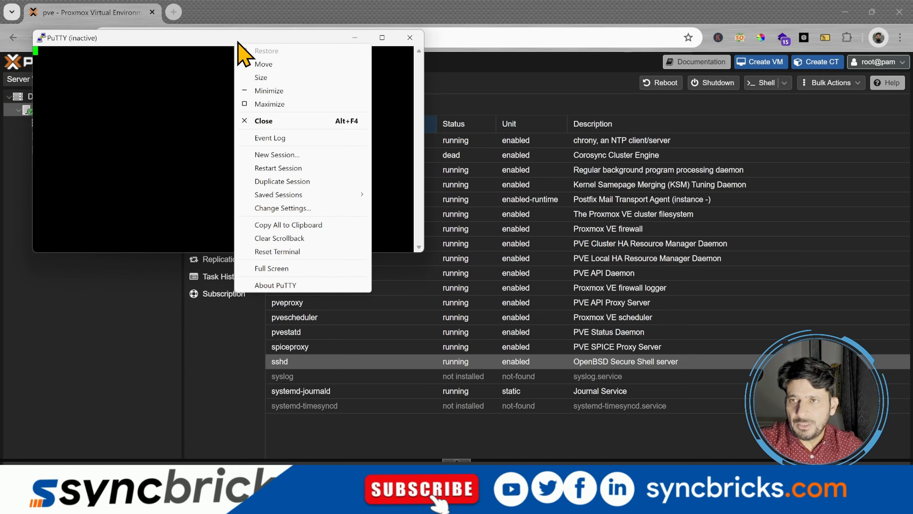
click(285, 167)
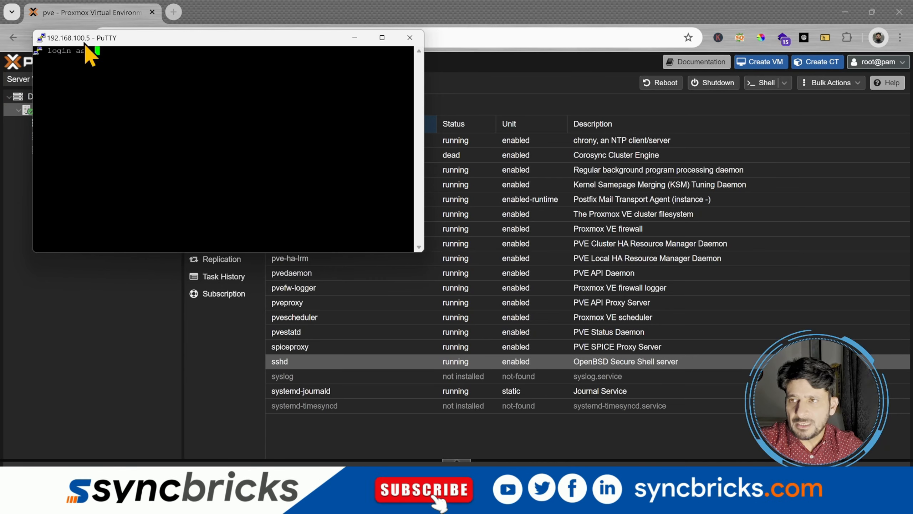
drag(88, 41, 284, 165)
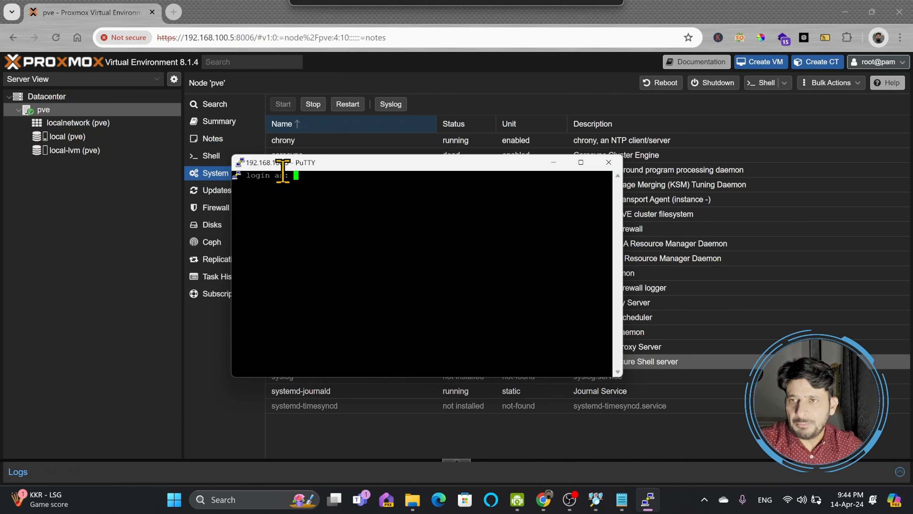
click(609, 163)
click(467, 290)
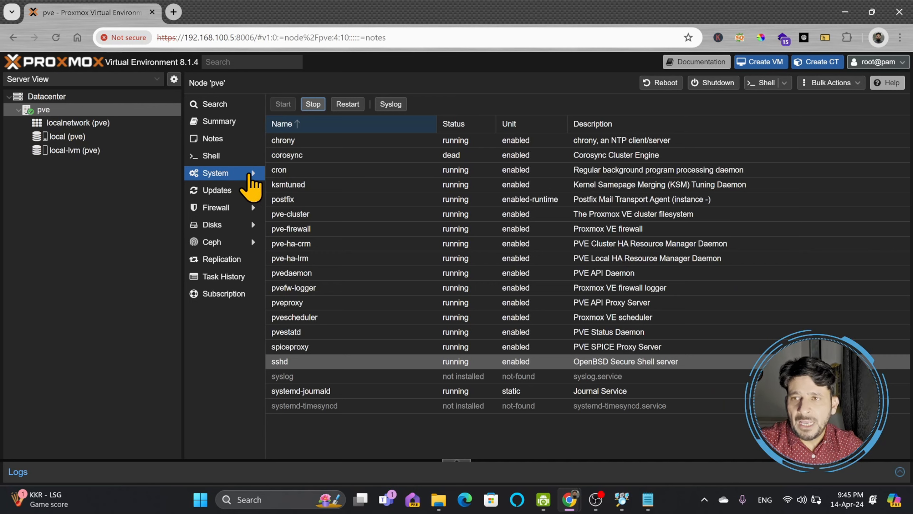
Inspect node pve's time zone in the Time editor without changing it
click(248, 174)
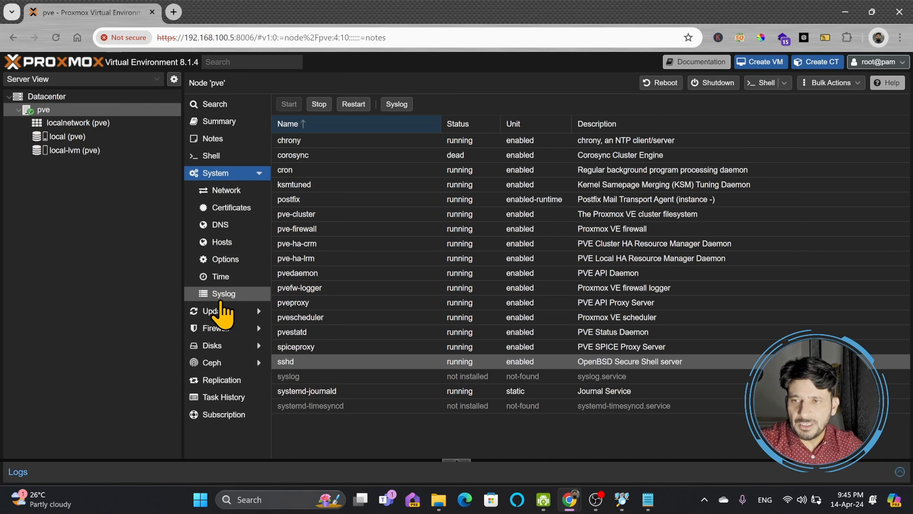
click(220, 279)
double_click(306, 139)
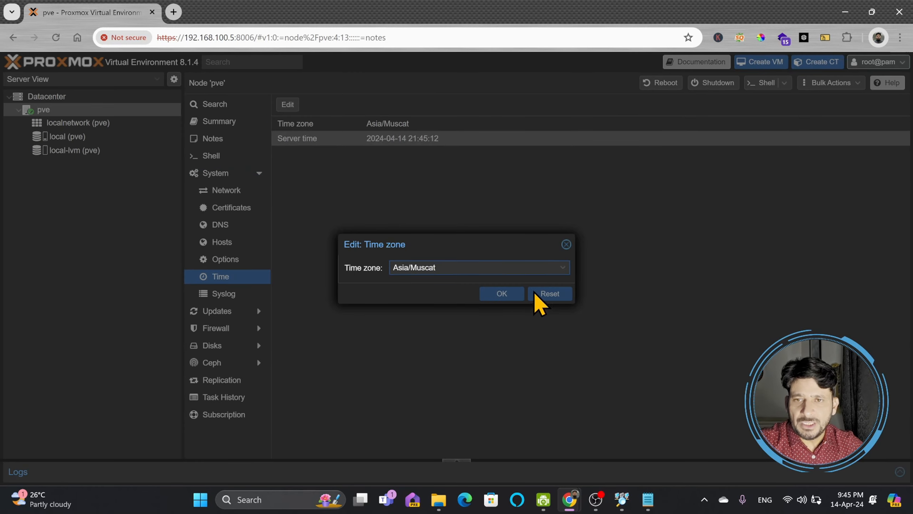
click(566, 244)
Check the Wake on LAN MAC option unchanged, then show the node's hosts file
click(230, 259)
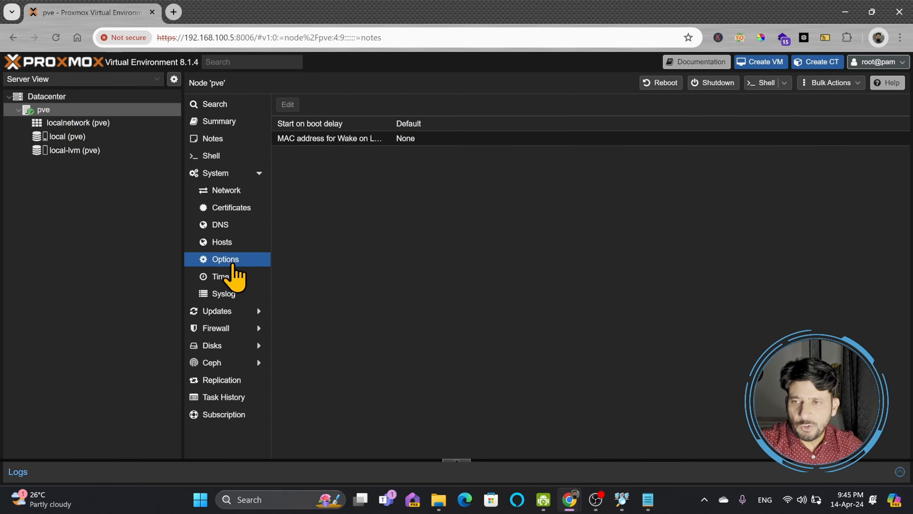
double_click(329, 138)
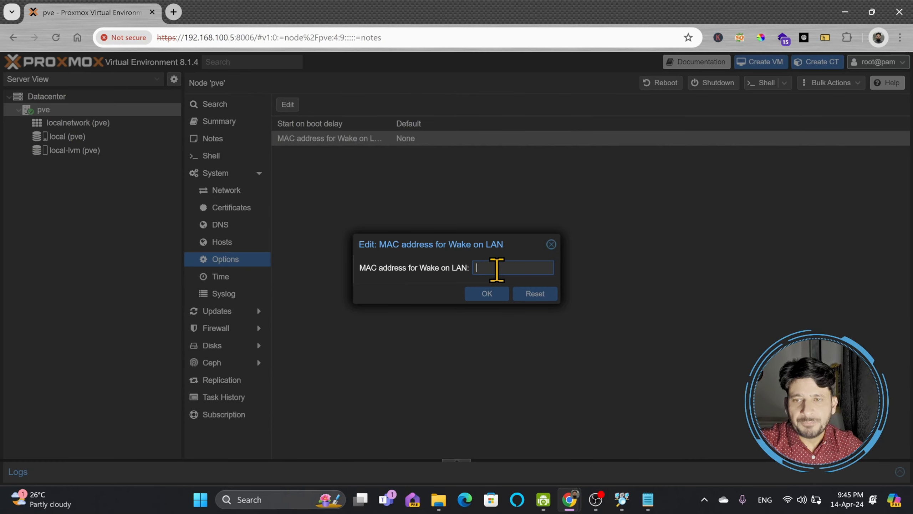
click(551, 244)
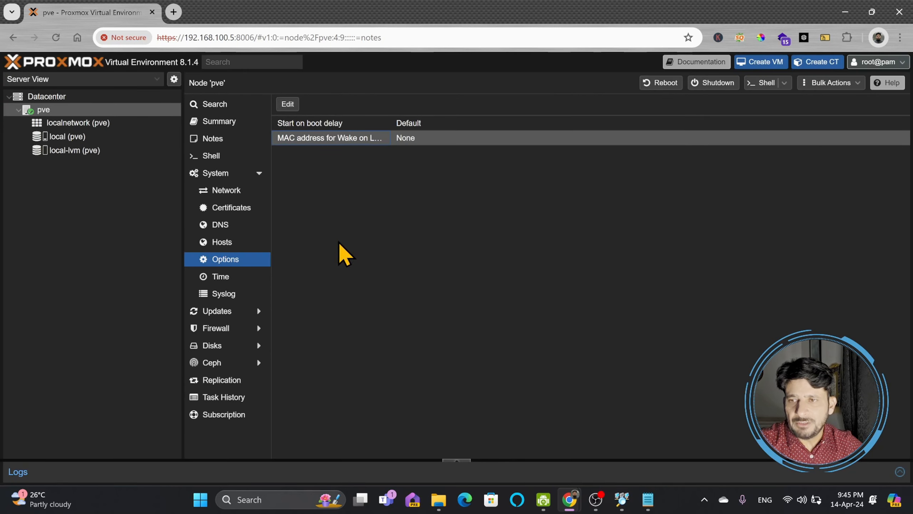
click(246, 242)
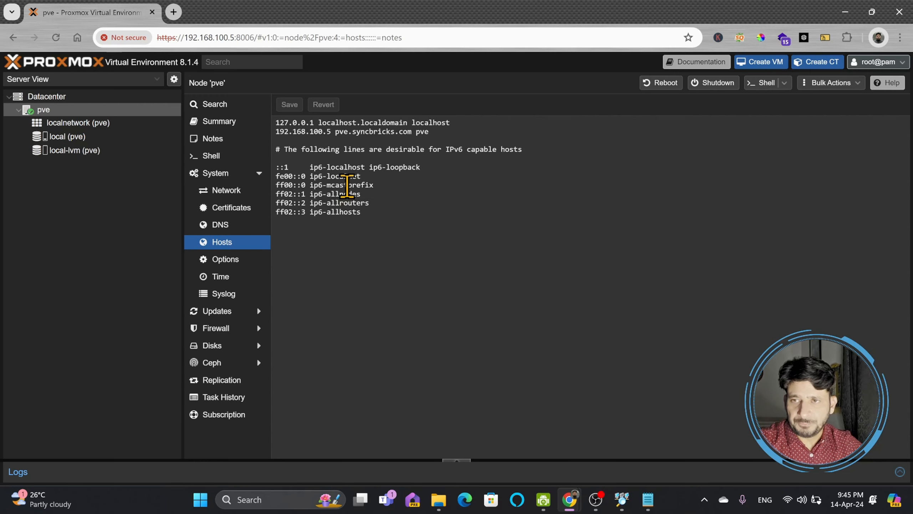
click(356, 187)
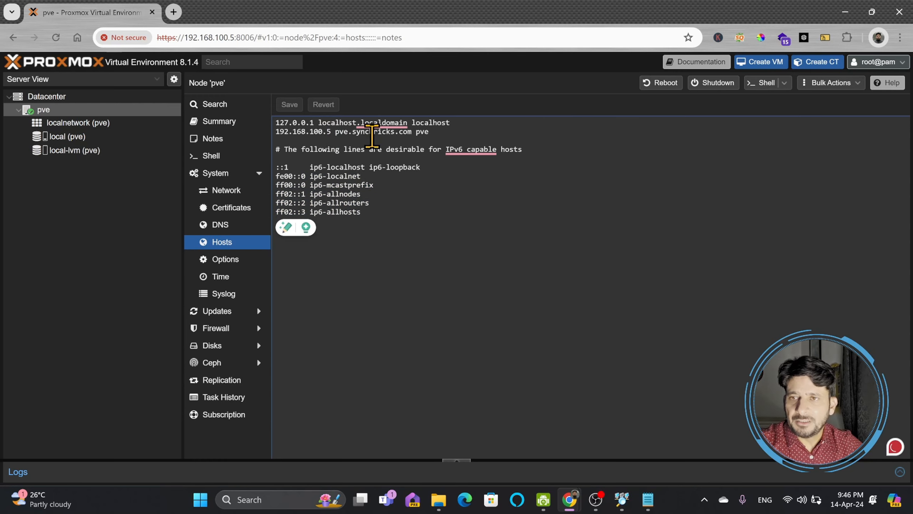
click(353, 131)
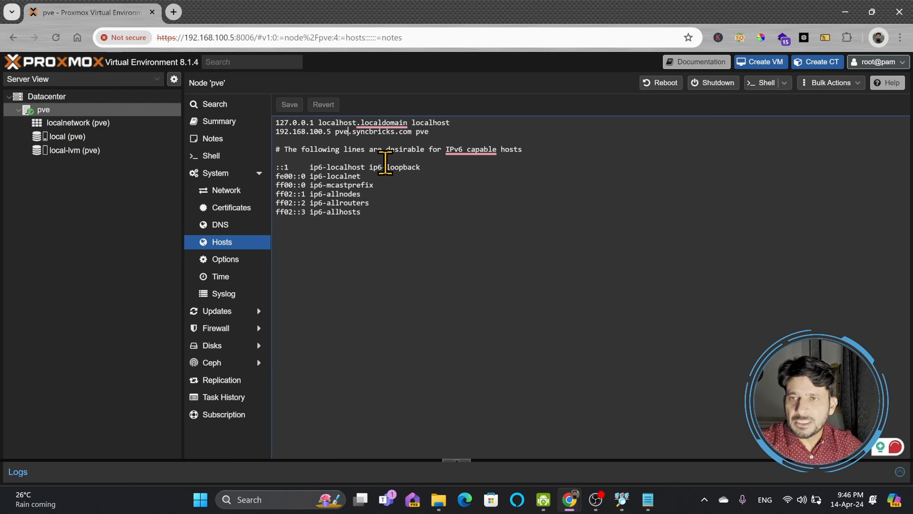
text(1)
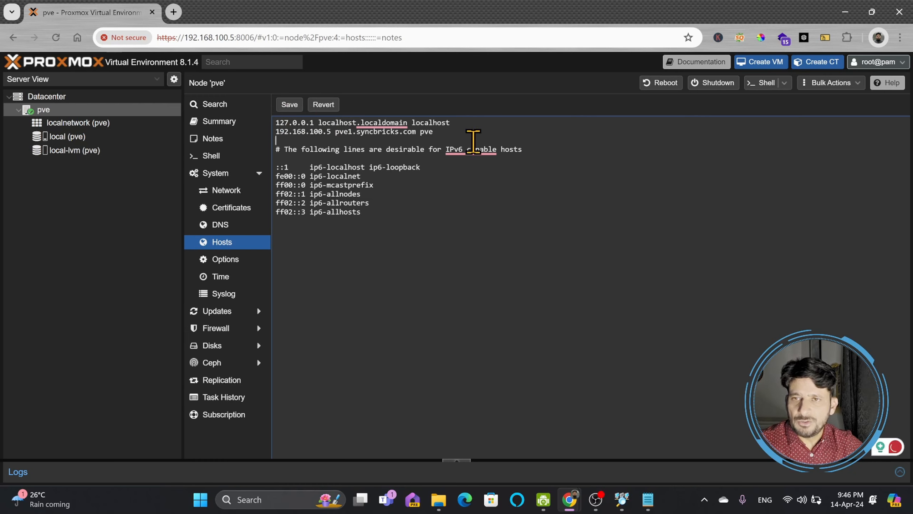
click(436, 132)
text(1)
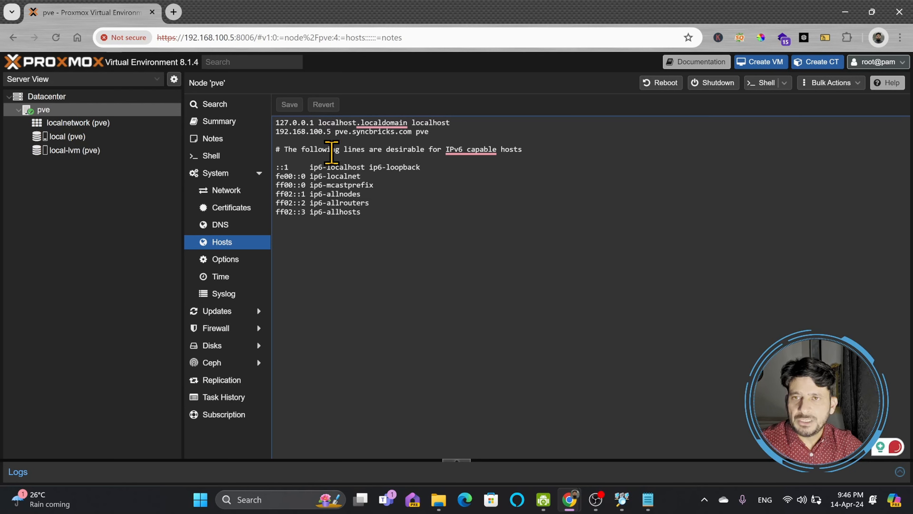
drag(380, 220, 288, 155)
click(290, 157)
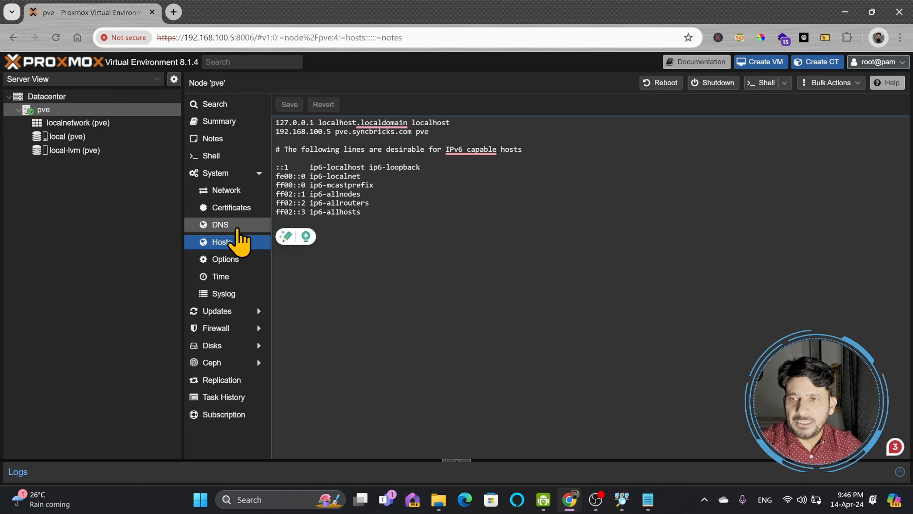
Enter 1.1.1.1 and 8.8.8.8 as DNS servers 2 and 3 and save
click(234, 226)
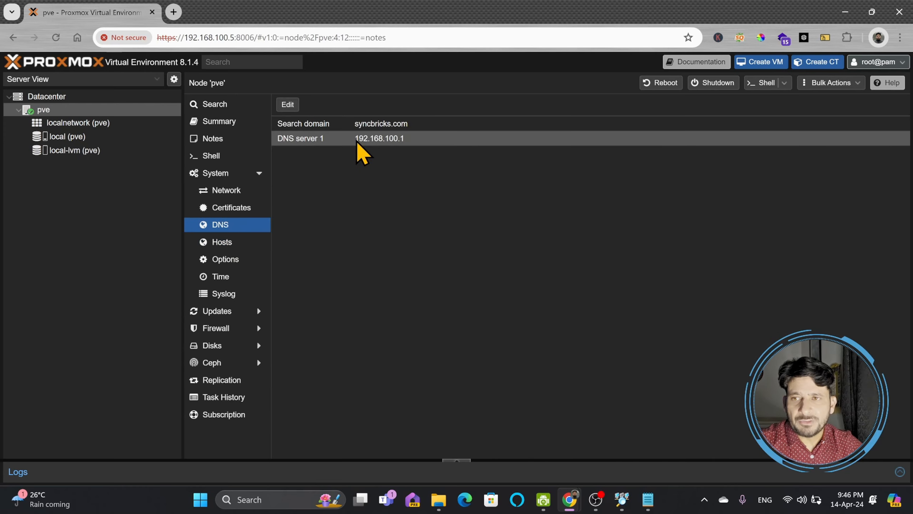
double_click(357, 142)
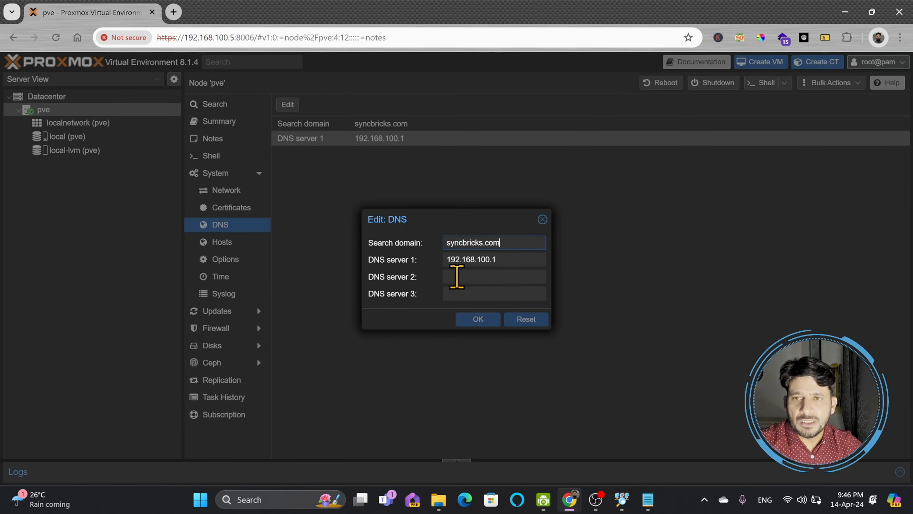
click(457, 277)
text(1.1)
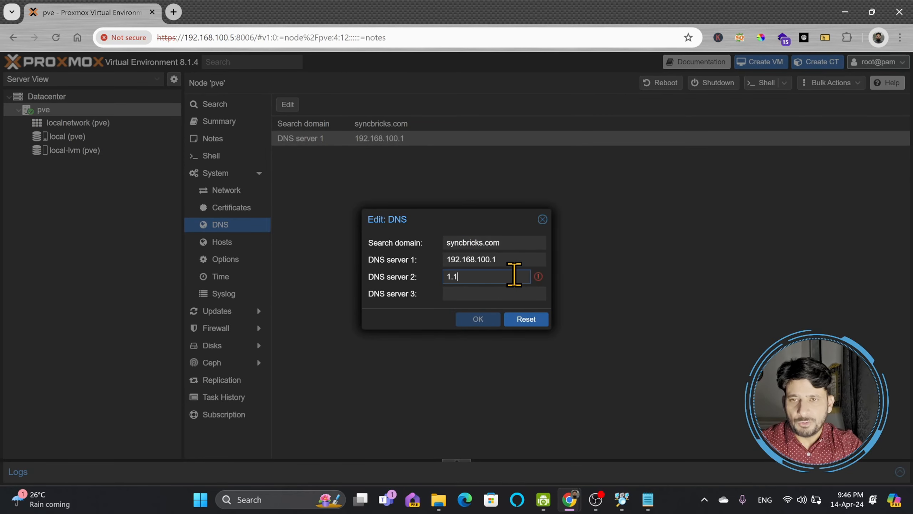
text(.1.1)
key(Tab)
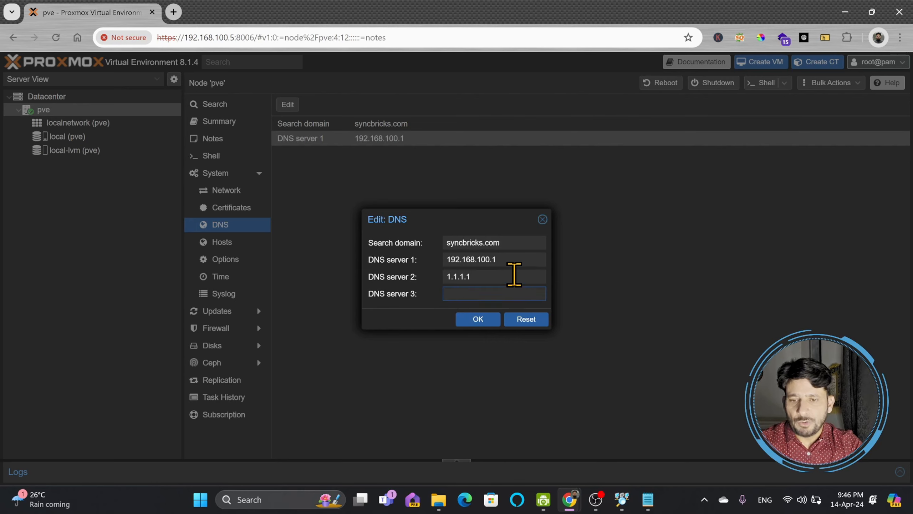
text(8)
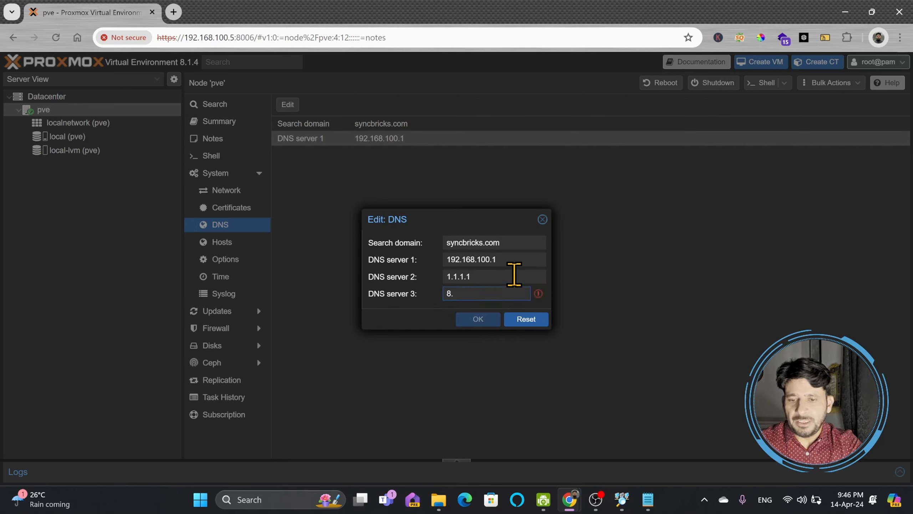
text(.8.8)
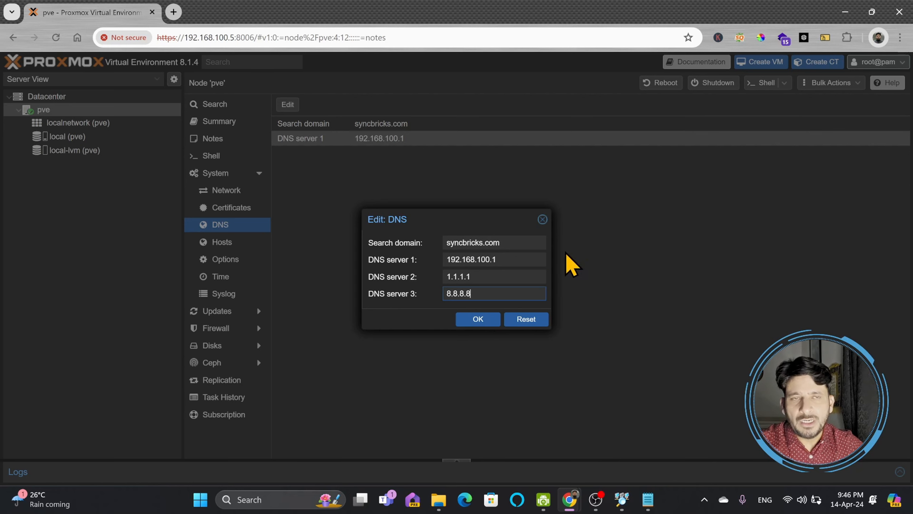
click(486, 320)
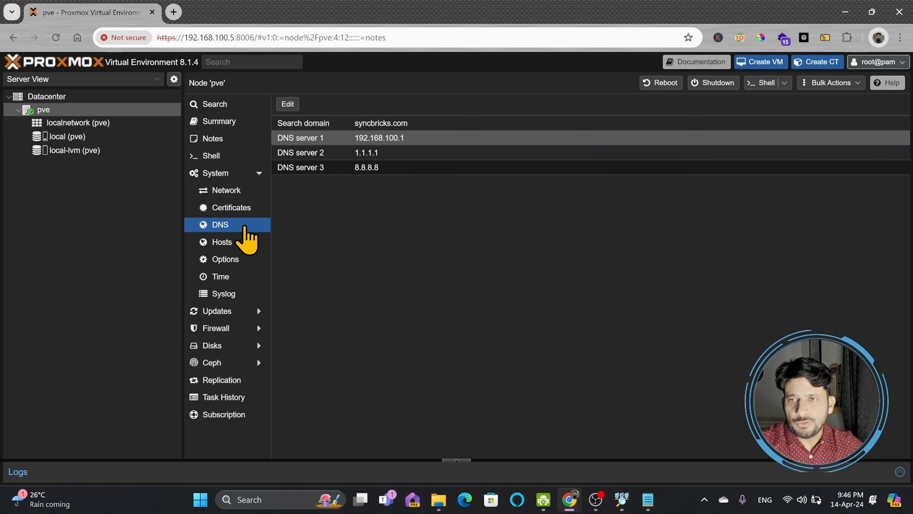
Clear the extra DNS servers, re-enter 1.1.1.1 and 8.8.8.8, save and recheck them
double_click(316, 138)
drag(485, 274, 404, 274)
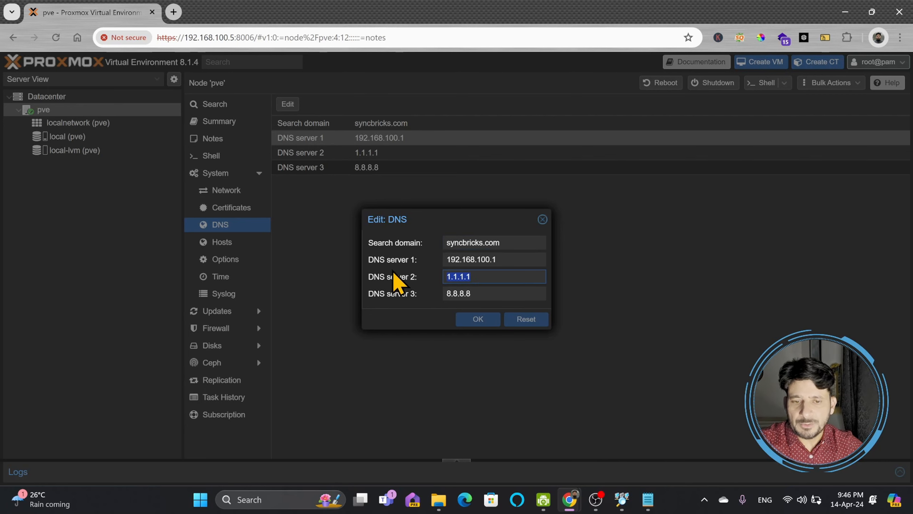
click(478, 319)
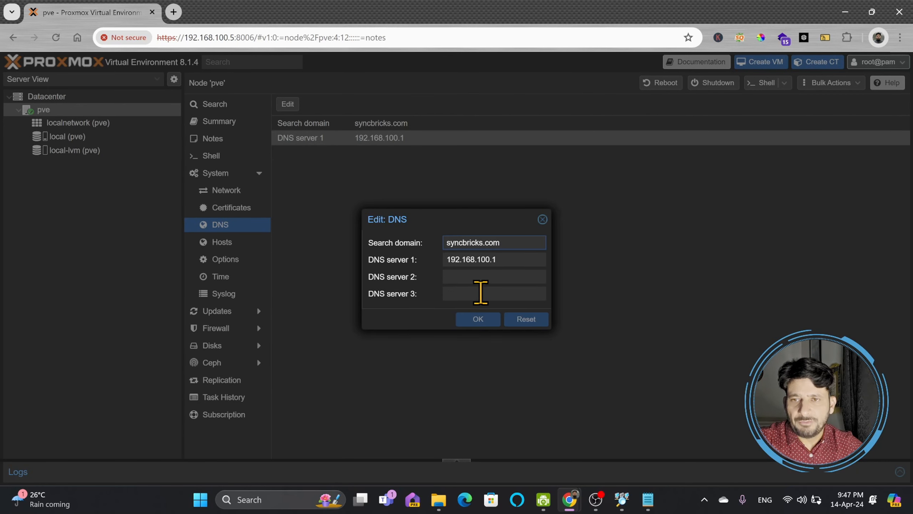
click(477, 279)
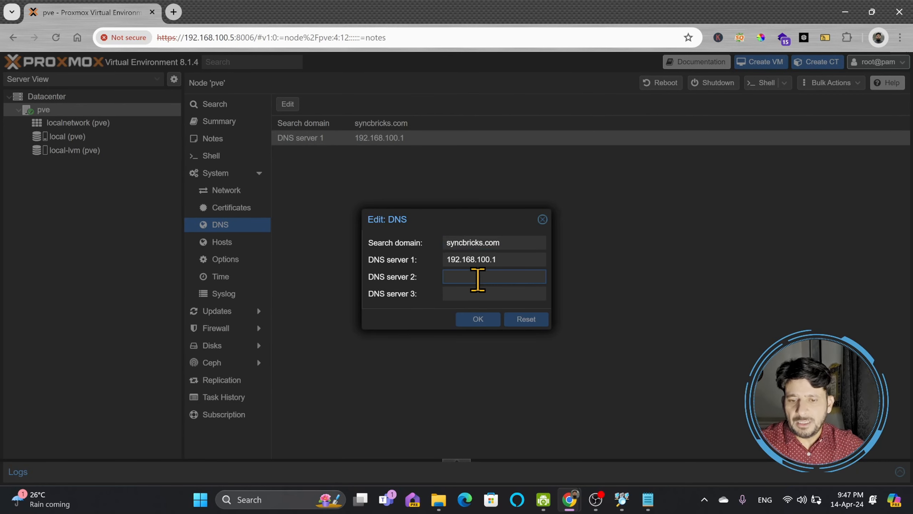
text(1.1.1.1)
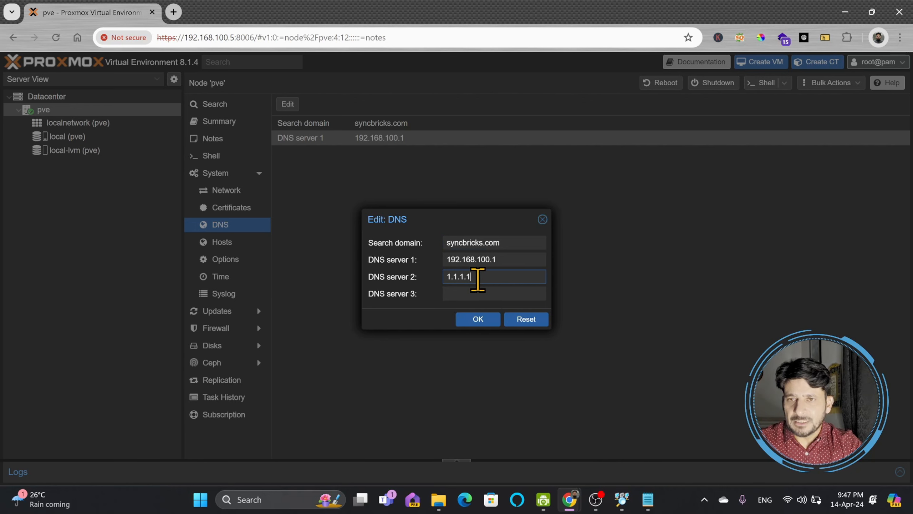
key(Tab)
text(8.8.8.8)
click(480, 319)
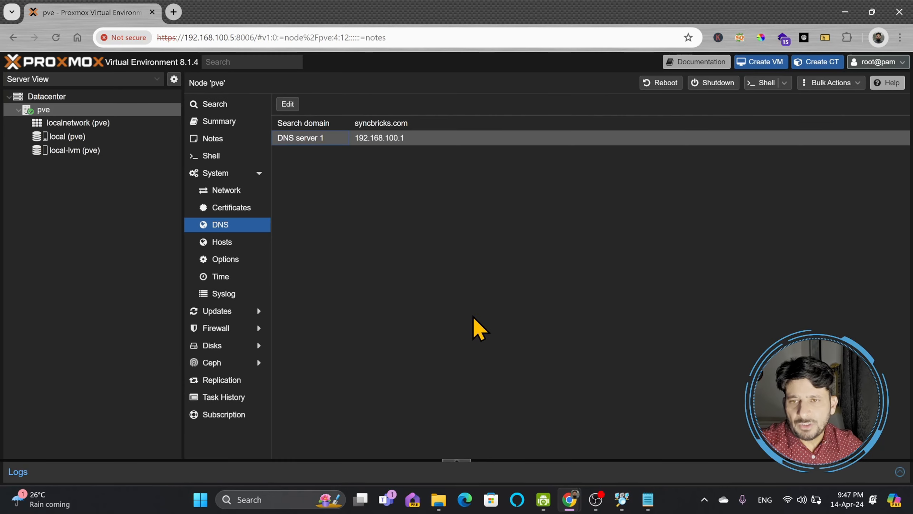
double_click(324, 142)
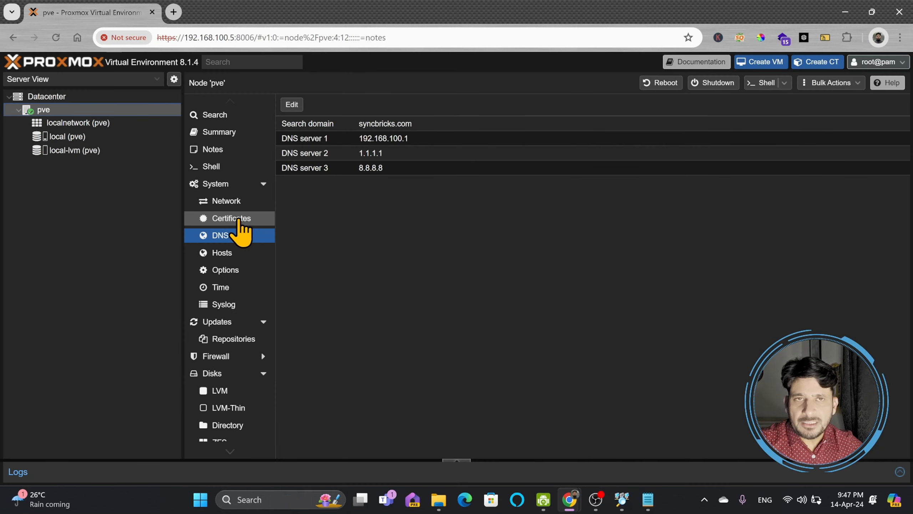
Review node pve's certificates and the Upload Custom Certificate form, then list interfaces ens18 and vmbr0
click(239, 220)
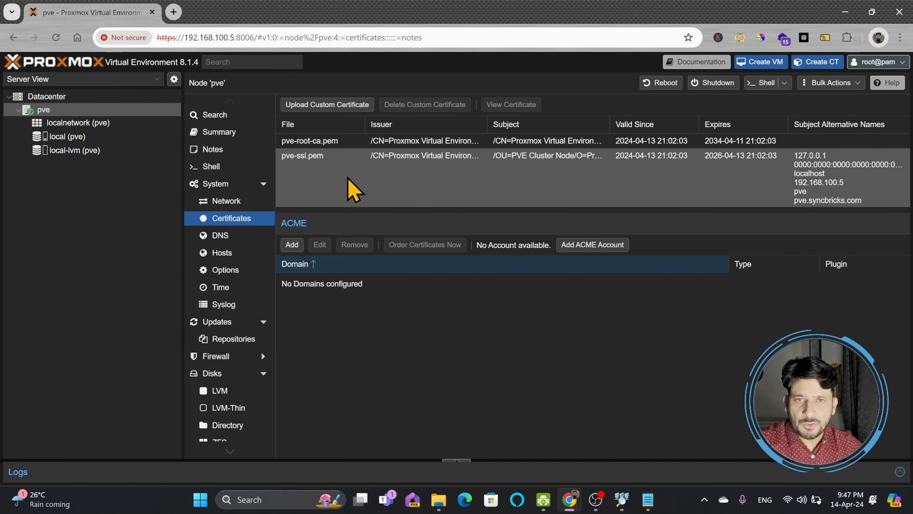
click(338, 105)
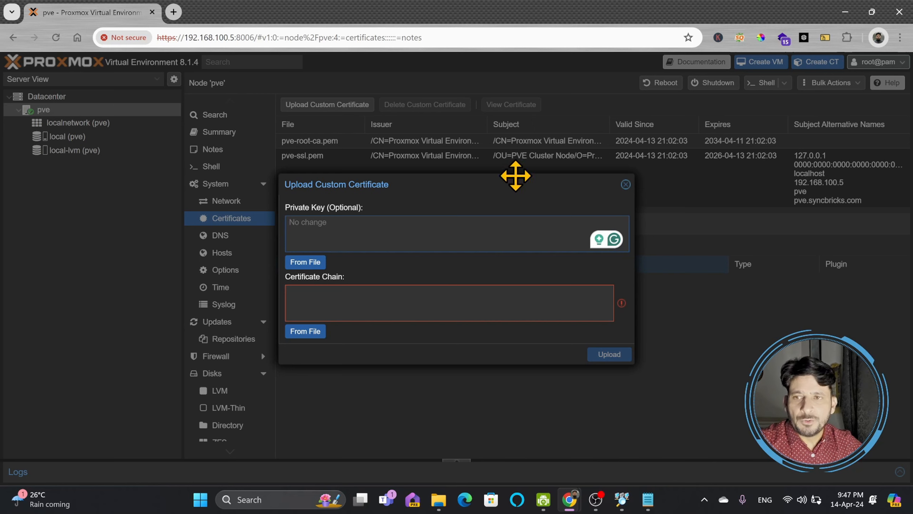
click(626, 185)
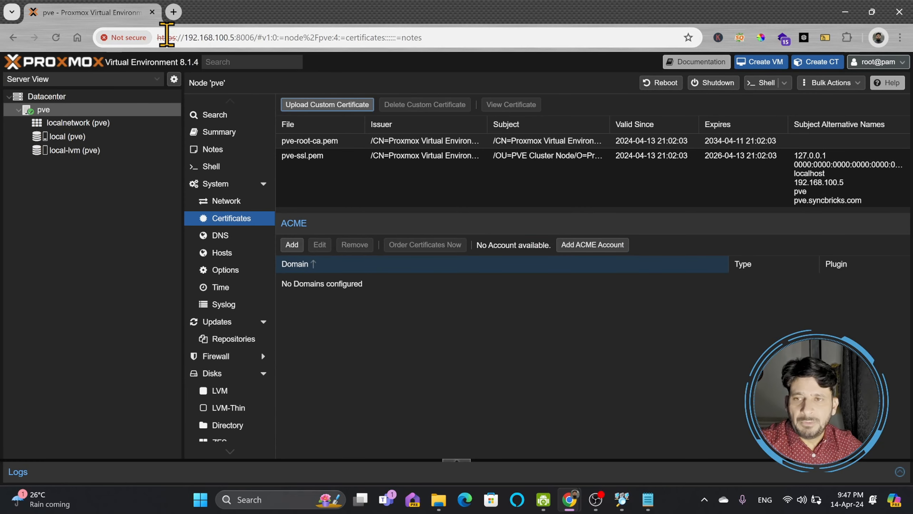
click(236, 202)
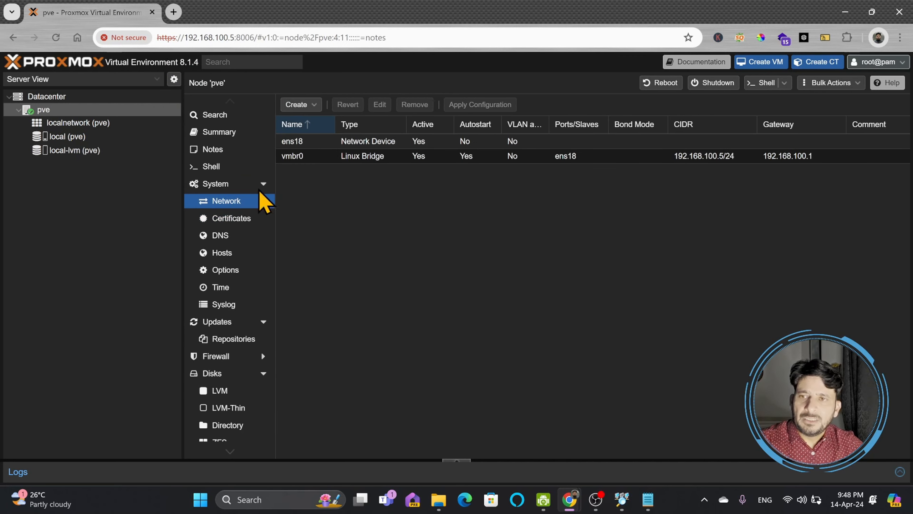
click(304, 142)
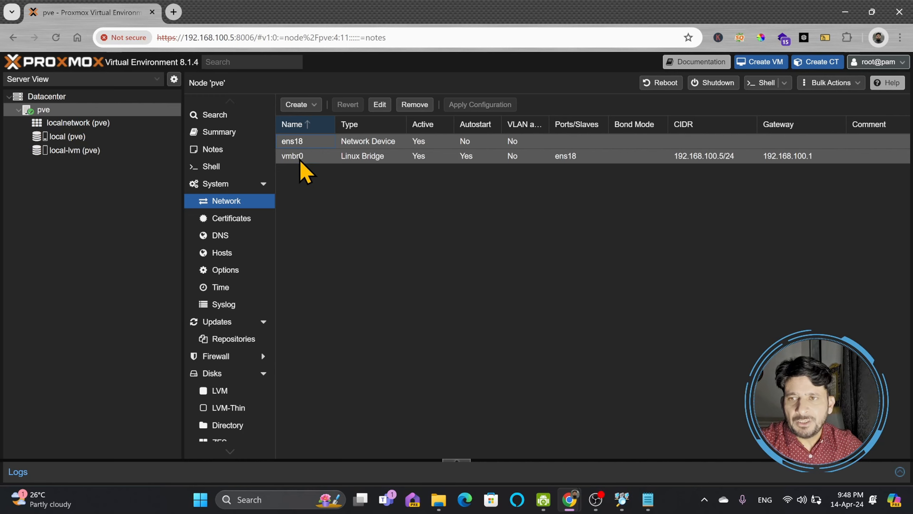
double_click(301, 162)
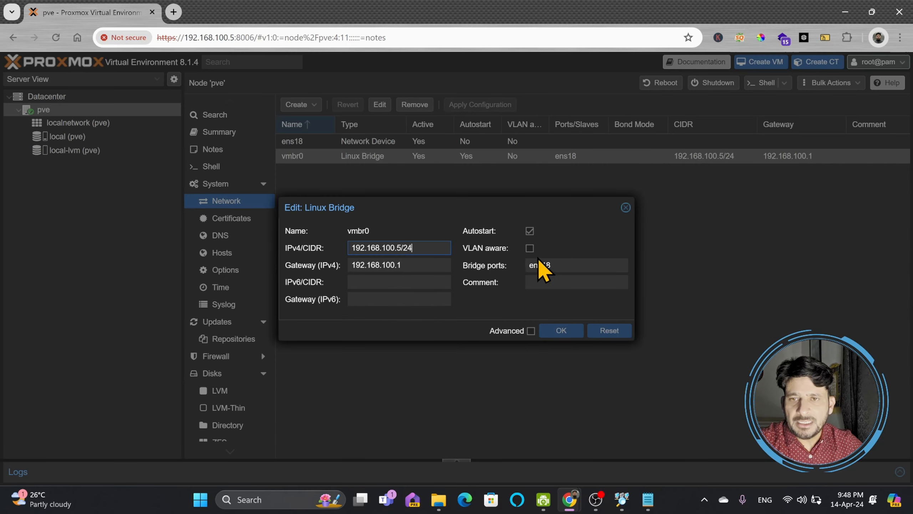
double_click(539, 263)
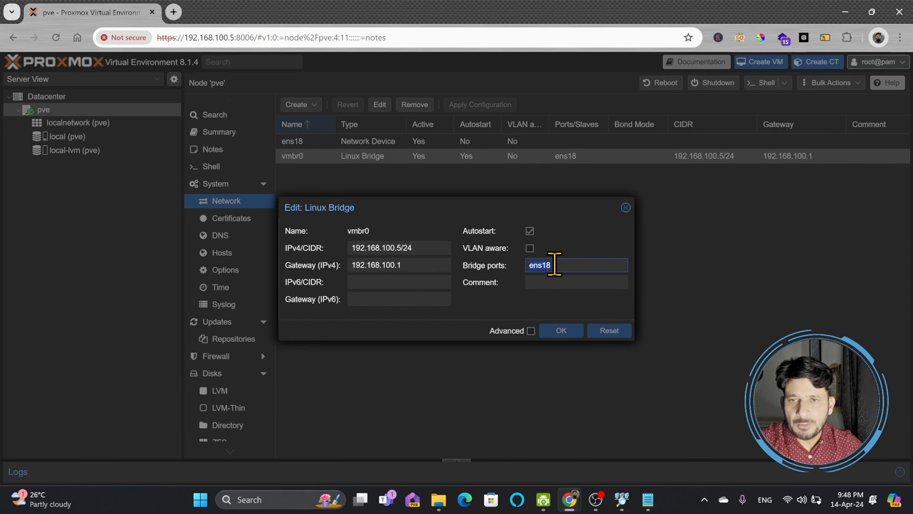
click(626, 207)
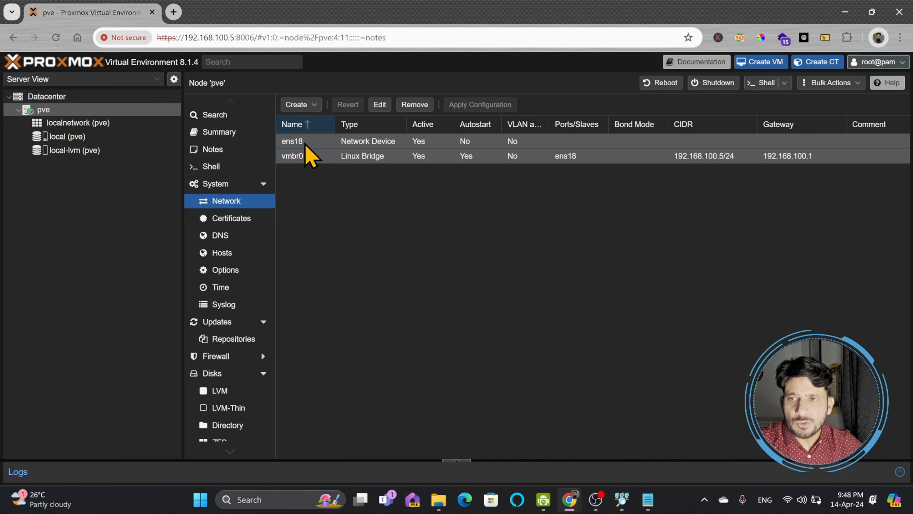
double_click(305, 144)
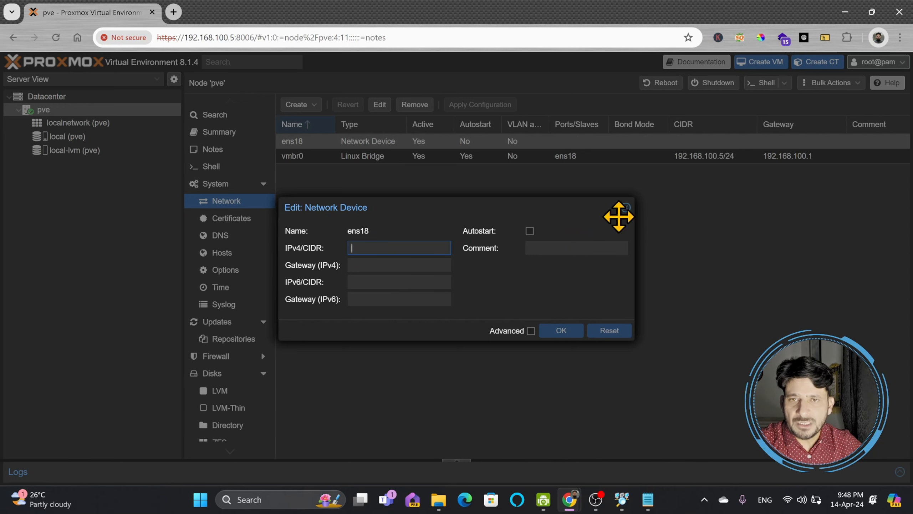
click(625, 208)
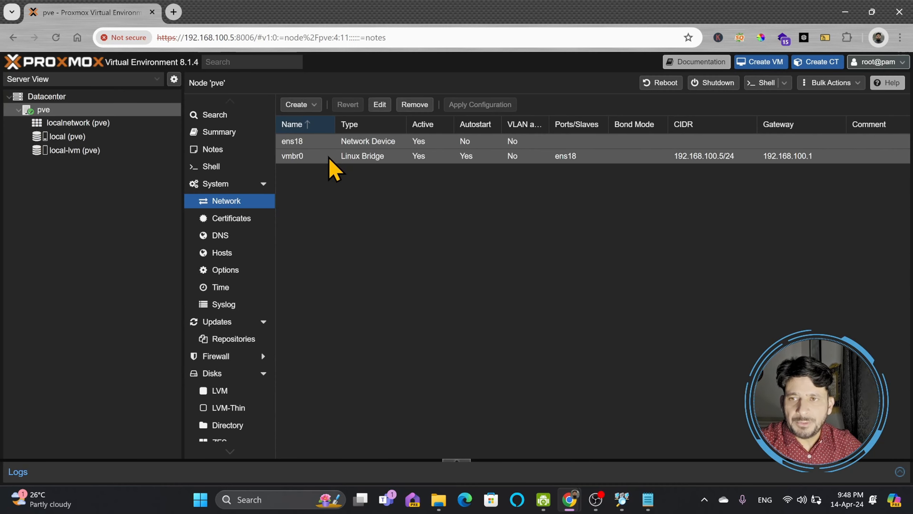
click(498, 159)
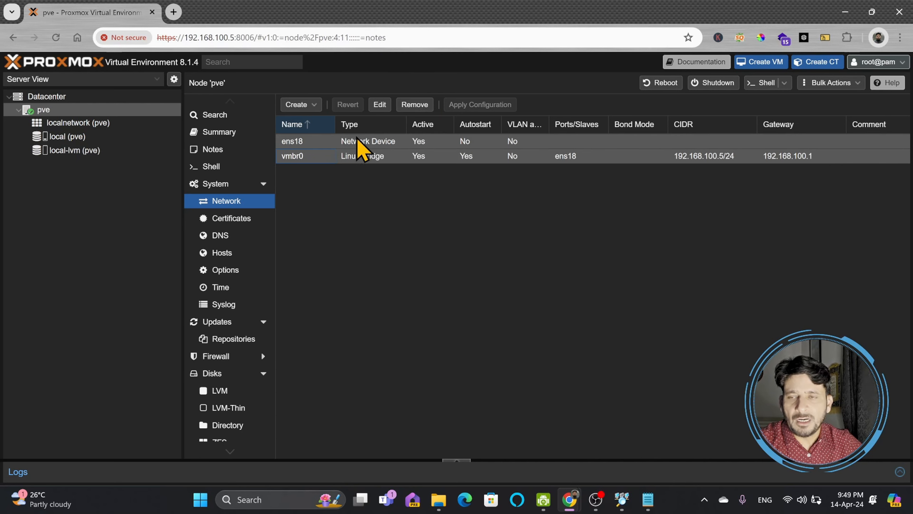
click(289, 143)
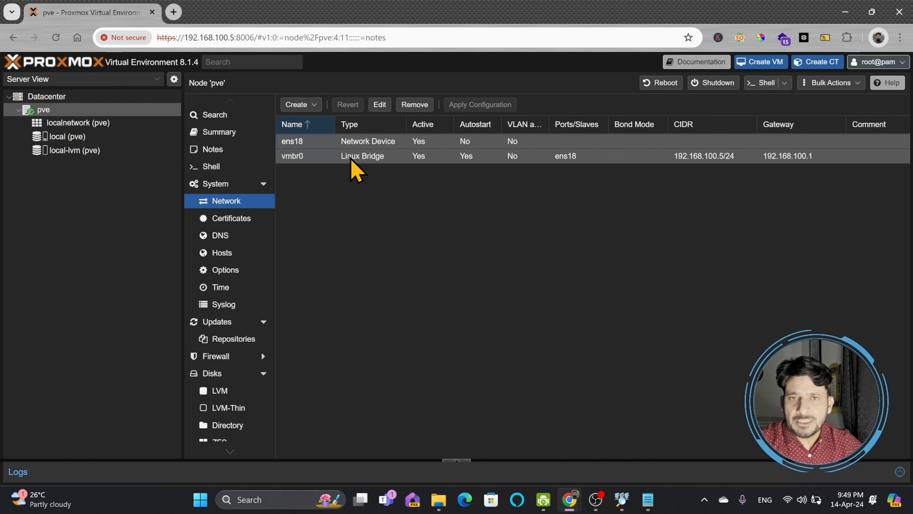
Create a test Linux bridge vmbr1 with default settings
click(302, 105)
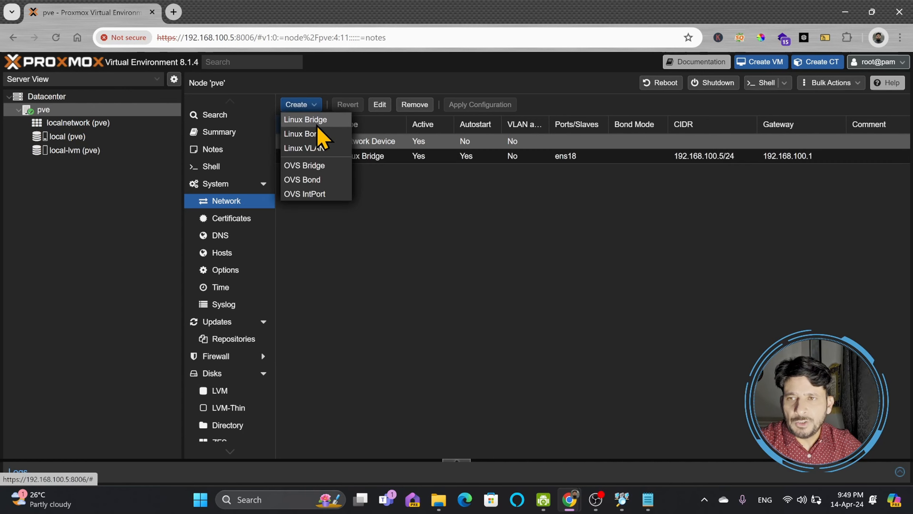
click(316, 124)
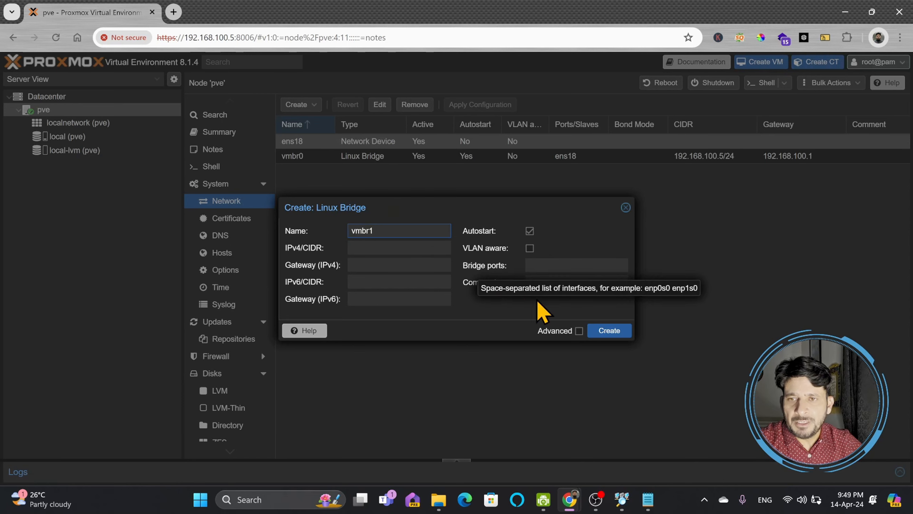
click(608, 332)
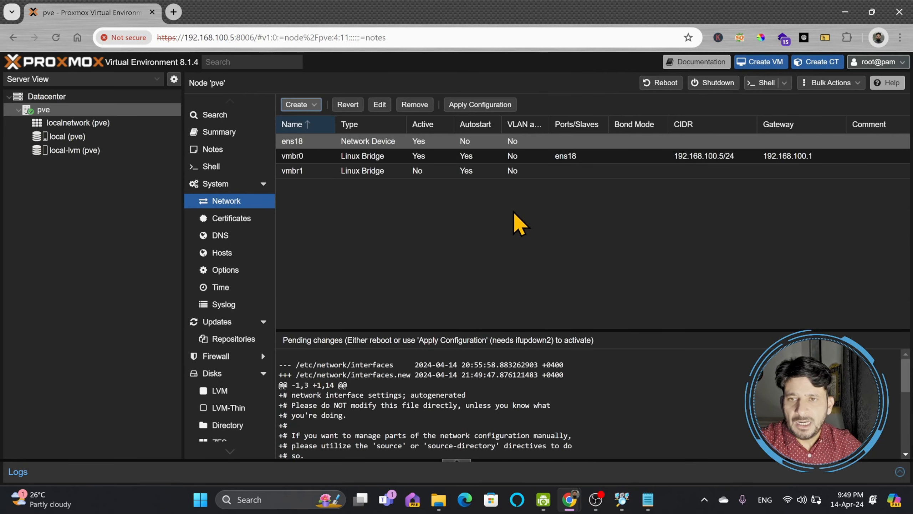
click(301, 175)
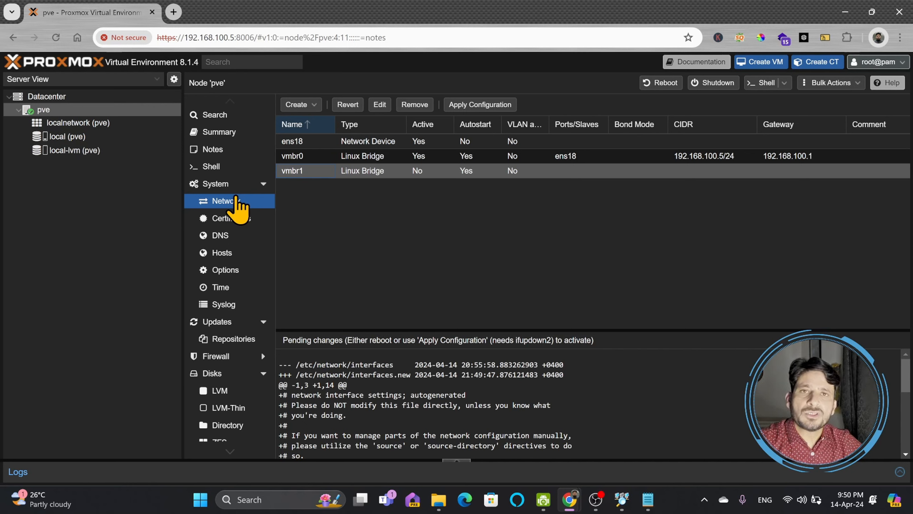
Apply the pending network configuration and reload the list, leaving only ens18 and vmbr0
click(472, 105)
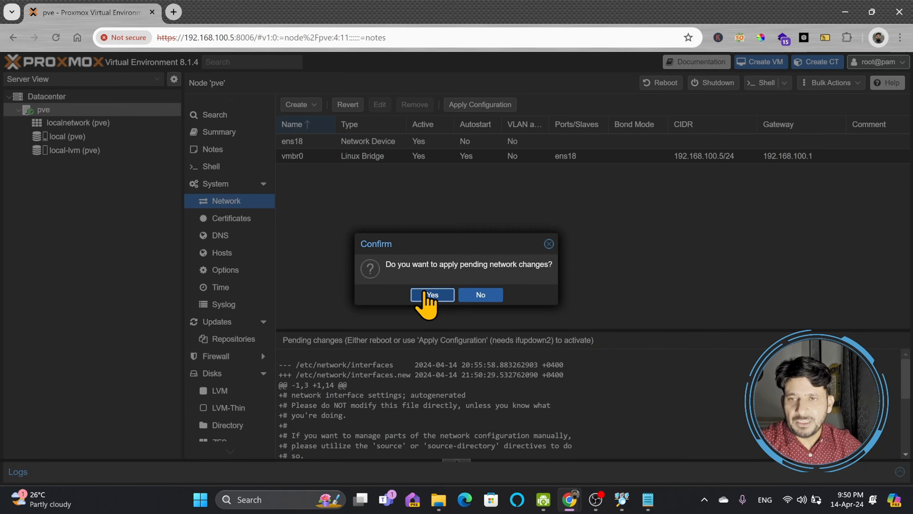
click(428, 296)
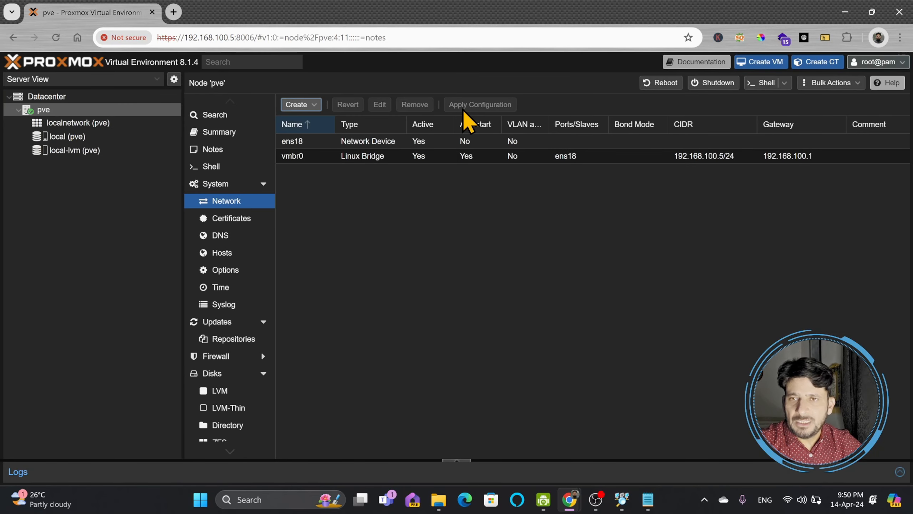
click(383, 157)
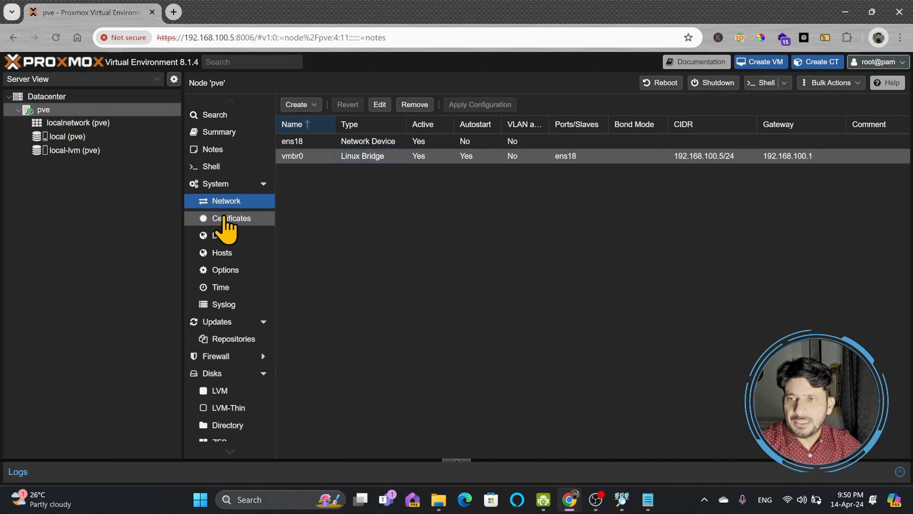
click(244, 201)
Refresh node pve's package database, then run Upgrade and close the console once it reports no updates
click(248, 184)
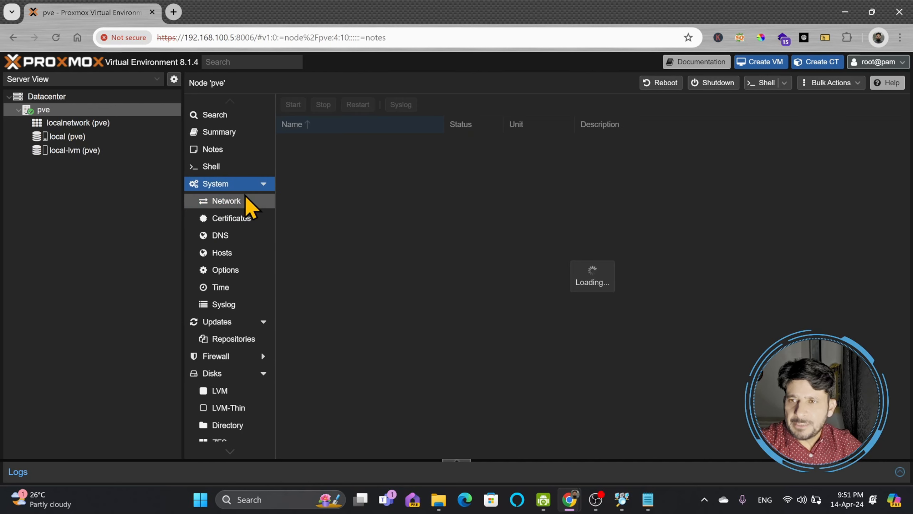
click(264, 183)
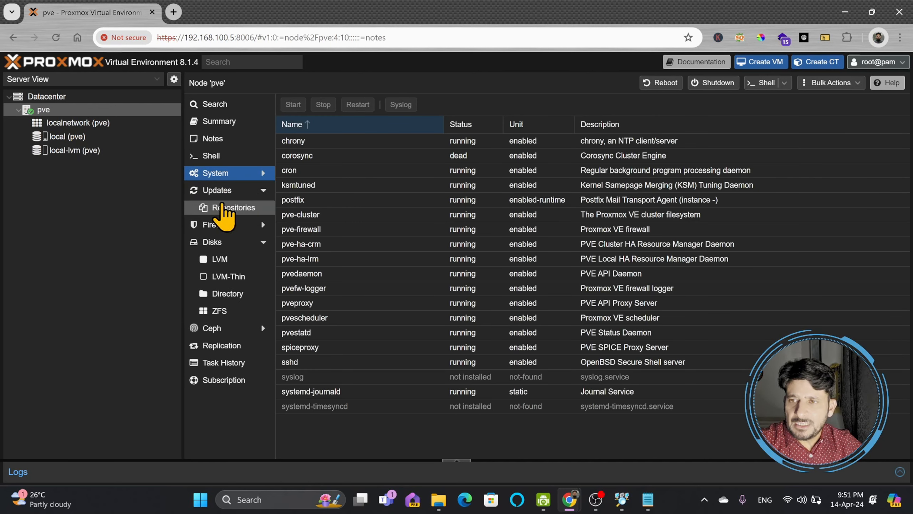
click(219, 190)
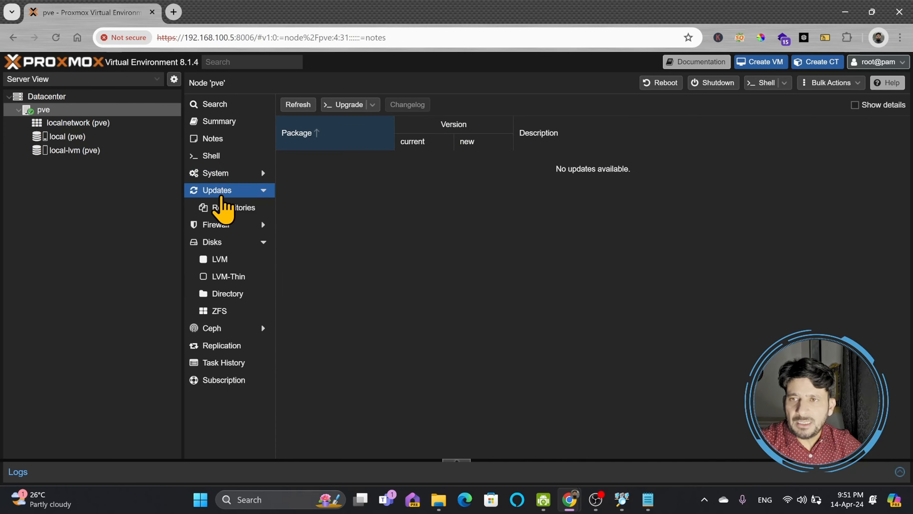
click(298, 104)
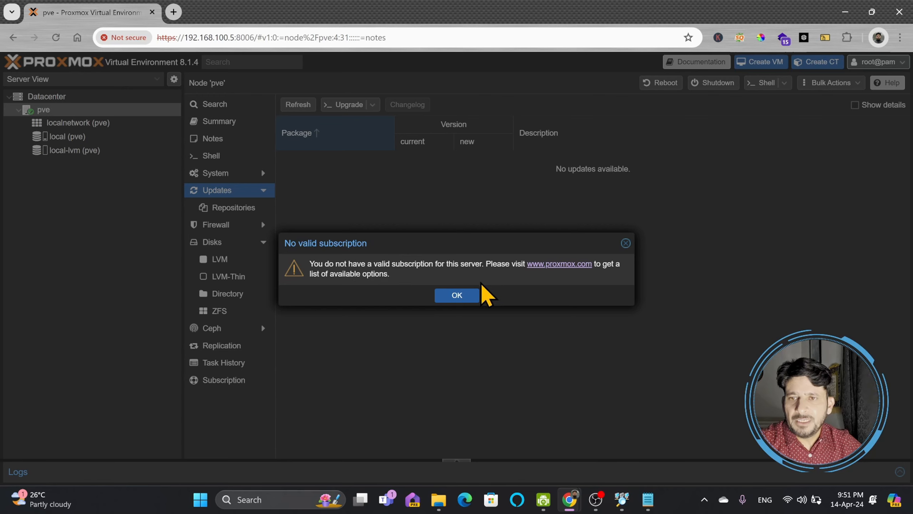
click(456, 294)
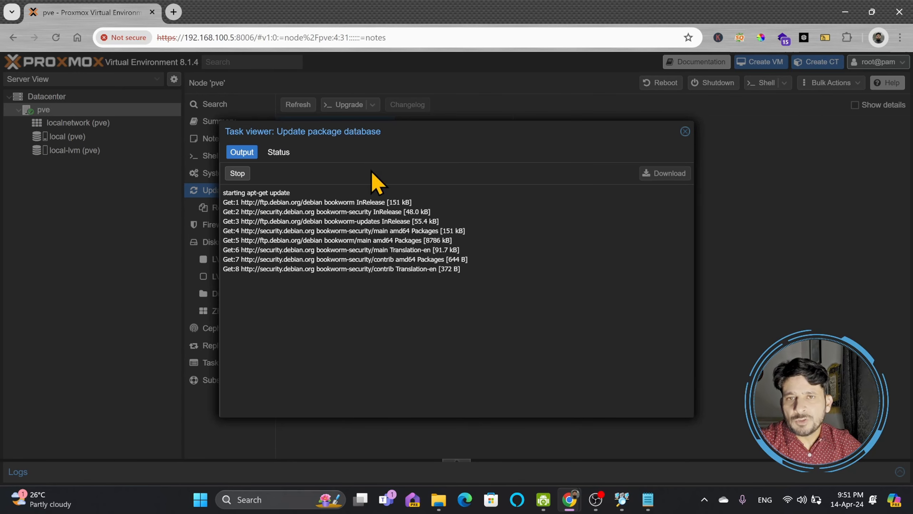
click(685, 132)
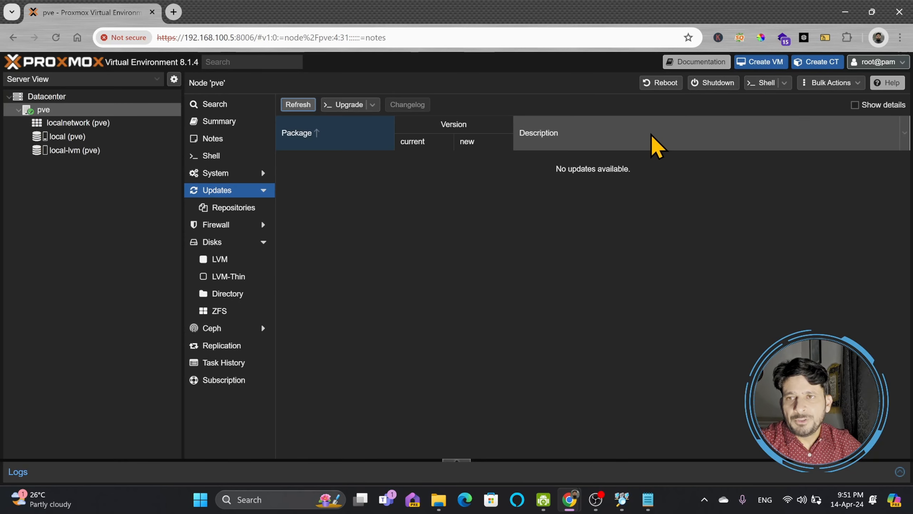
click(345, 104)
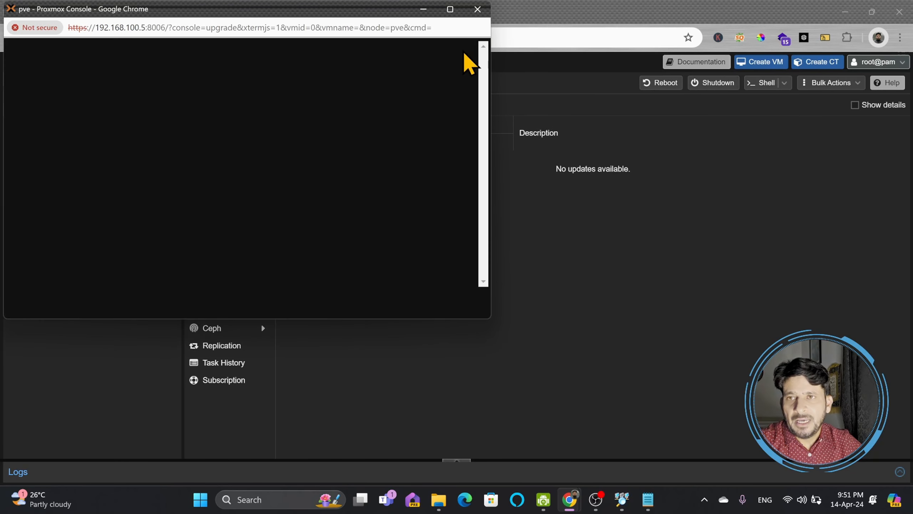
click(482, 15)
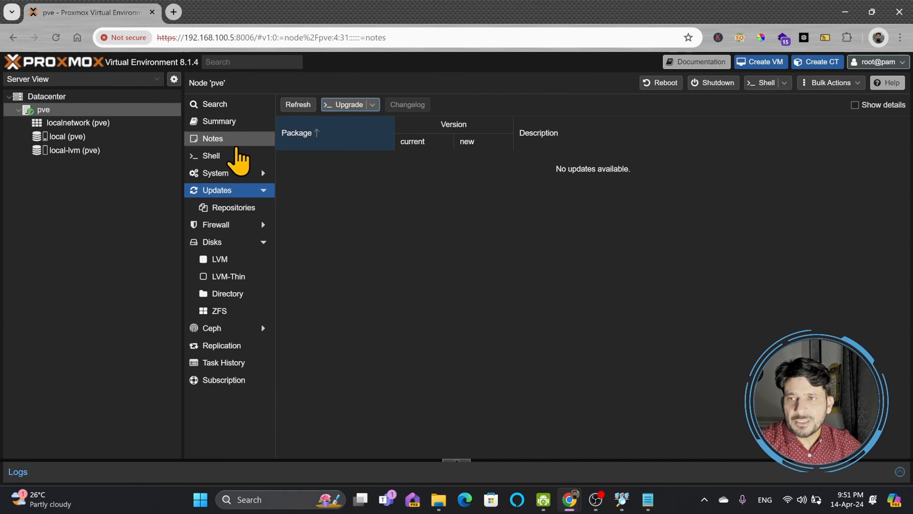
Open the node shell and run apt-get update to refresh package lists
click(235, 158)
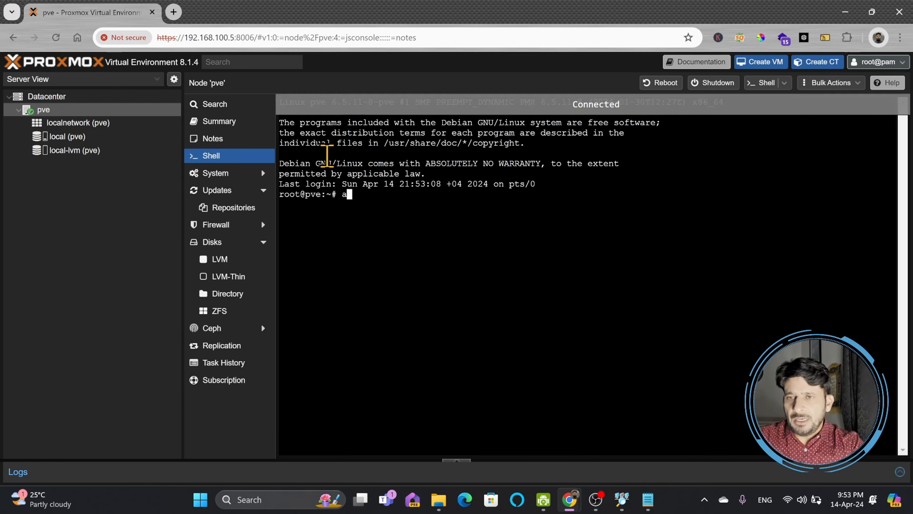
text(apt-get updat)
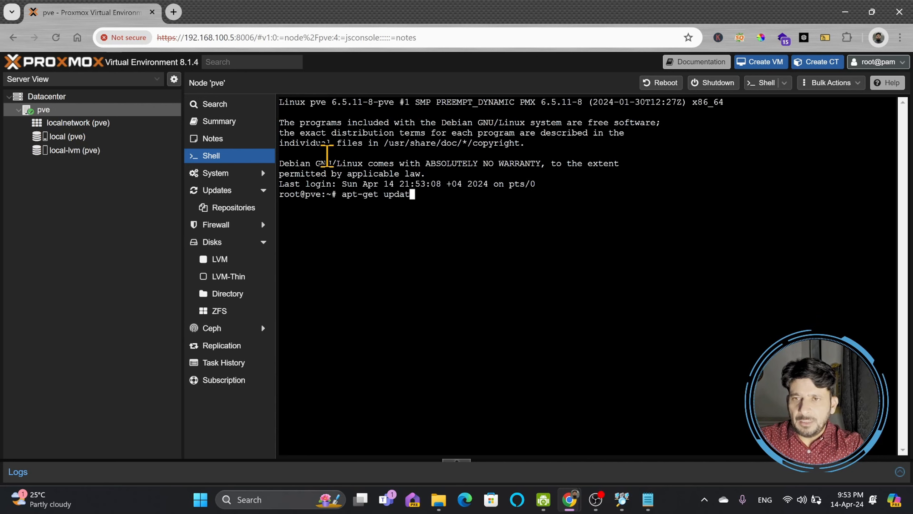
text(e)
key(Return)
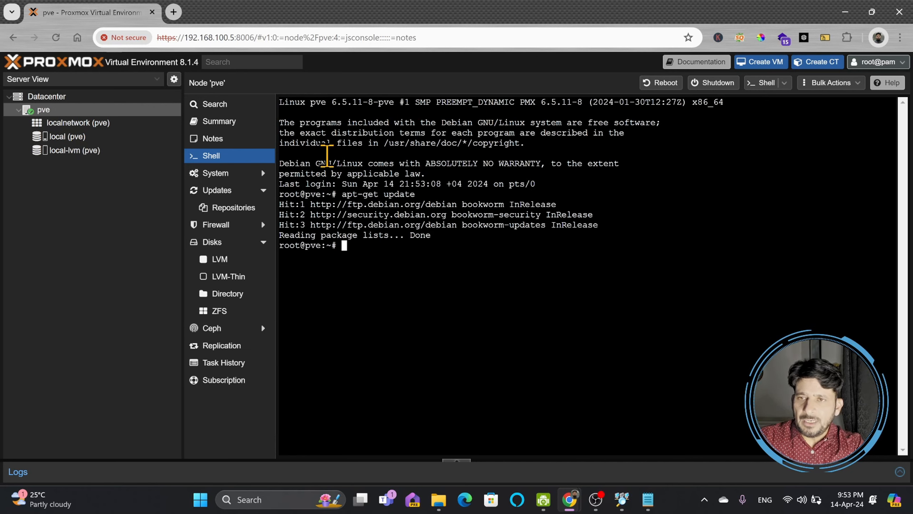
Run apt-get dist-upgrade and decline installing the 38 upgradable packages
text(apt-get dist)
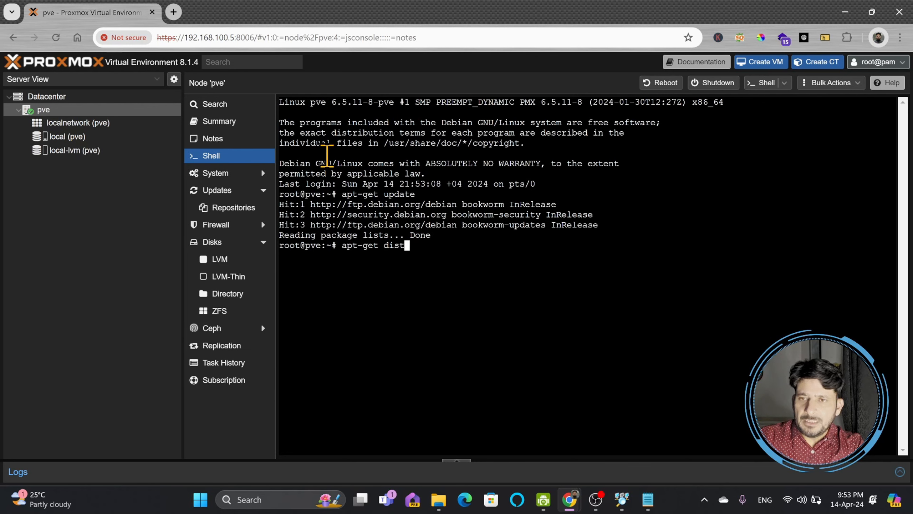
text(-upg)
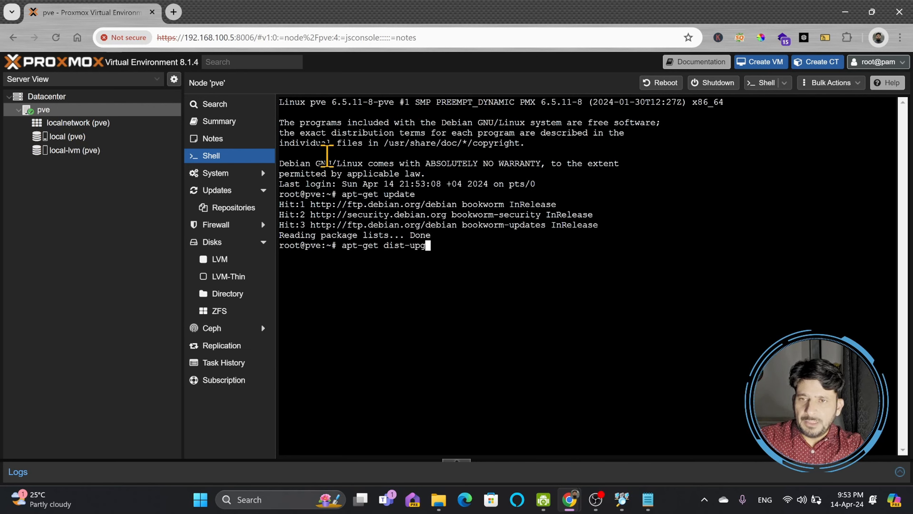
text(rade)
key(Return)
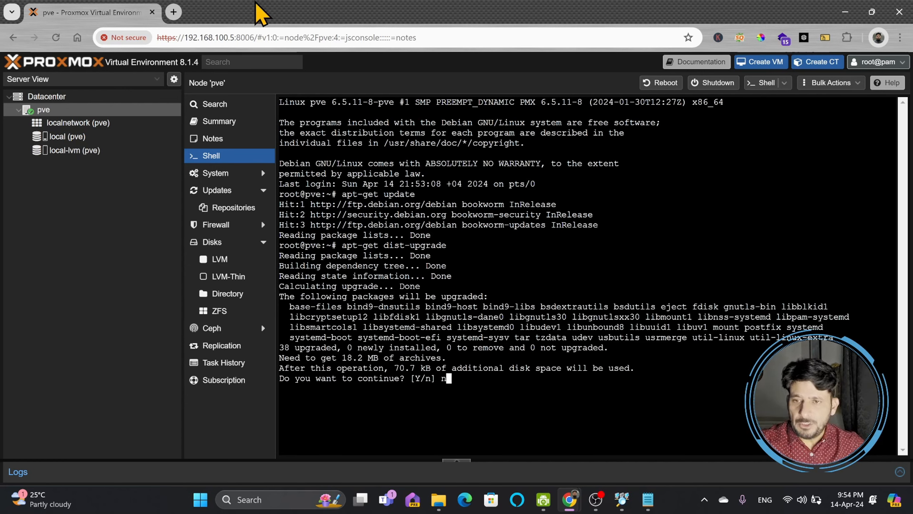
text(n)
key(Return)
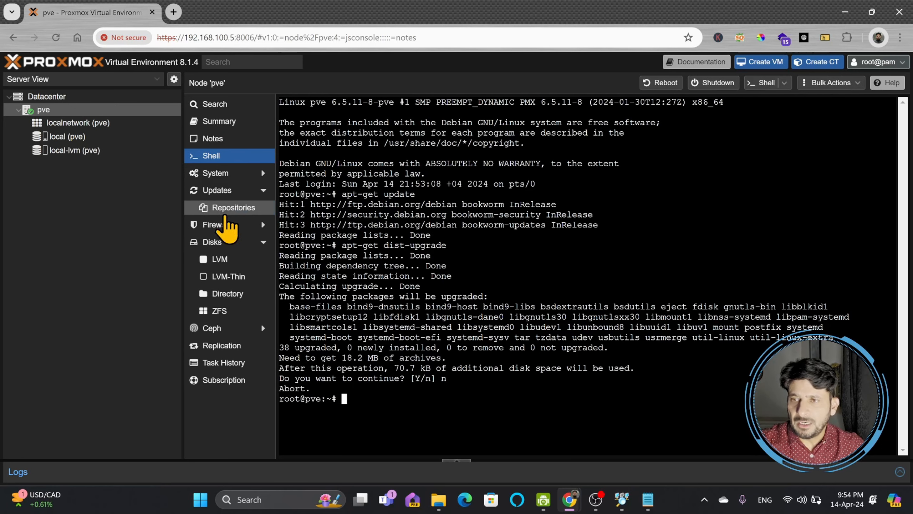
From the node's Updates list, start the upgrade in a console and confirm with y
click(243, 191)
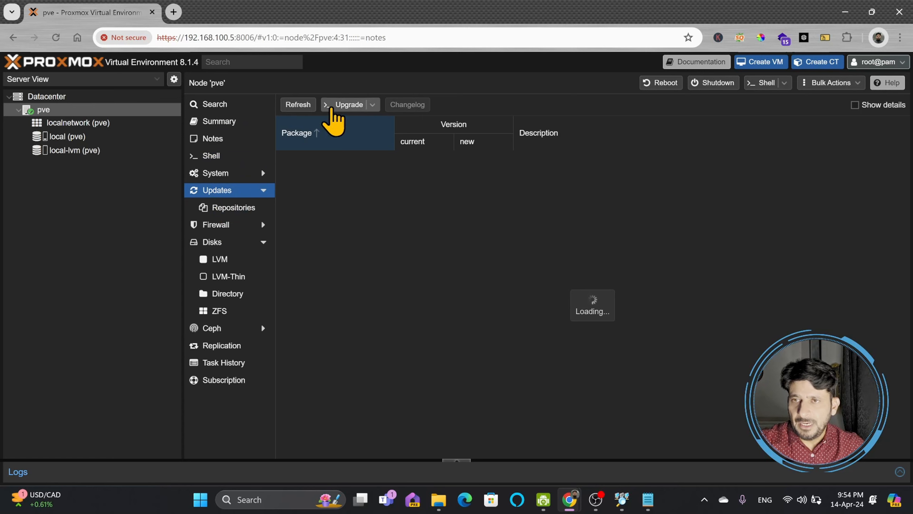
click(335, 104)
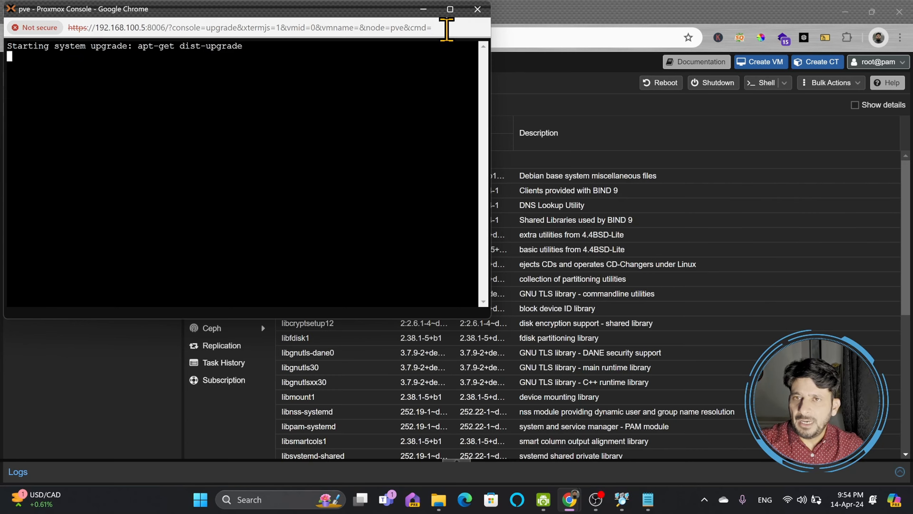
scroll(545, 285, down, 2)
text(y)
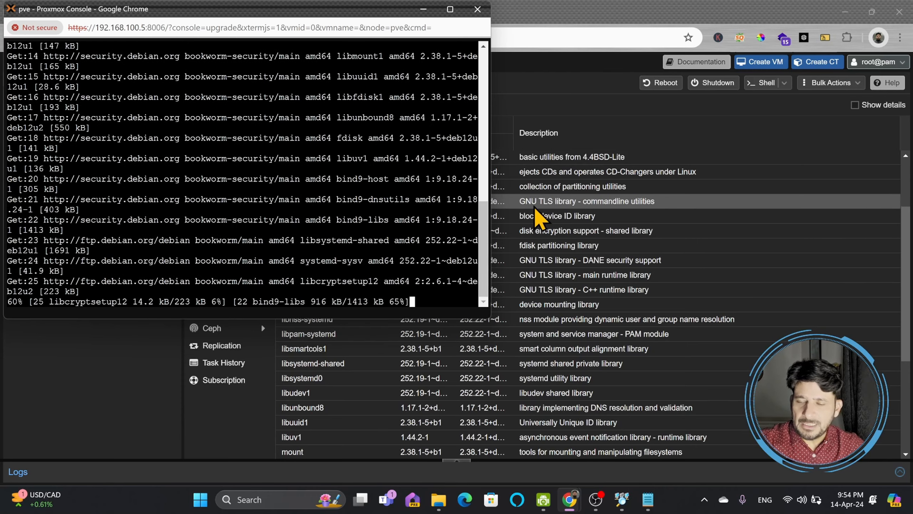
scroll(535, 216, down, 2)
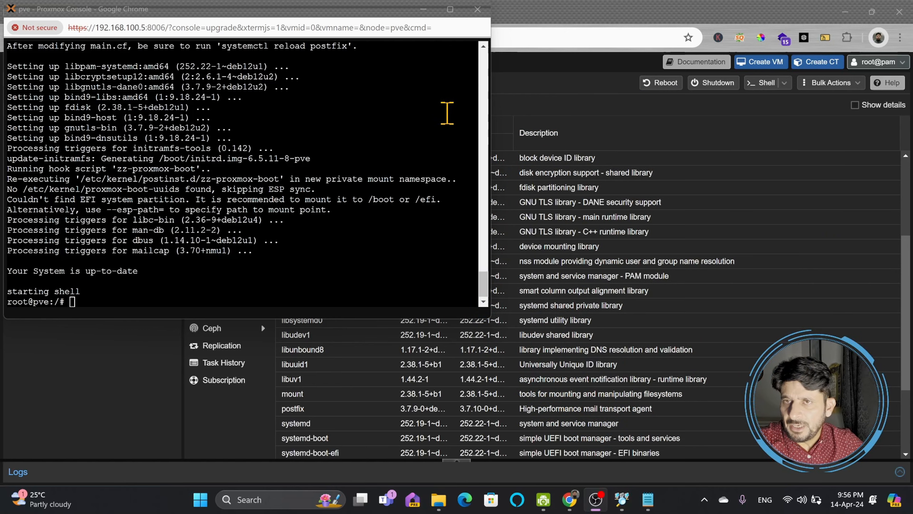
Once the system reports up to date, exit the console and collapse Updates in the node menu
click(156, 305)
text(exit)
key(Return)
click(477, 9)
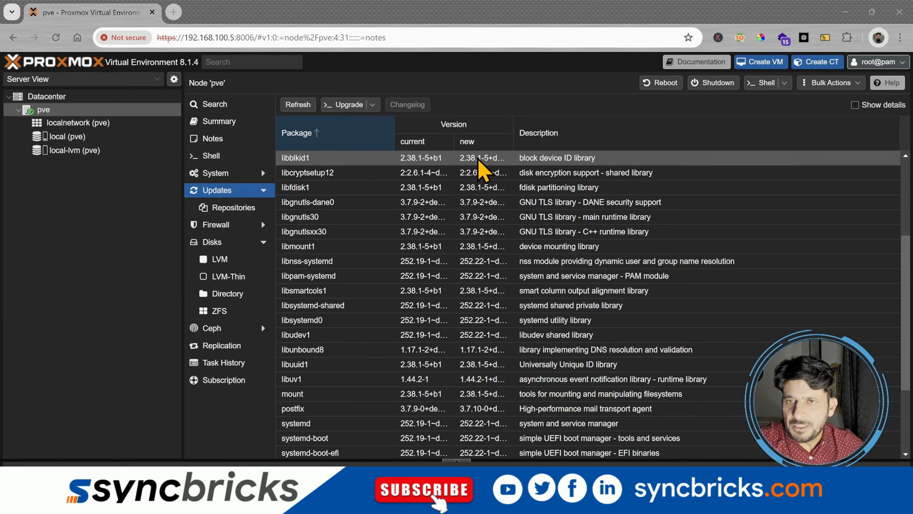
scroll(474, 216, down, 3)
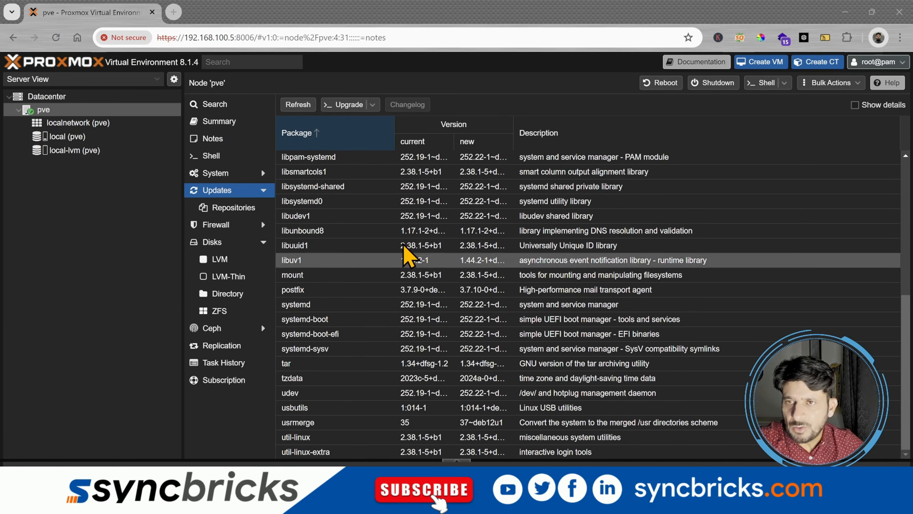
scroll(406, 254, up, 5)
scroll(461, 267, down, 3)
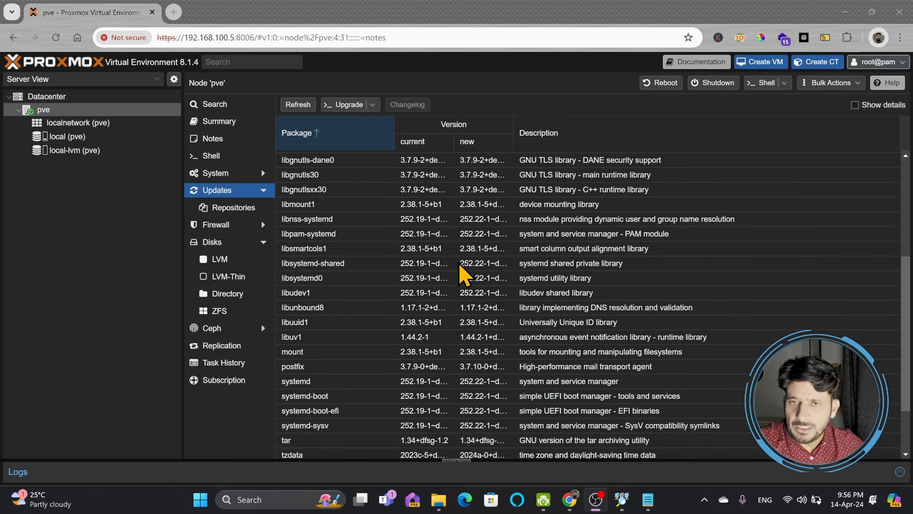
scroll(464, 275, down, 2)
click(263, 190)
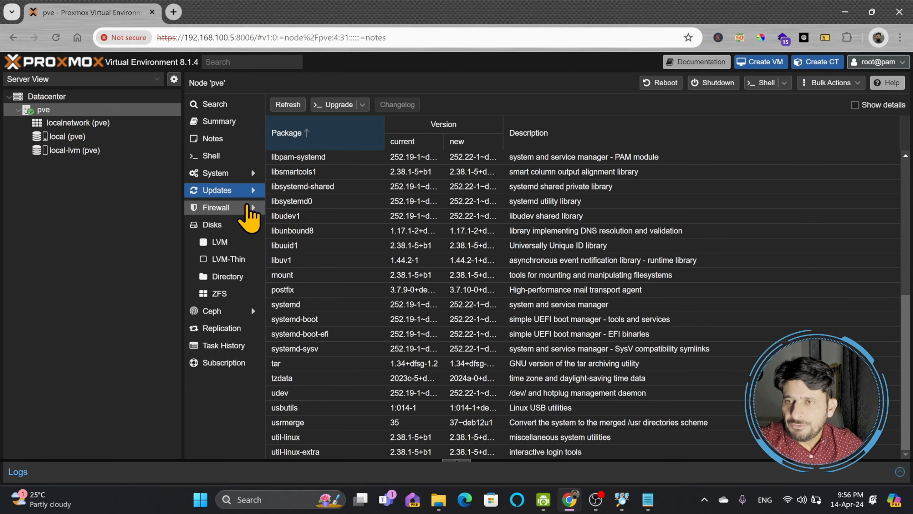
Show node pve's empty Firewall rules and bring up the Add: Rule form
click(248, 208)
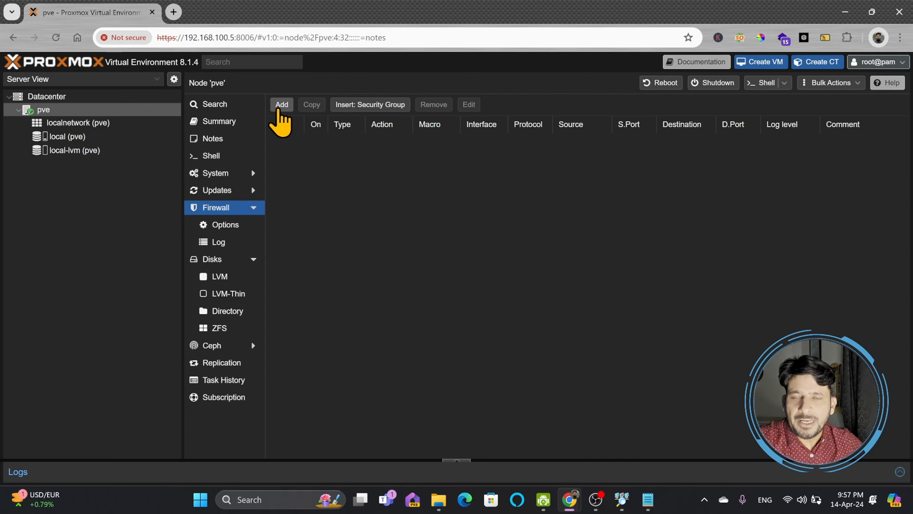
click(281, 105)
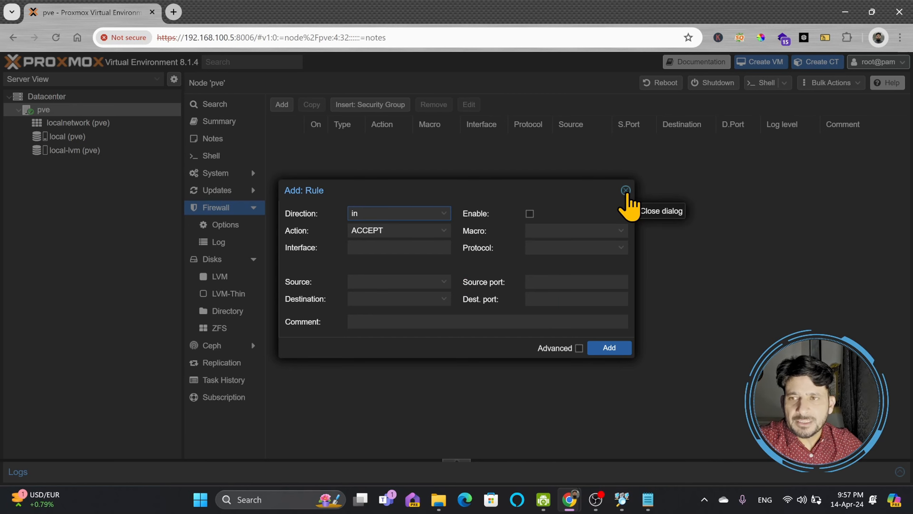
Cancel the new rule and view Firewall Options, leaving Firewall at Yes unchanged
click(626, 190)
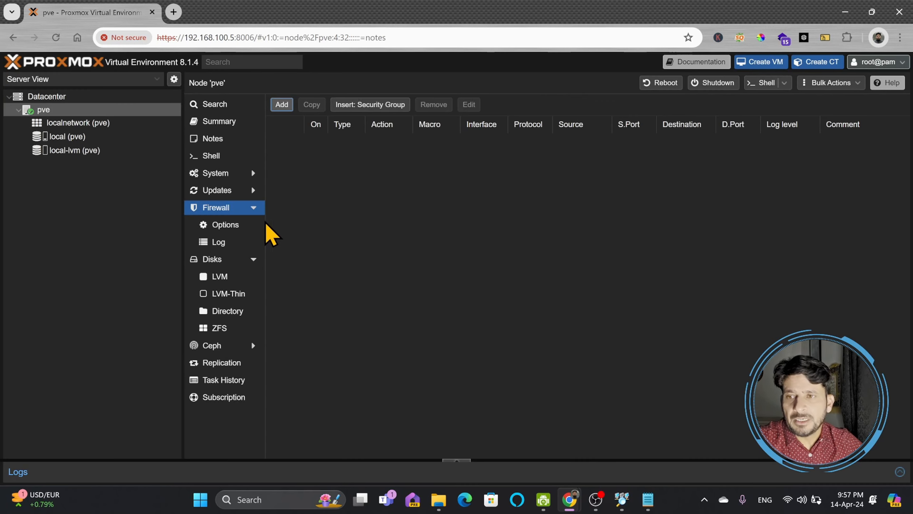
click(238, 226)
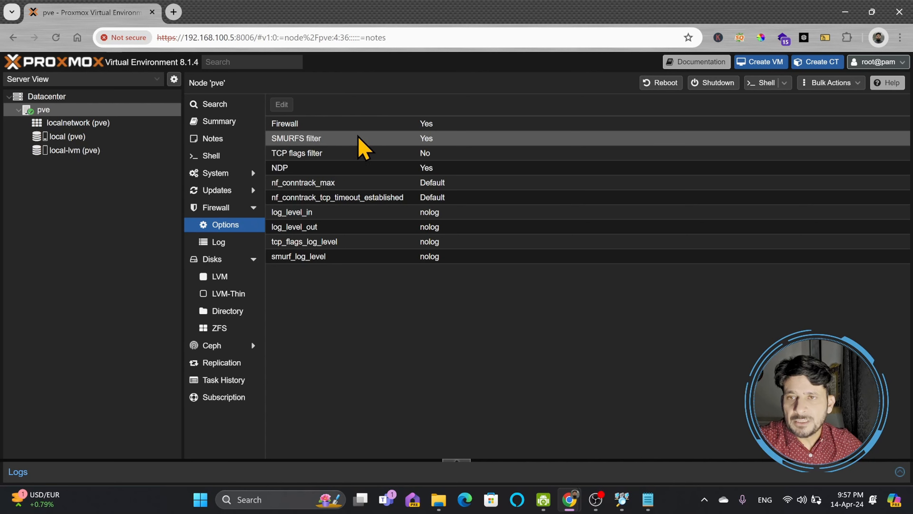
double_click(325, 124)
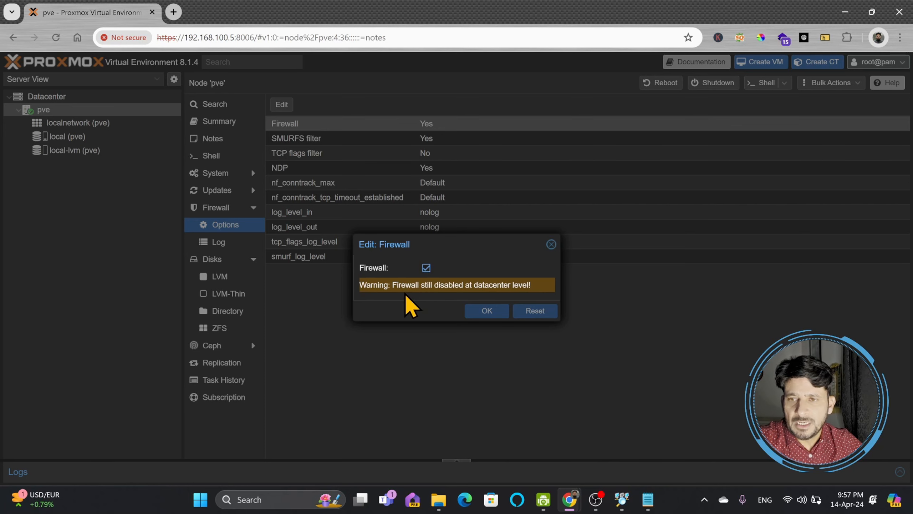
key(Escape)
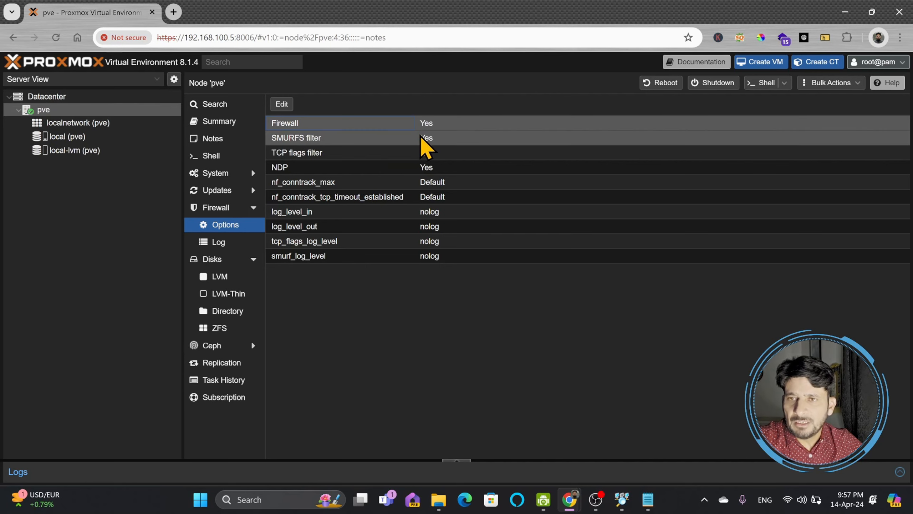
Show the firewall log with its 'starting pvefw logger' entry, then collapse and re-expand node pve
click(234, 244)
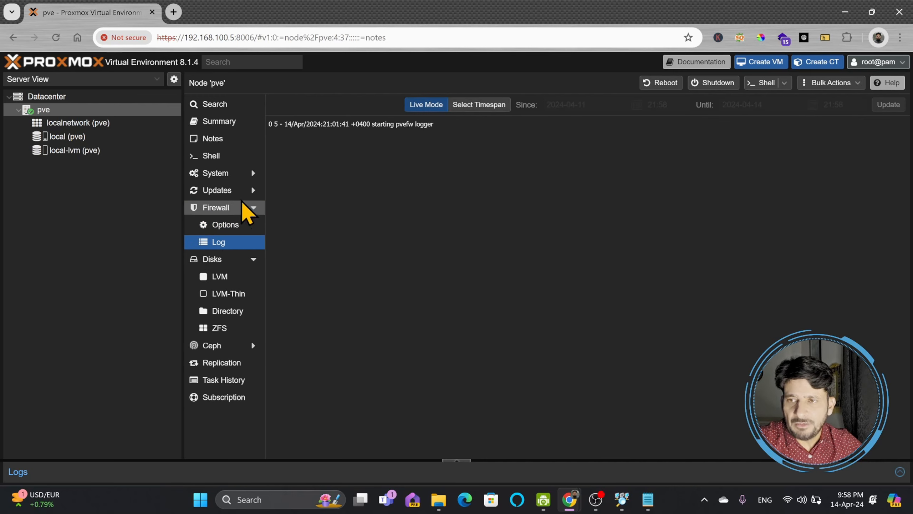
click(254, 208)
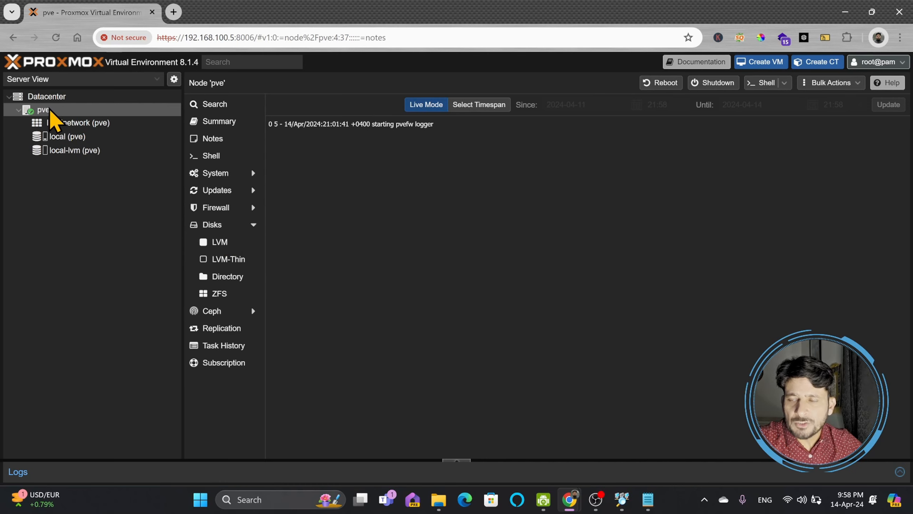
click(18, 110)
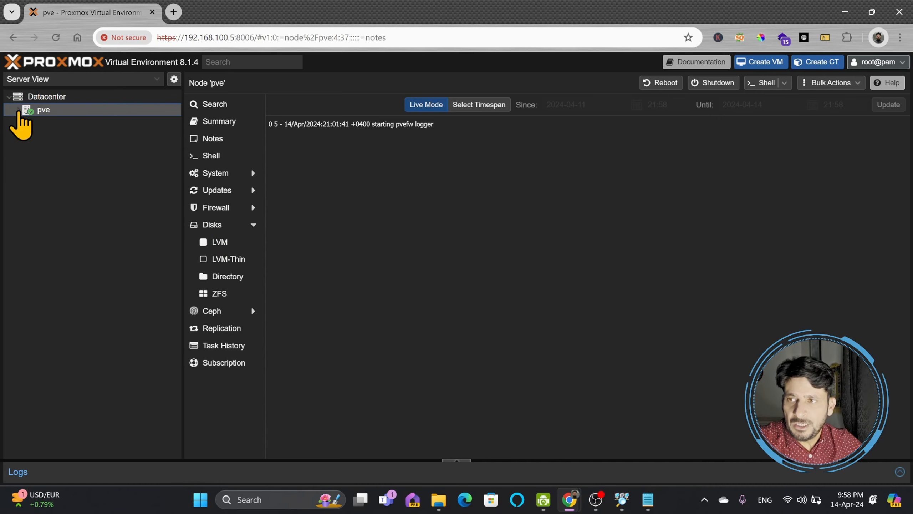
click(18, 110)
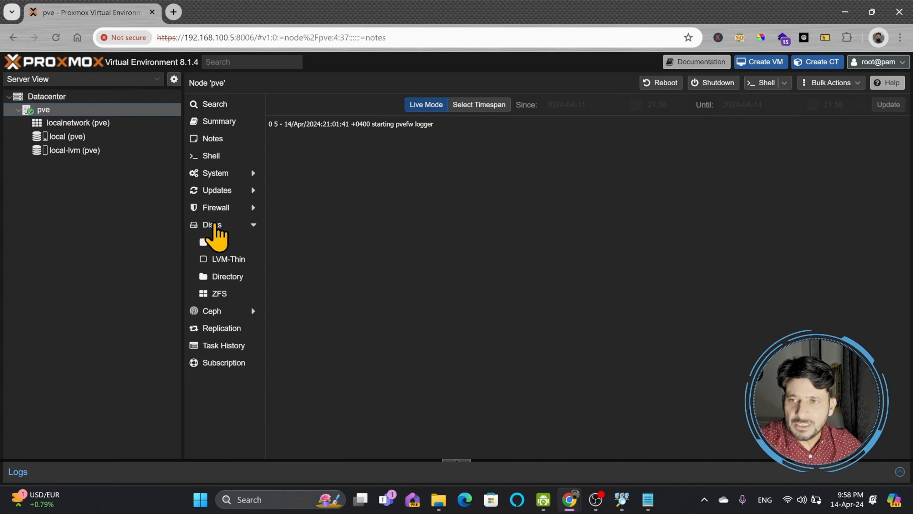
mouse_move(78, 142)
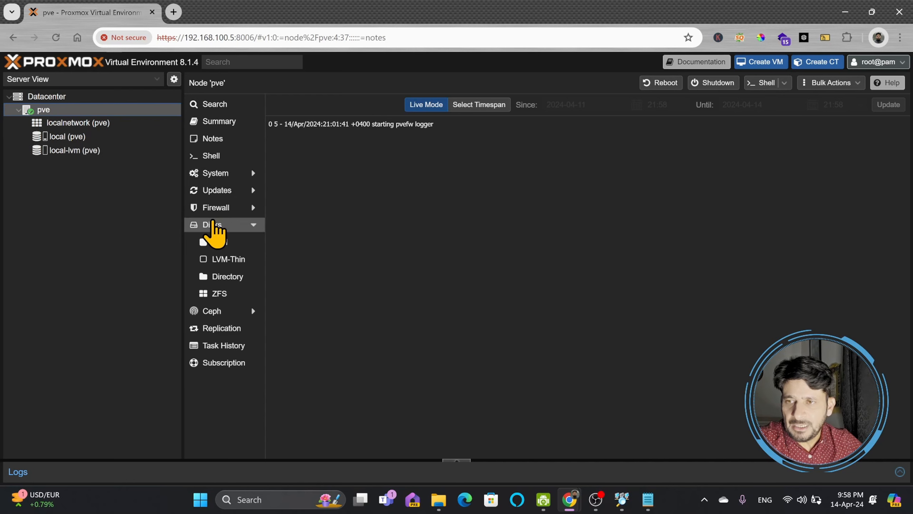
Inspect the 34.36 GB /dev/sda disk and its EFI and LVM partitions, then collapse it
click(213, 224)
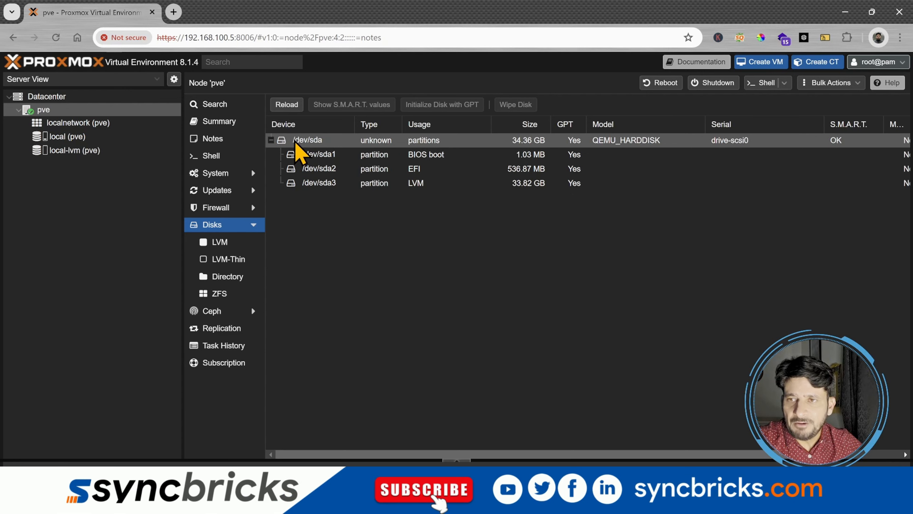
click(301, 141)
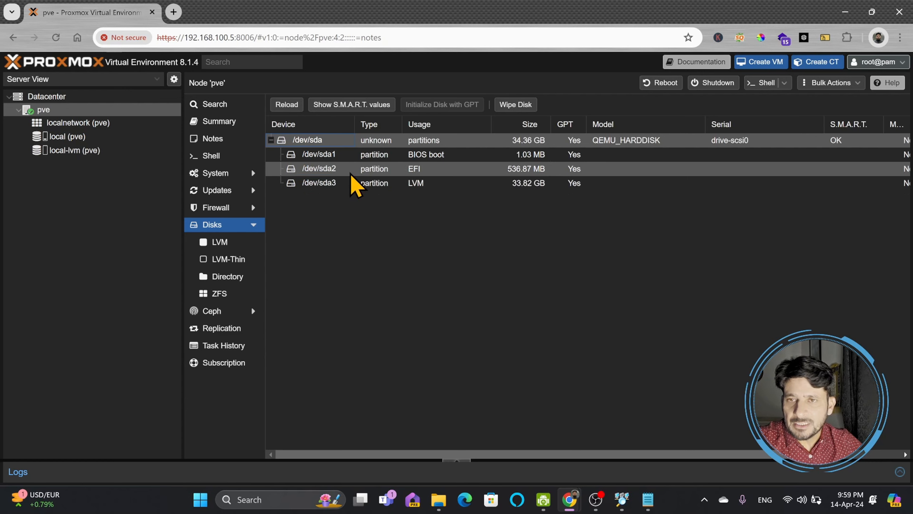
click(333, 170)
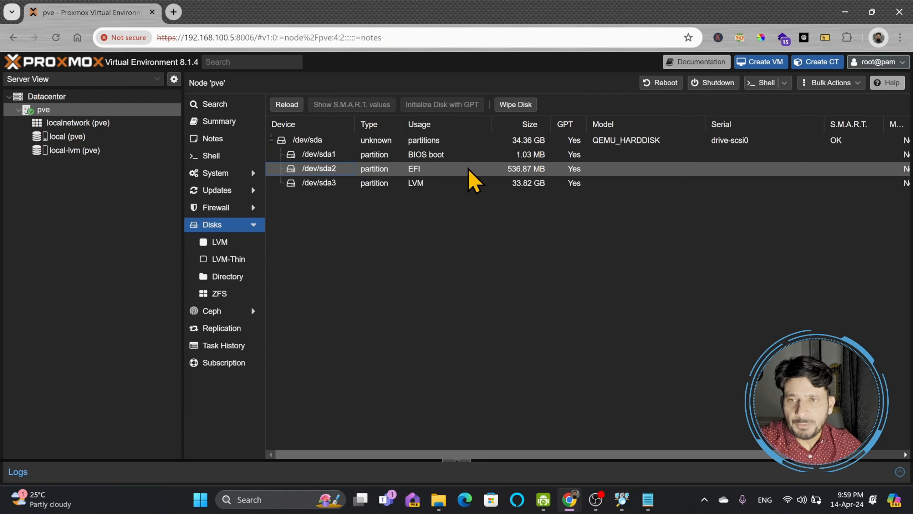
click(336, 183)
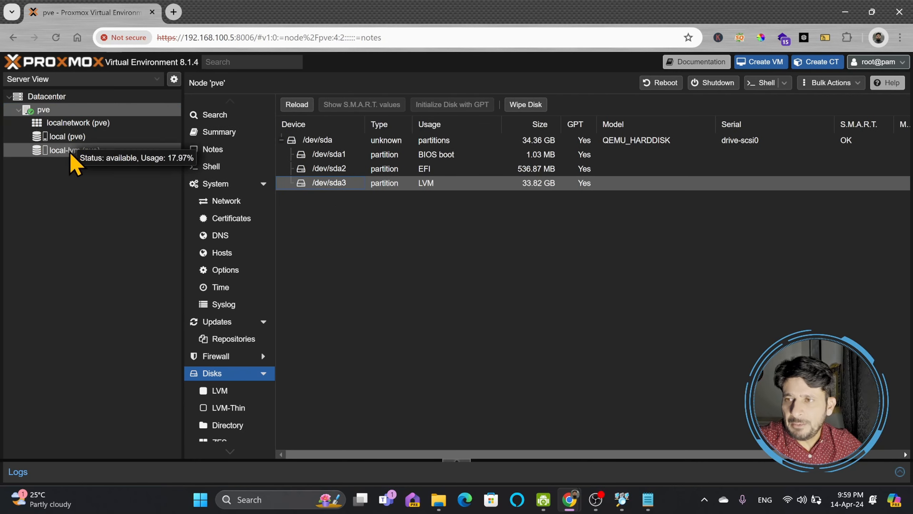
click(312, 140)
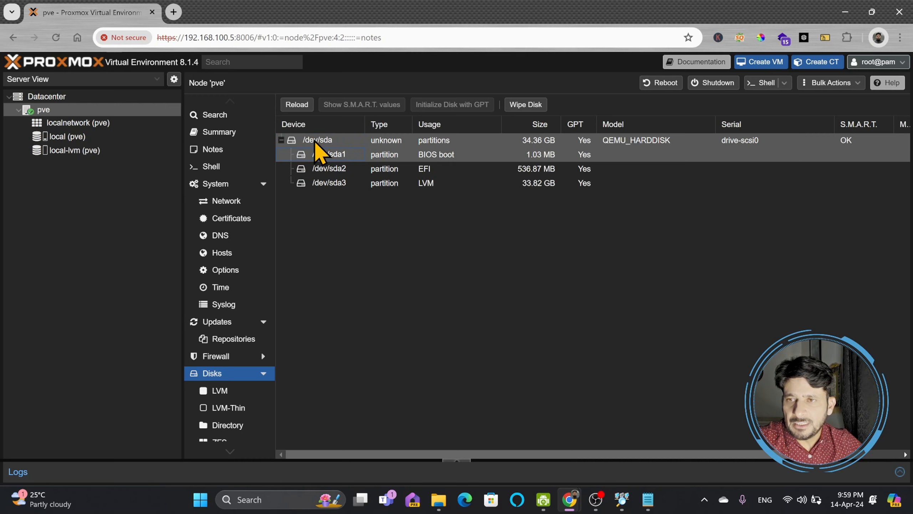
click(281, 140)
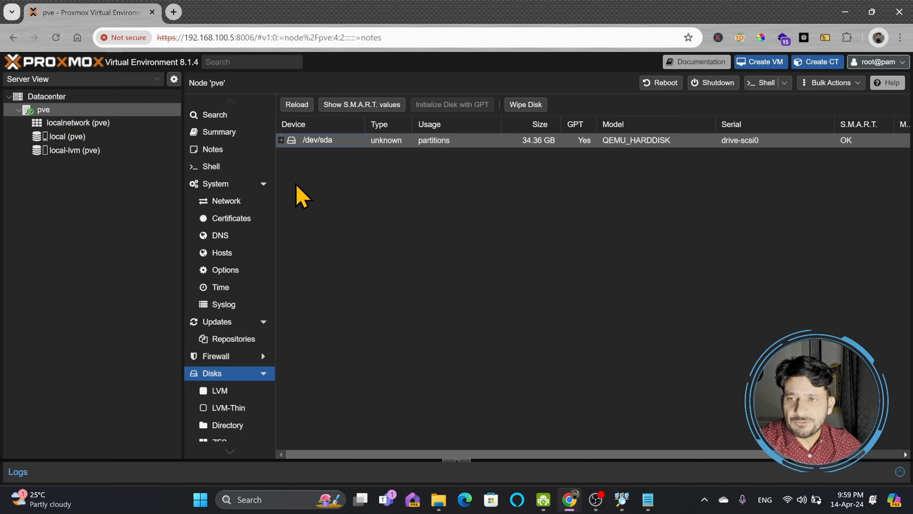
click(18, 111)
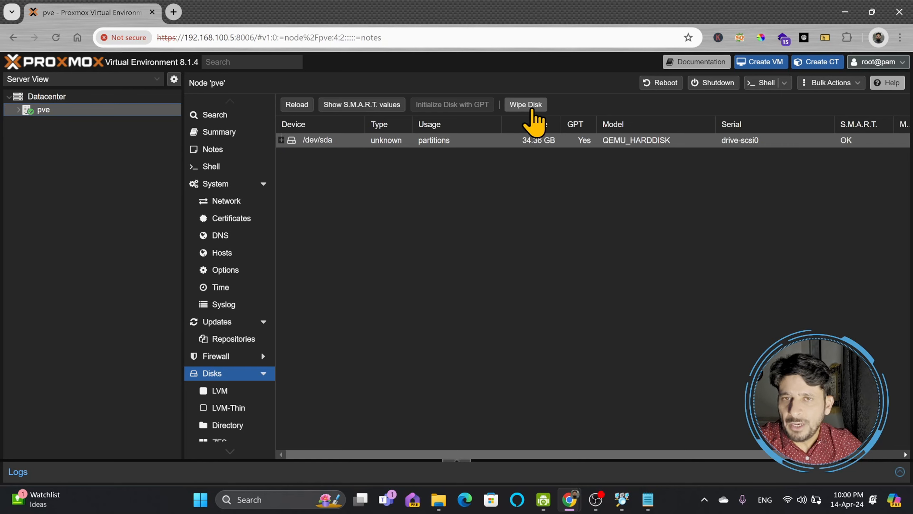
scroll(239, 393, down, 2)
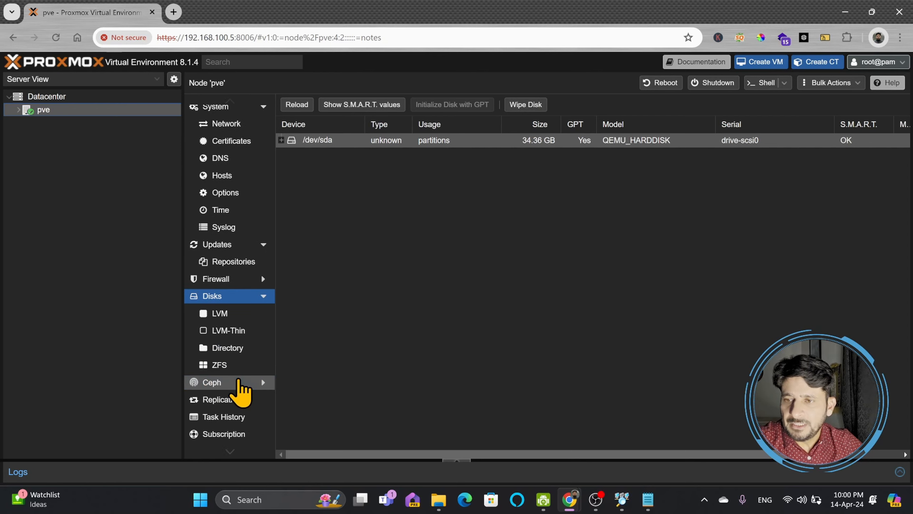
View the LVM volume group pve and its /dev/sda3 physical volume
click(236, 313)
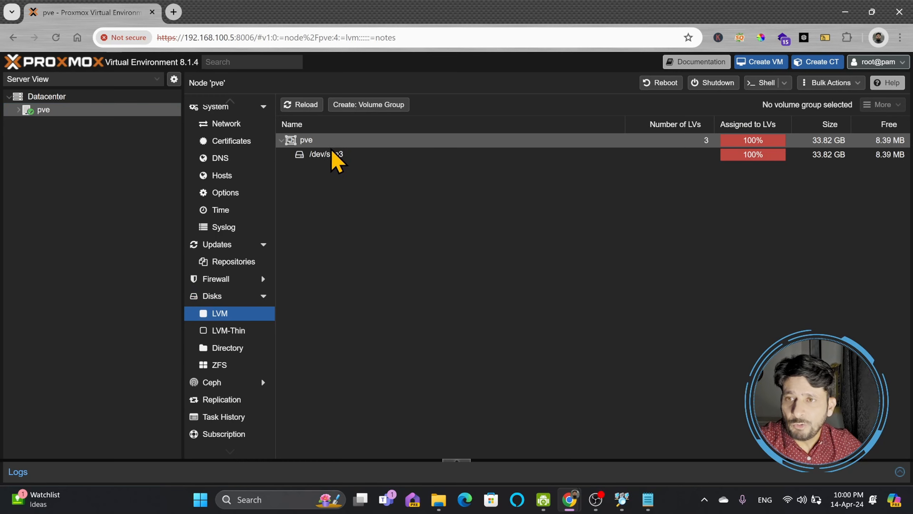
click(312, 142)
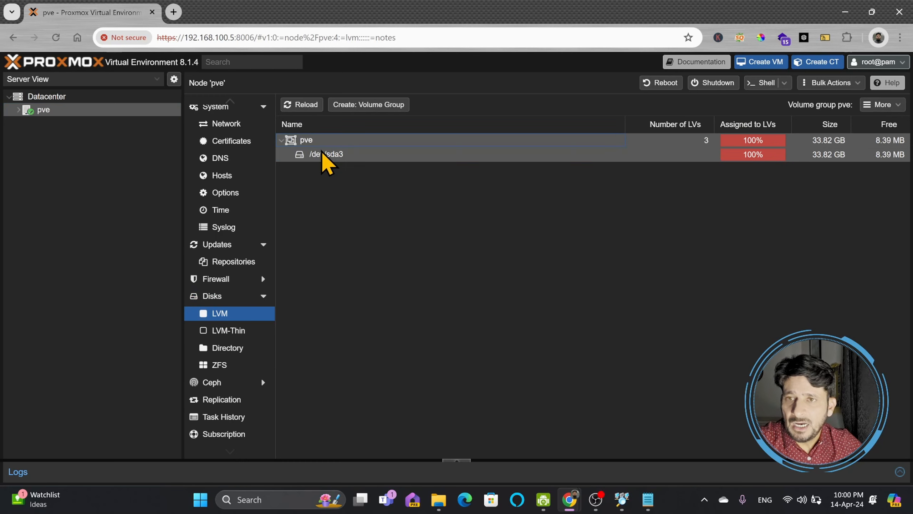
click(322, 154)
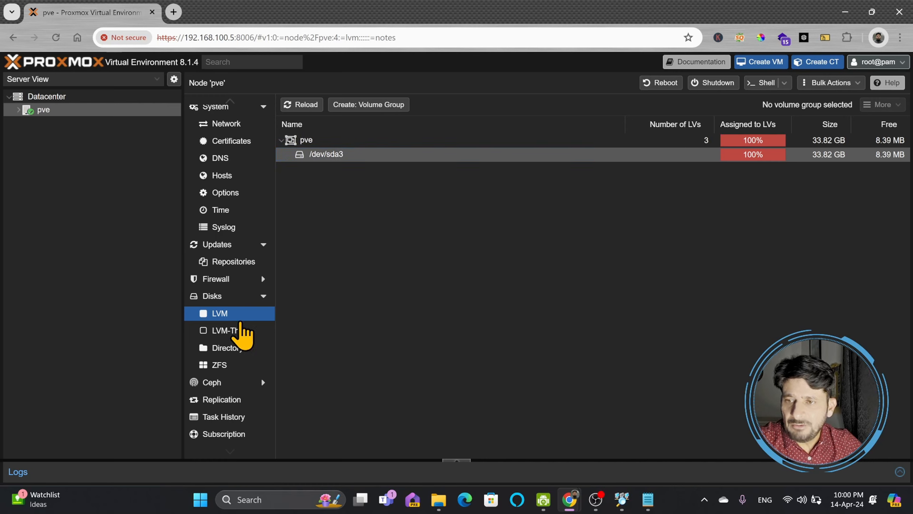
Show the 13.68 GB data thin pool, opening and cancelling the Create thin pool form twice
click(234, 328)
click(381, 143)
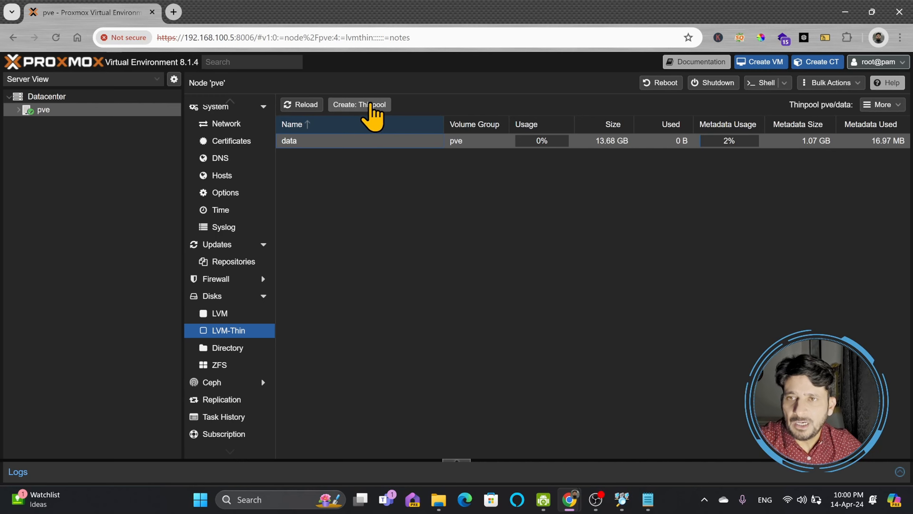
click(370, 108)
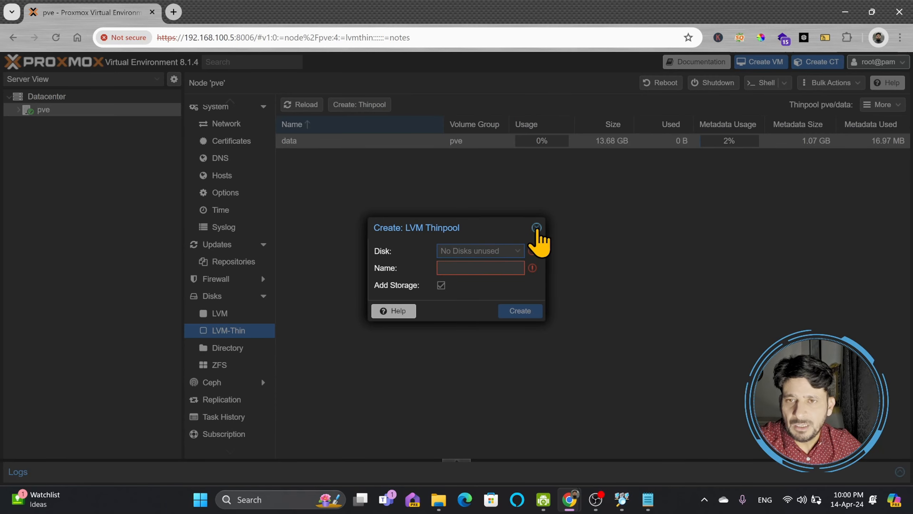
click(537, 227)
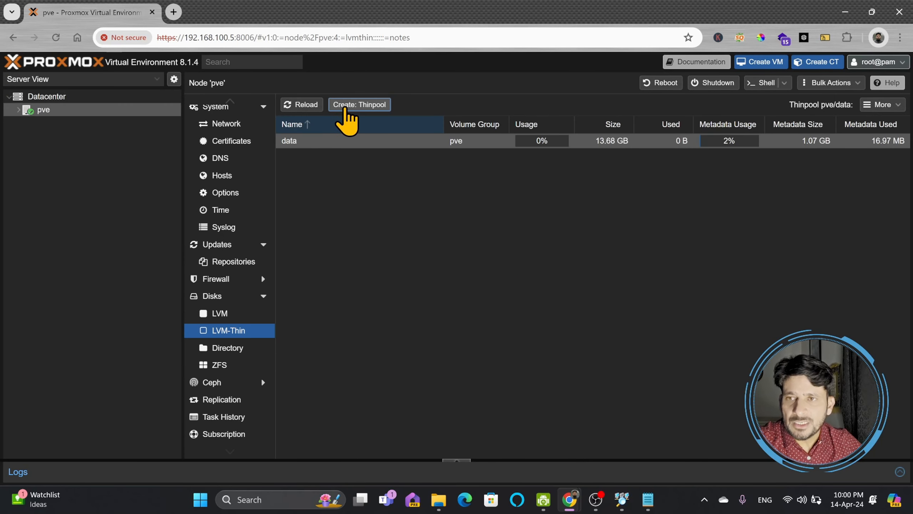
click(345, 108)
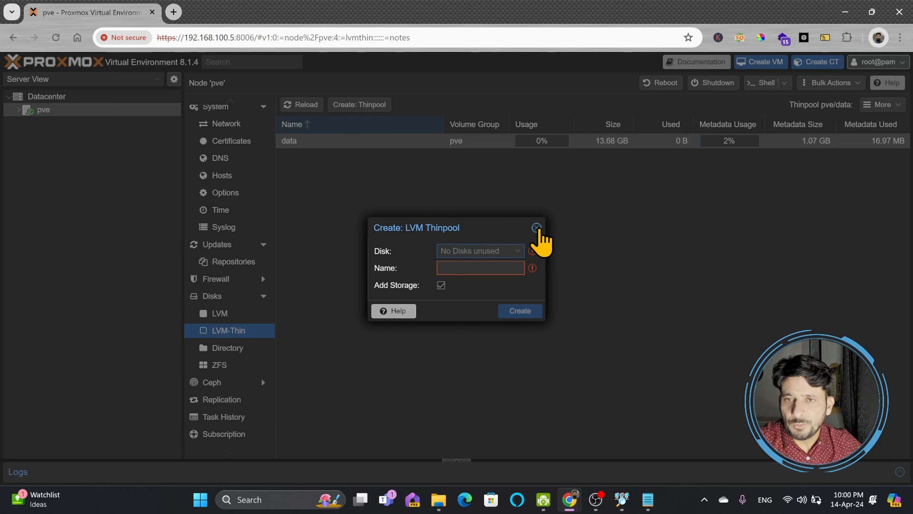
click(536, 228)
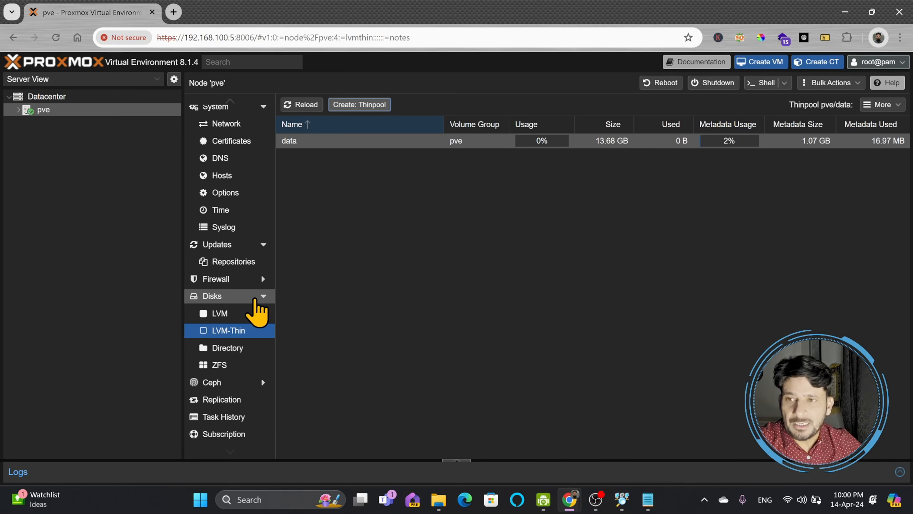
Look at Disks and the Ceph install prompt, then view Replication's two-node requirement notice
click(257, 306)
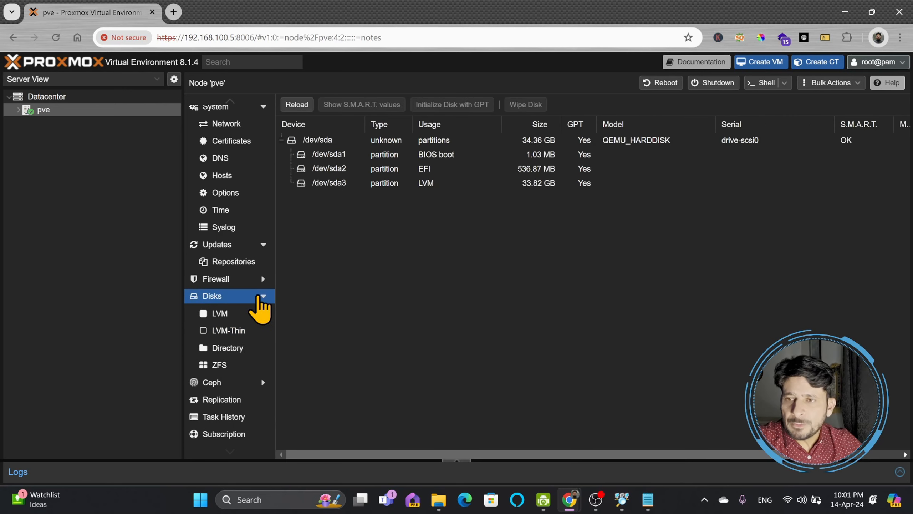
click(261, 299)
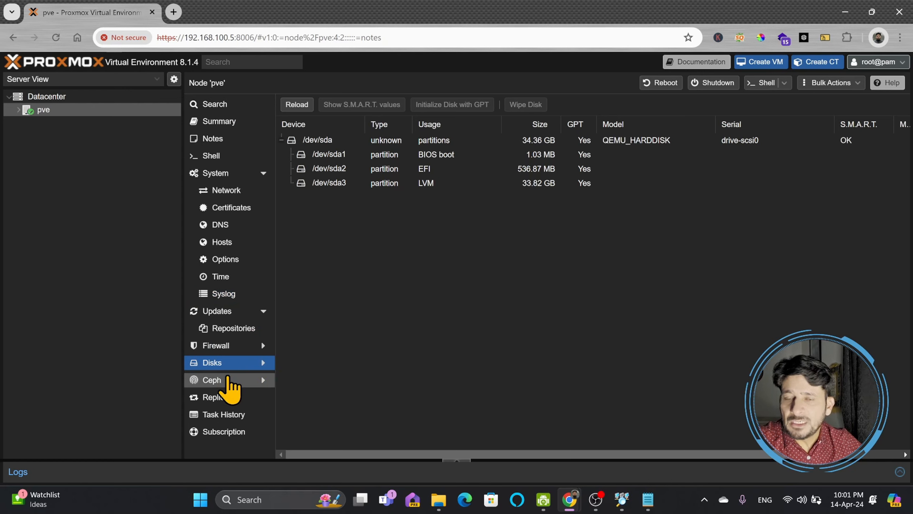
click(228, 380)
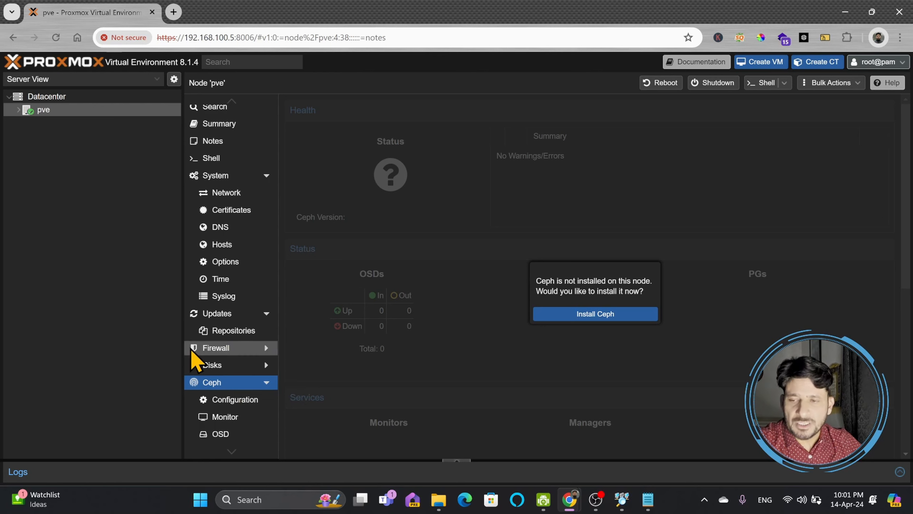
scroll(213, 374, down, 3)
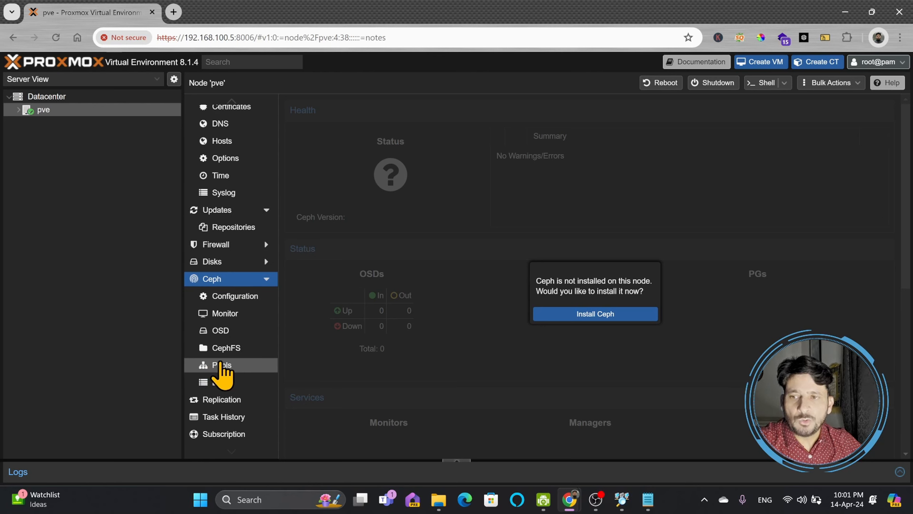
click(266, 279)
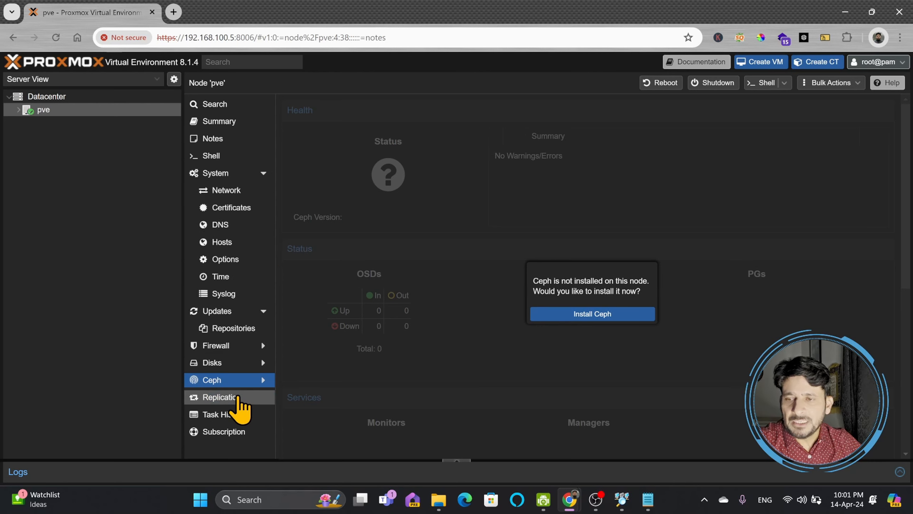
click(240, 407)
drag(531, 276, 648, 278)
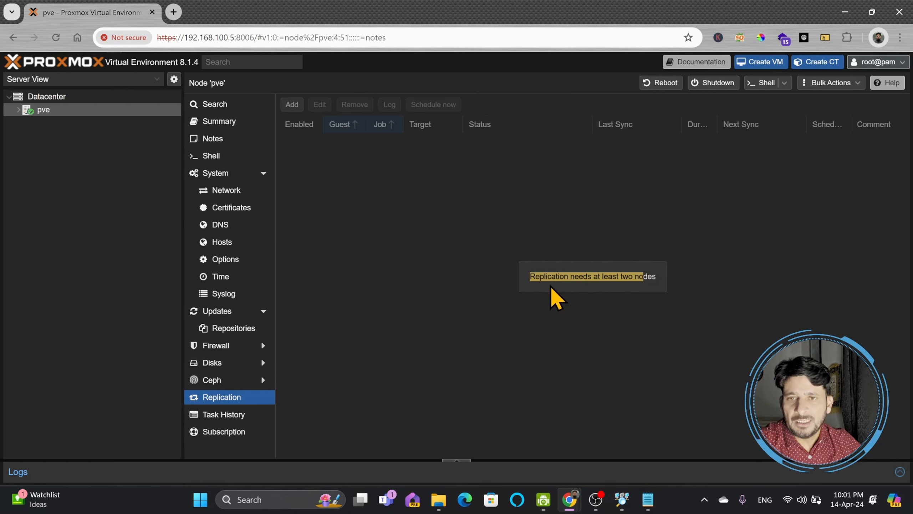
Show node pve's Task History, then its Subscription page reporting status notfound
click(222, 416)
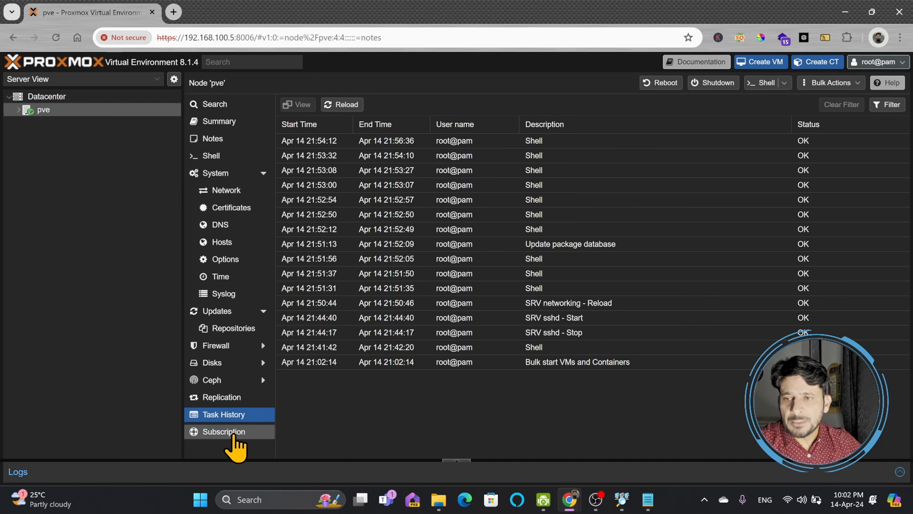
click(233, 434)
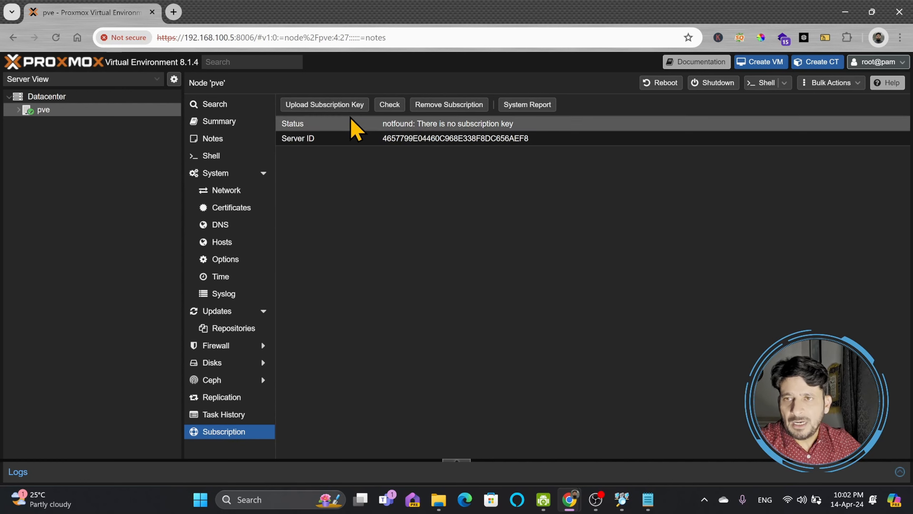
Cancel the Upload Subscription Key dialog and re-check the subscription, still notfound
click(346, 107)
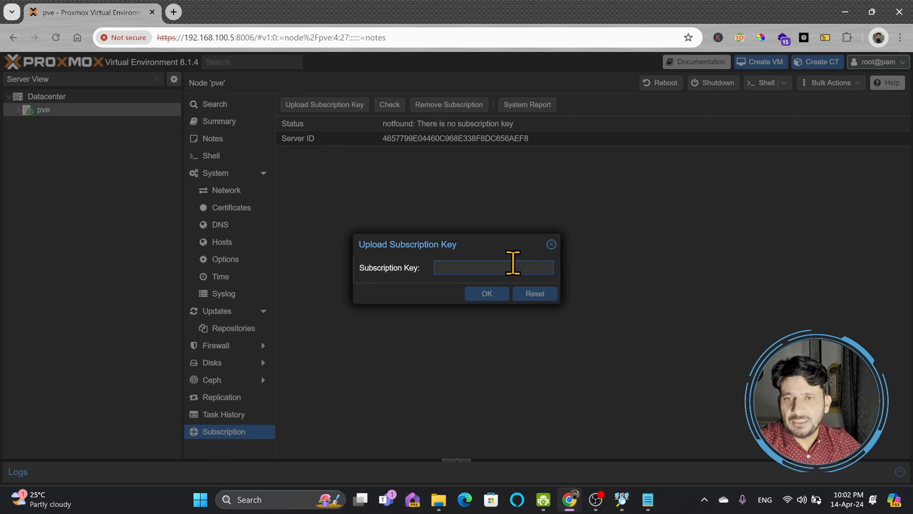
click(551, 245)
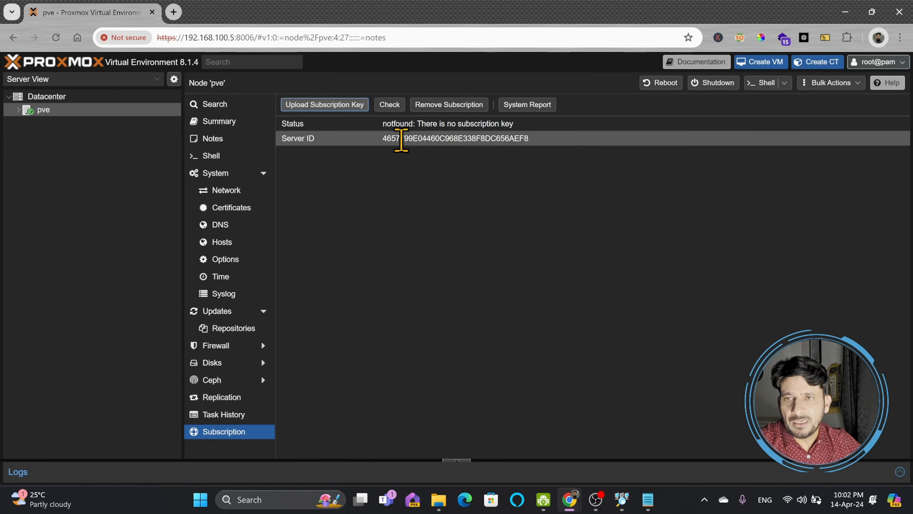
click(298, 124)
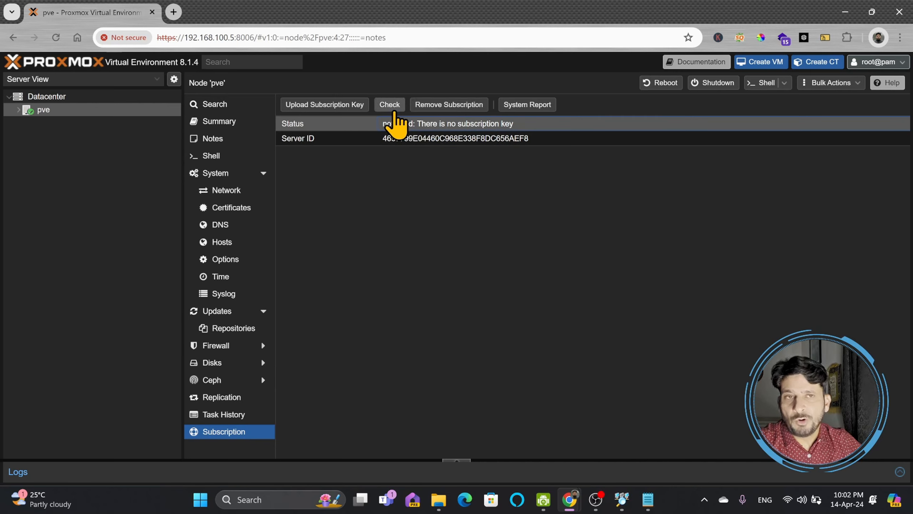
click(391, 107)
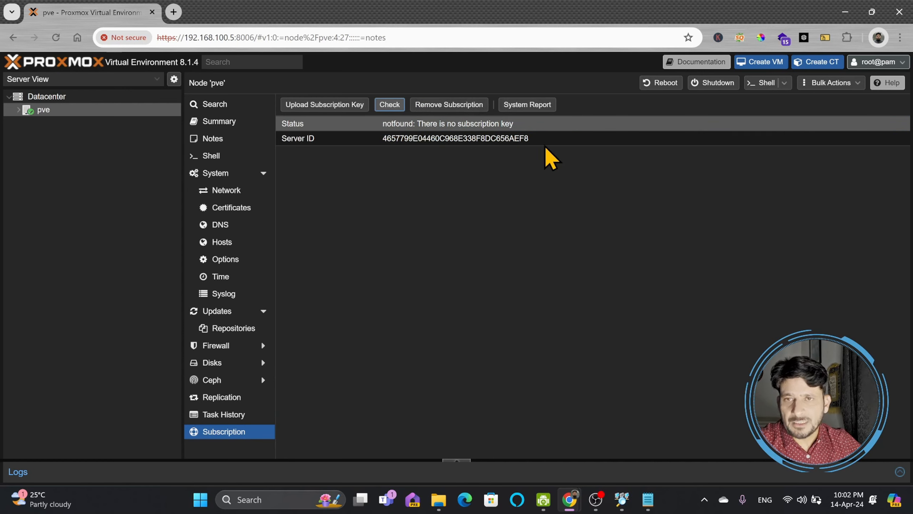
Generate the pve node's system report past the subscription warning, download it as text, and close it
click(527, 105)
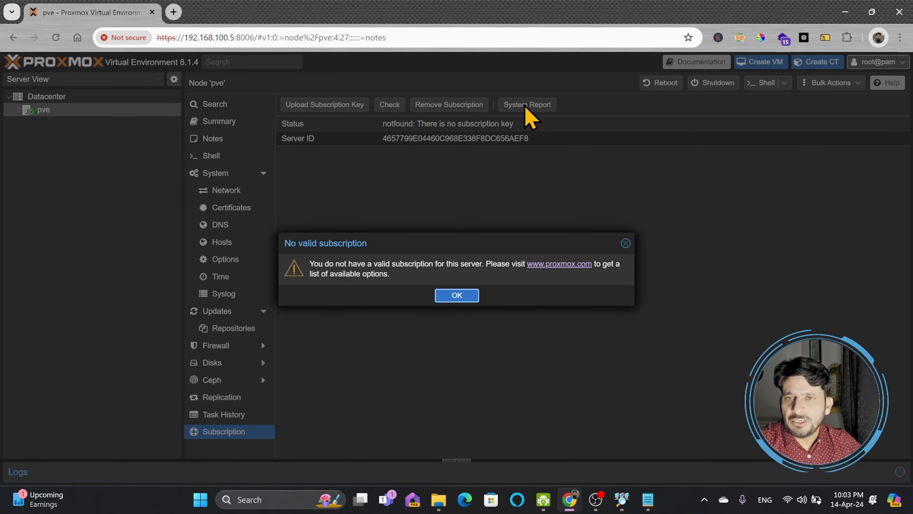
click(457, 296)
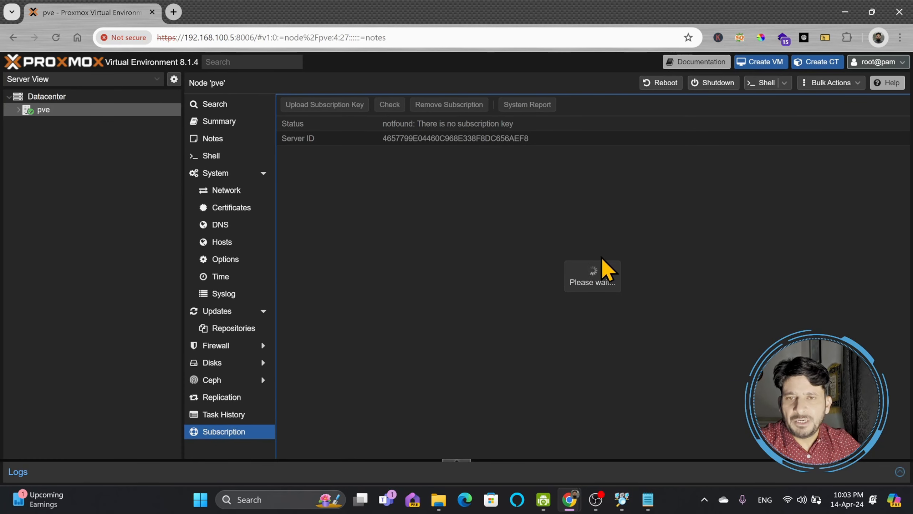
drag(754, 129, 744, 428)
click(736, 437)
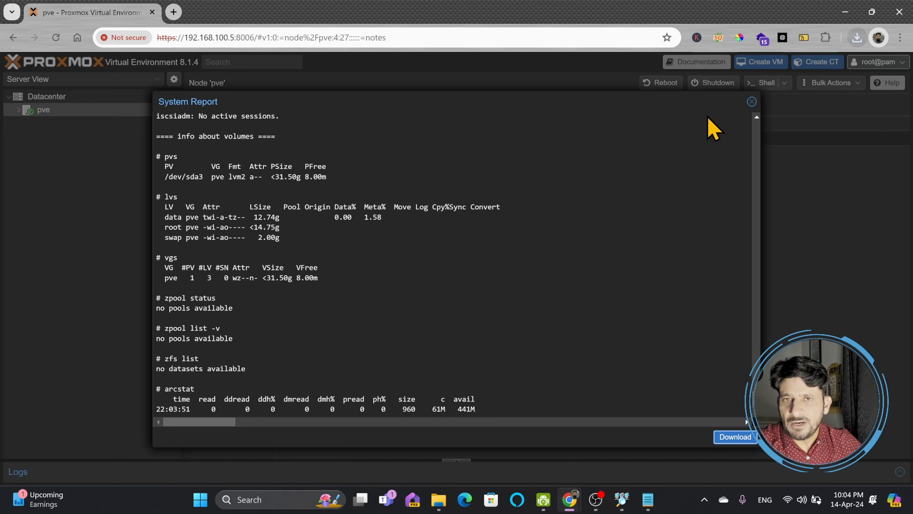
click(751, 102)
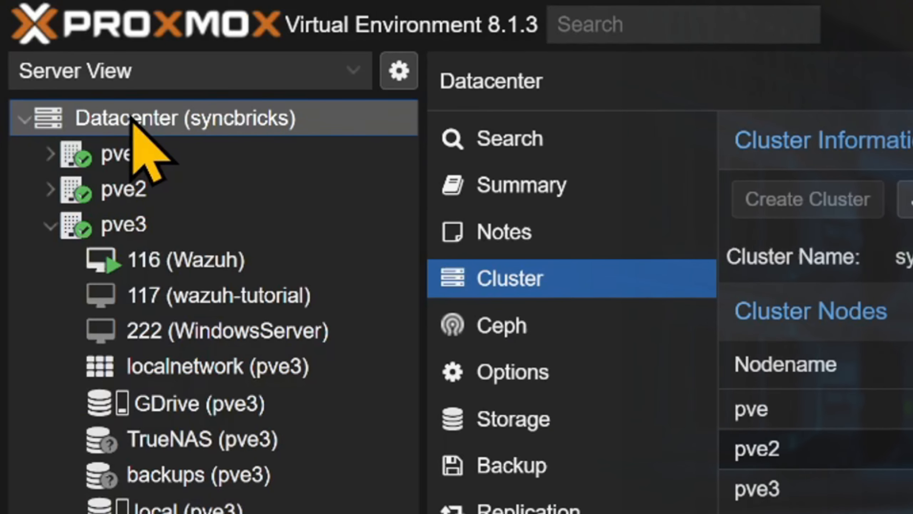
Select the syncbricks Datacenter in the Server View tree to show its note 'This is the data center'
click(131, 129)
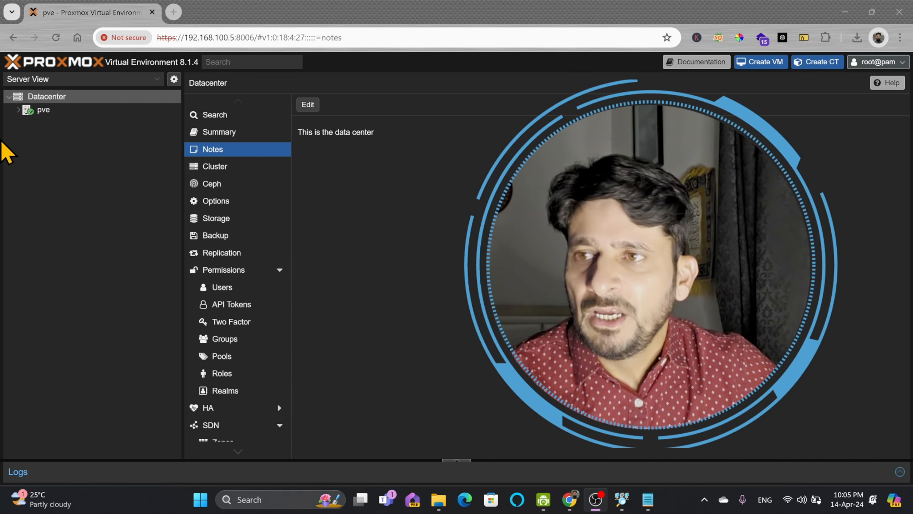
Look at the Datacenter resource search, then return to the Datacenter Summary
click(54, 102)
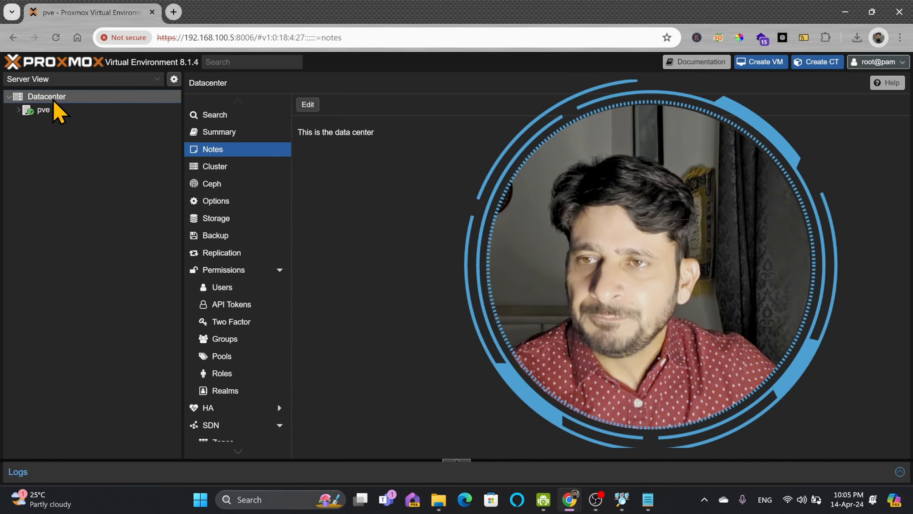
click(220, 132)
click(223, 115)
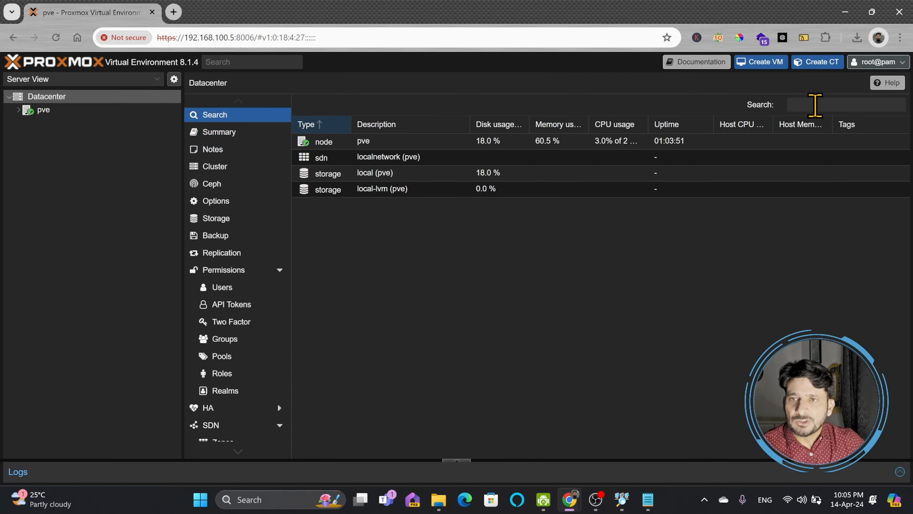
click(815, 105)
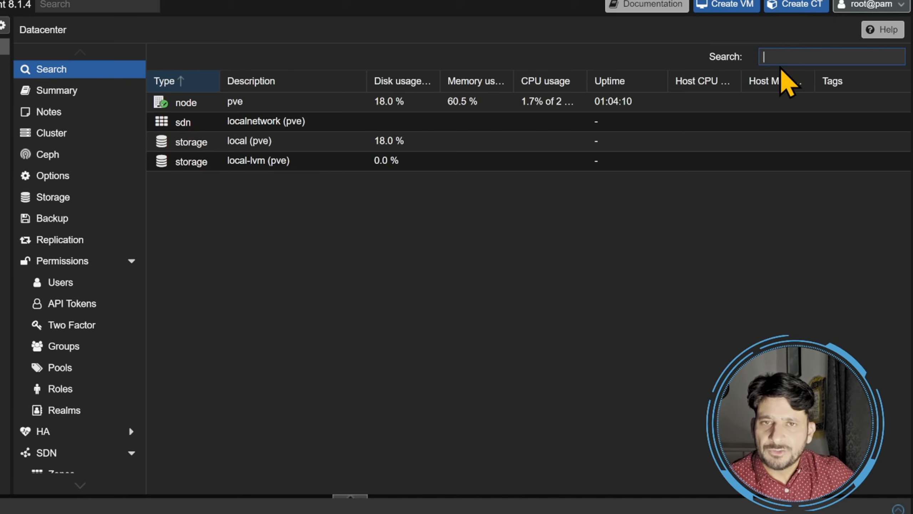
click(54, 98)
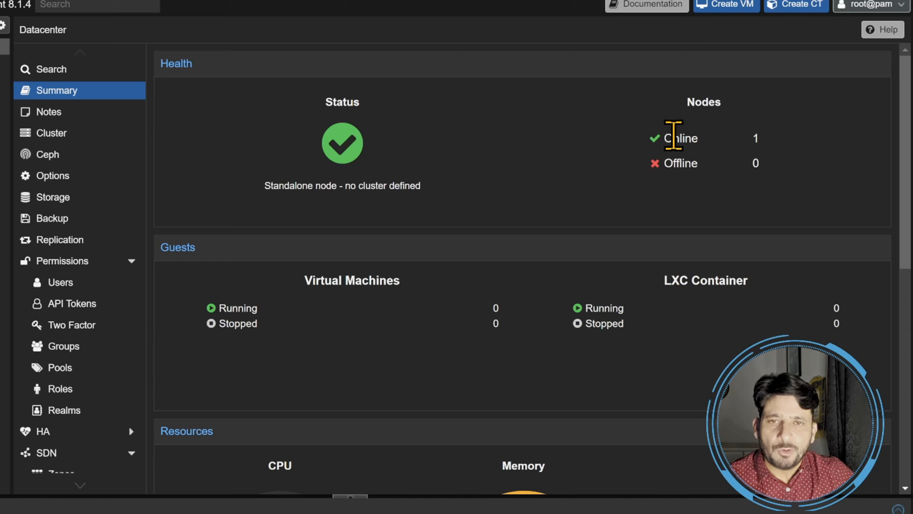
Review the summary: one node online, none offline, no guests, 61% memory, no subscription
triple_click(672, 138)
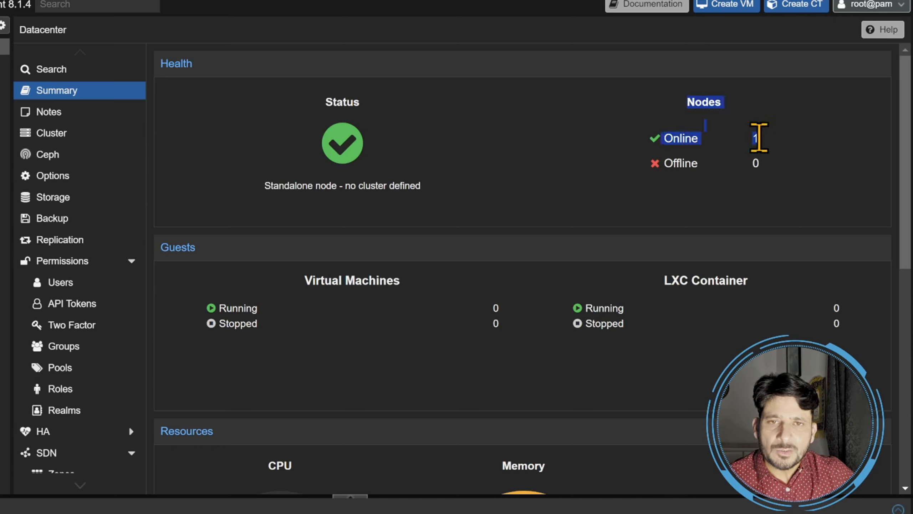
click(759, 137)
drag(684, 160, 784, 161)
click(329, 338)
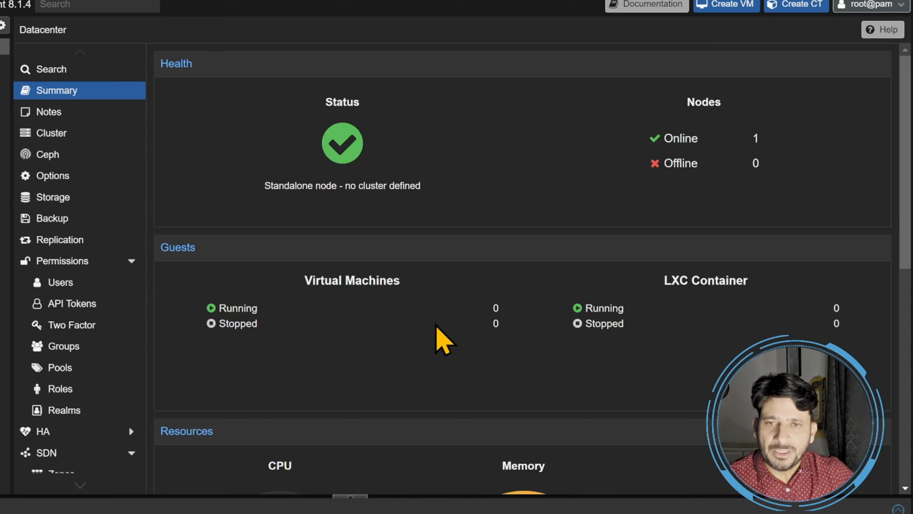
drag(655, 275, 771, 275)
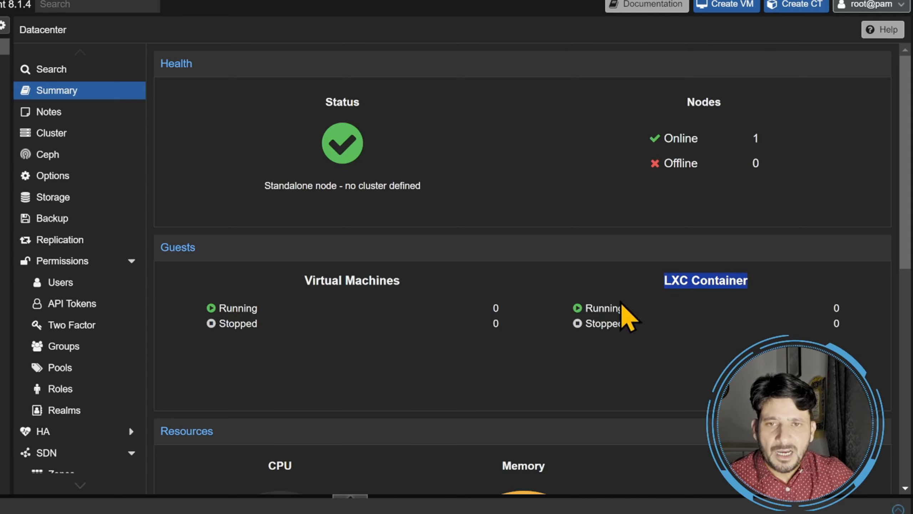
scroll(783, 230, down, 8)
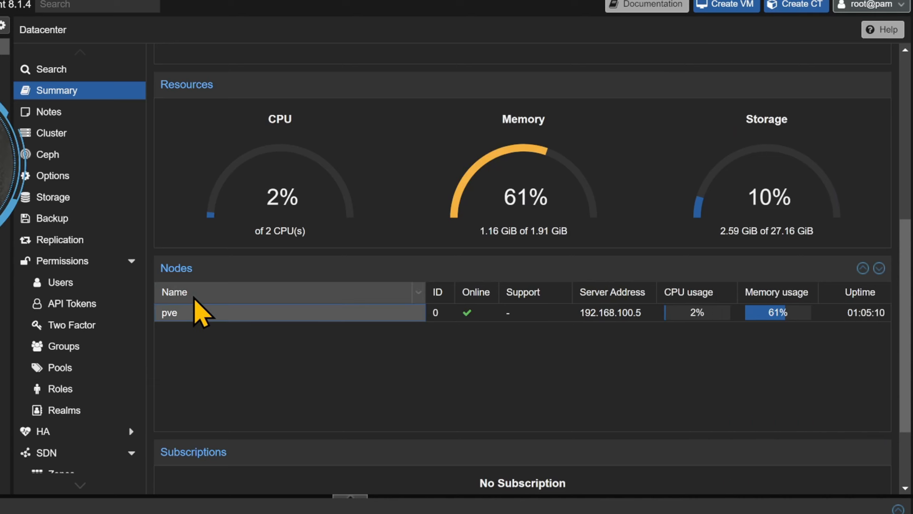
scroll(434, 306, down, 2)
scroll(434, 302, down, 1)
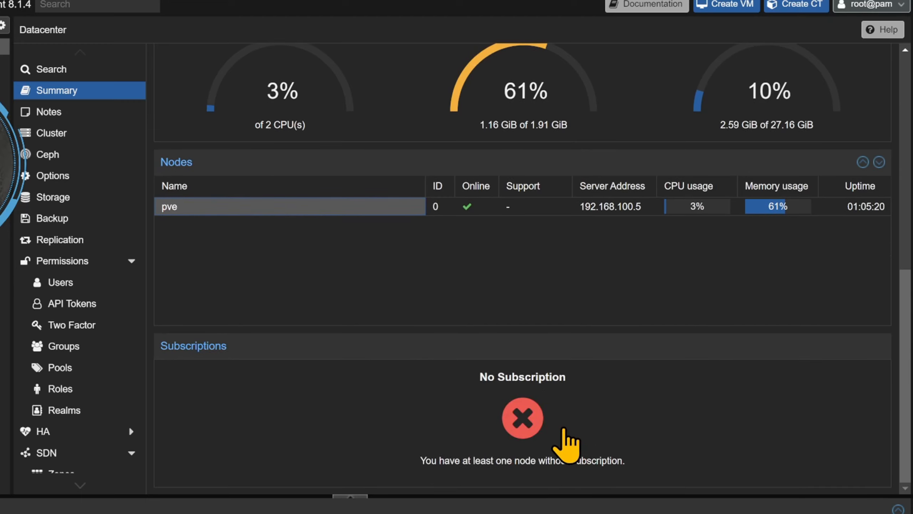
scroll(365, 187, up, 2)
scroll(371, 174, up, 5)
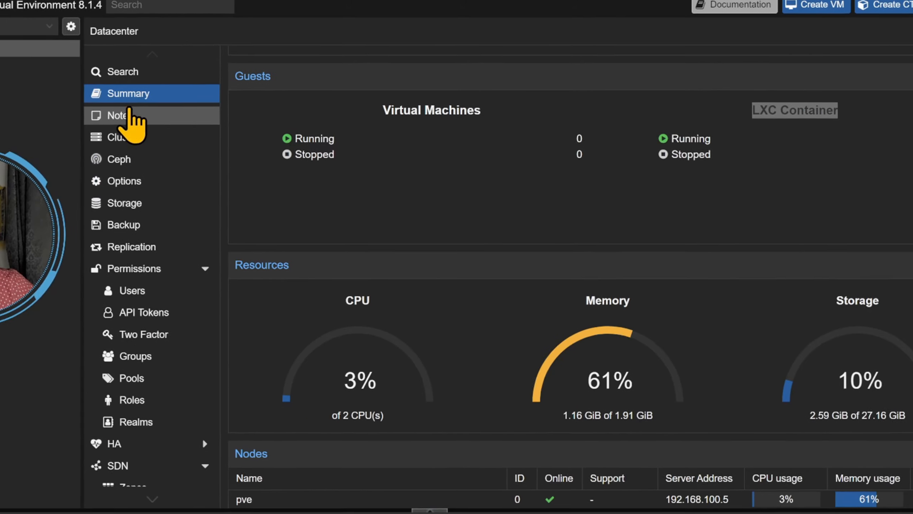
Open the Datacenter notes editor and close it without changes
click(123, 115)
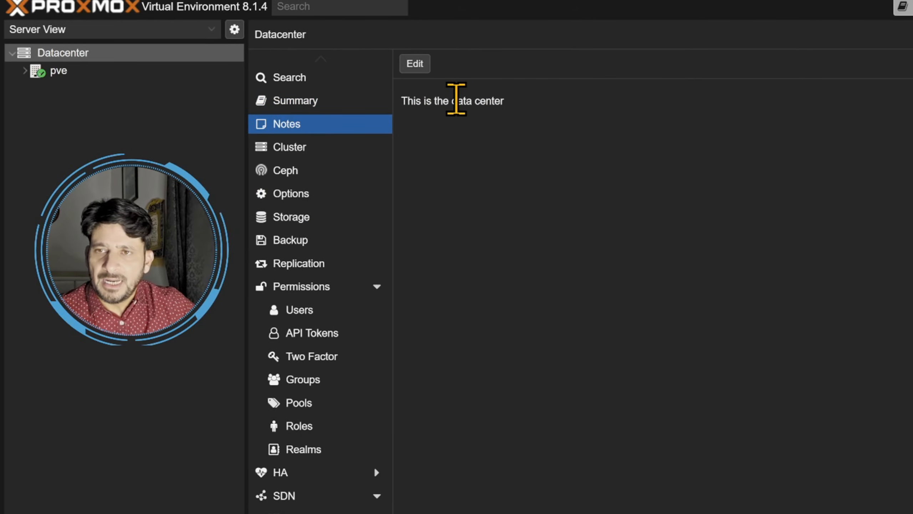
double_click(523, 99)
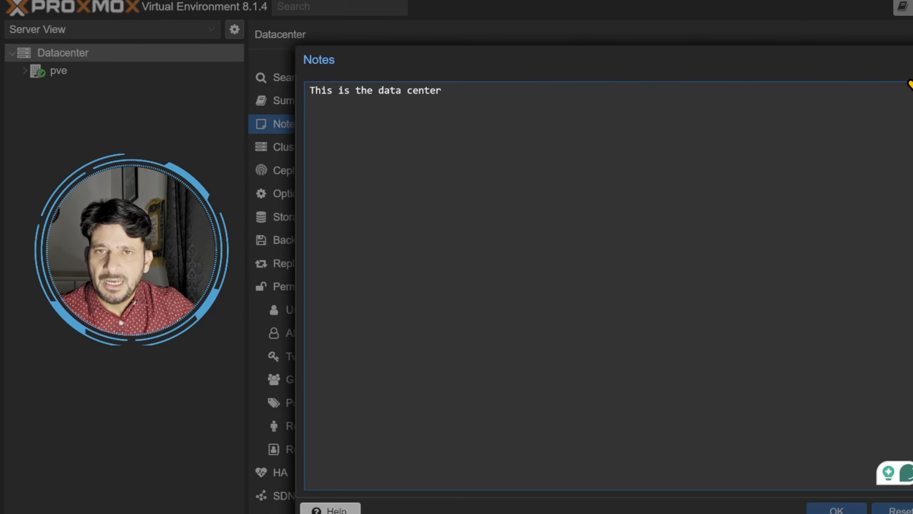
click(910, 62)
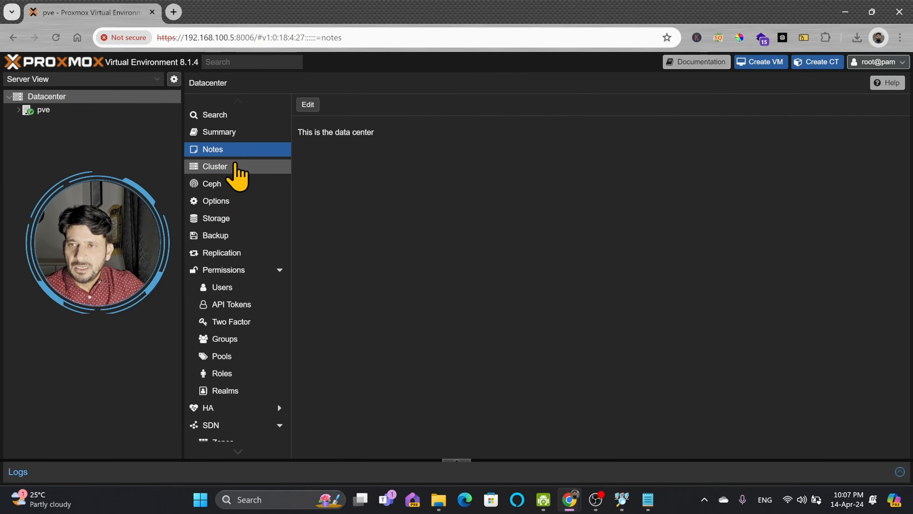
View the Datacenter Cluster, Ceph and Options pages
click(235, 166)
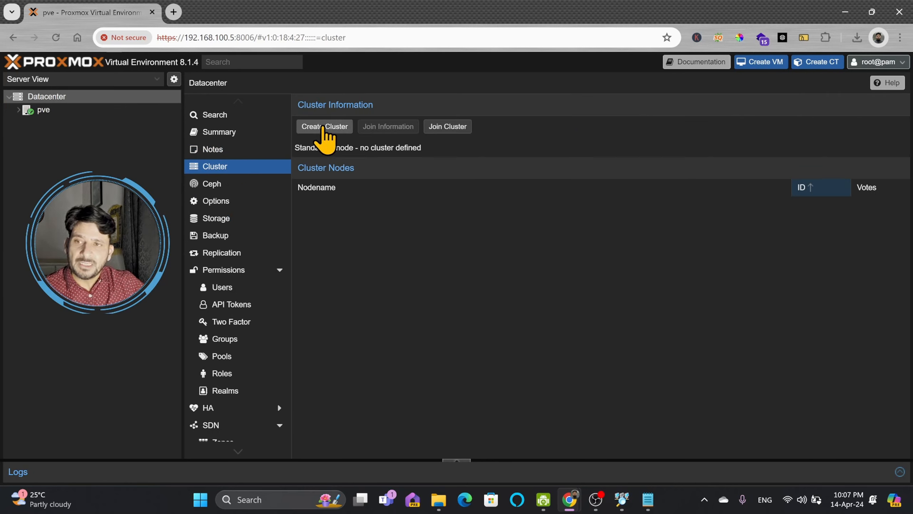
click(239, 185)
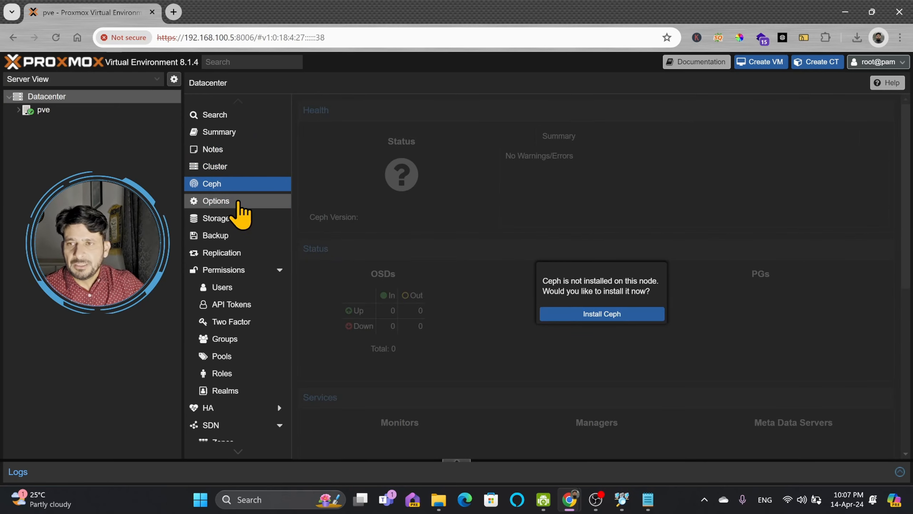
click(241, 201)
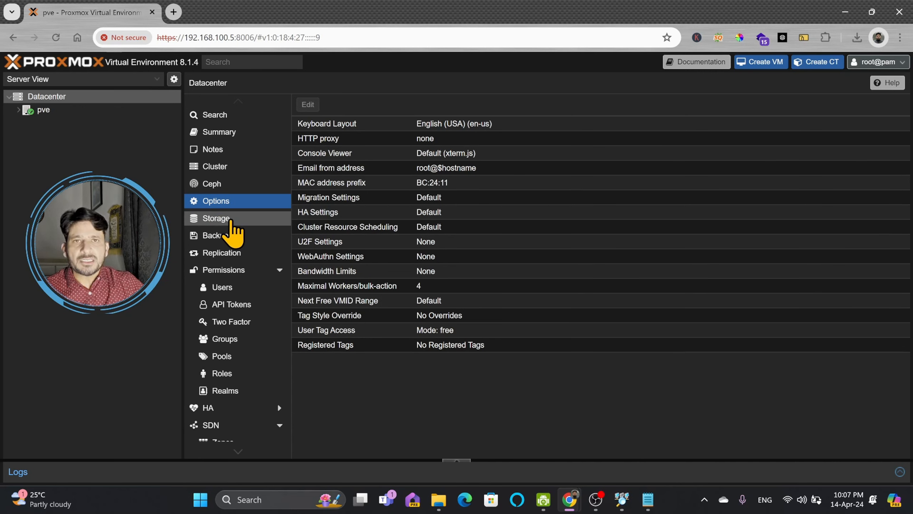
Check the pve node's subscription status, then bring up the Datacenter Storage list
click(44, 112)
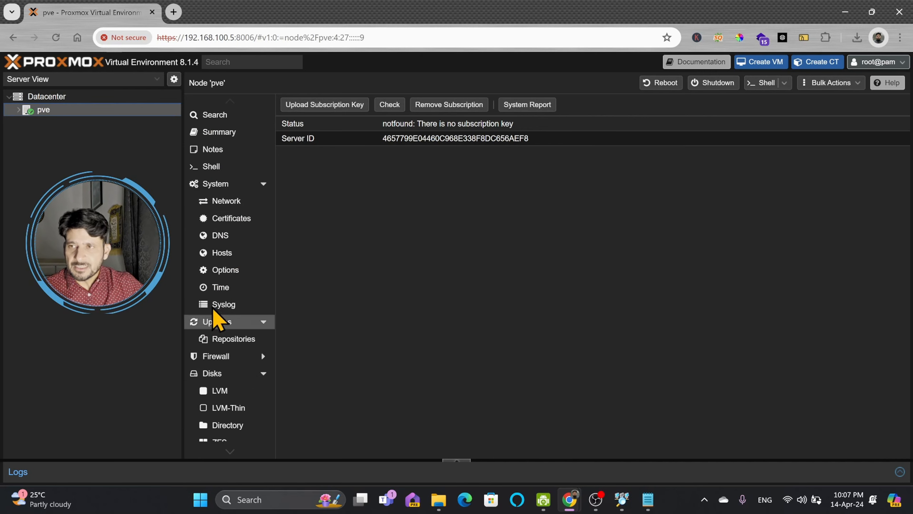
click(16, 97)
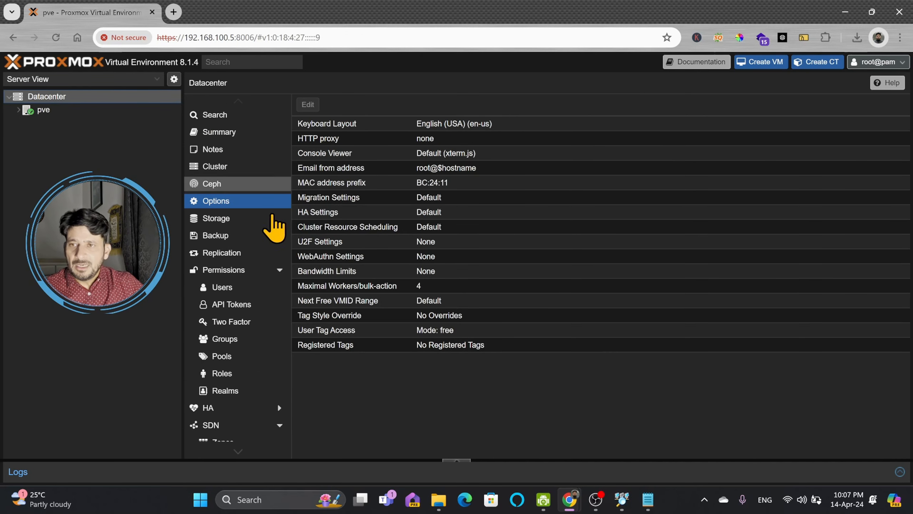
click(227, 219)
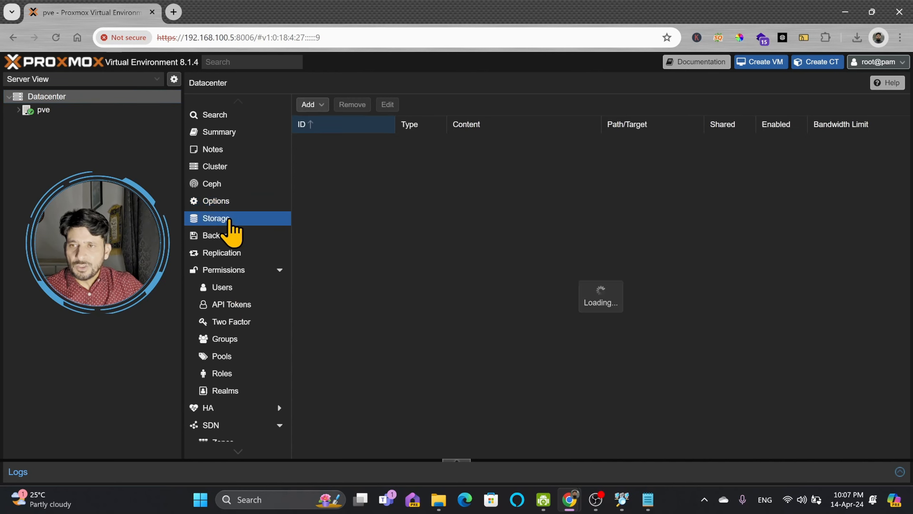
Expand and collapse the pve node, then open the 'local' directory storage settings showing /var/lib/vz
click(18, 110)
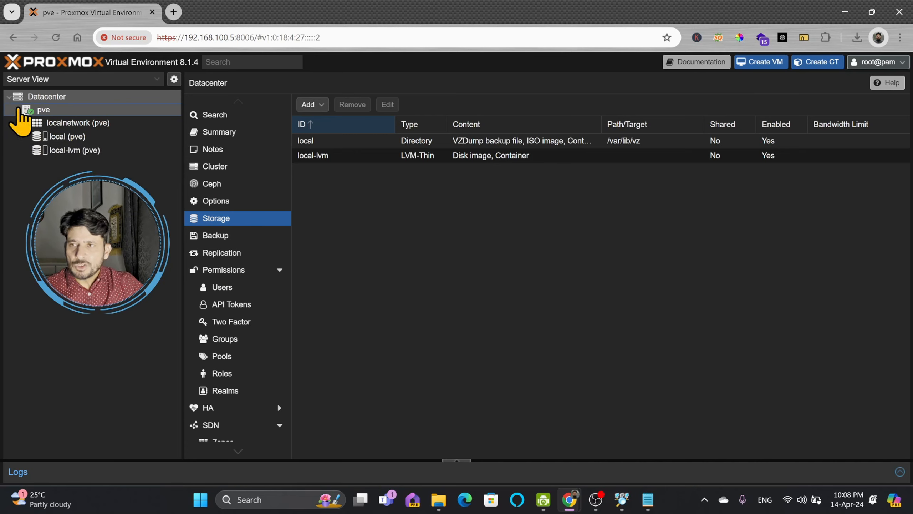
click(18, 110)
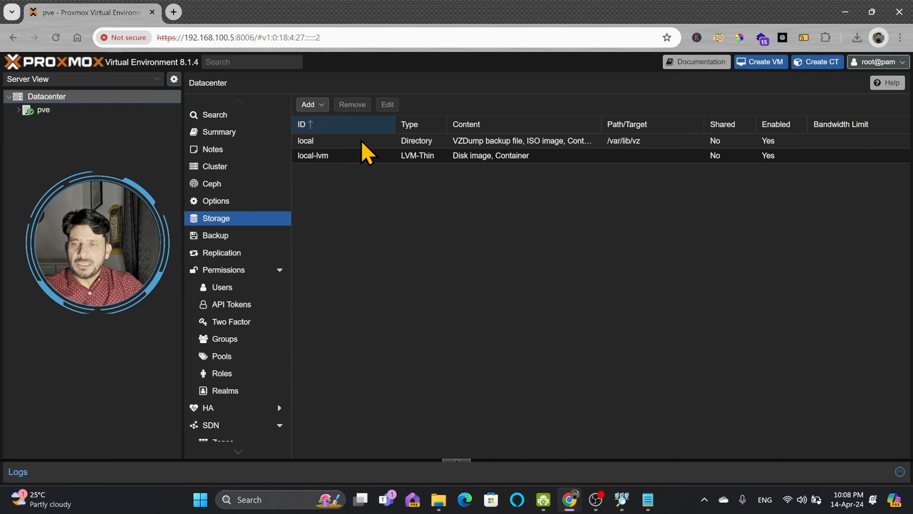
double_click(372, 144)
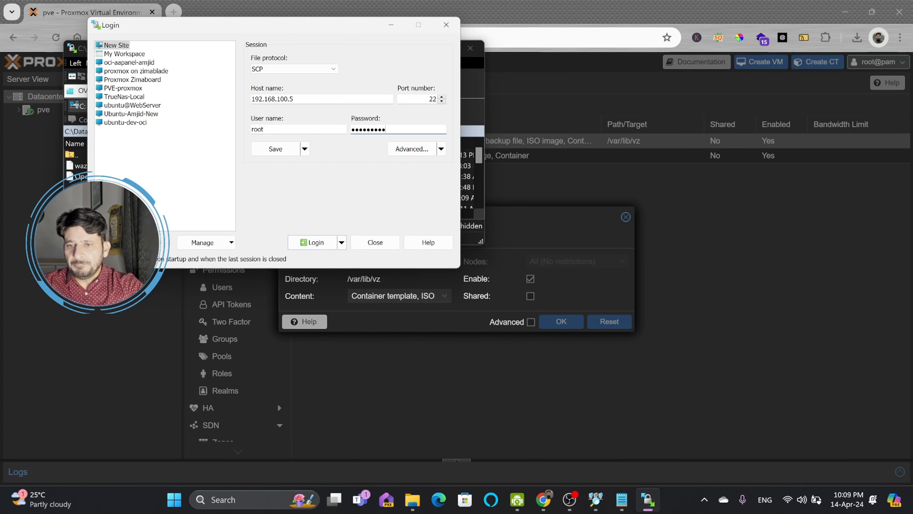
Log in to 192.168.100.5 in WinSCP and browse to /var/lib/vz with its dump, images and template folders
key(Return)
click(442, 46)
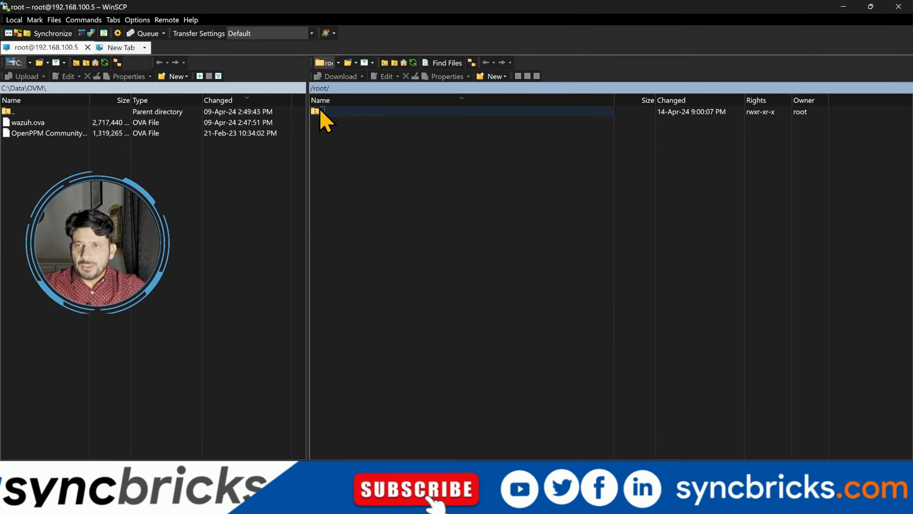
double_click(320, 112)
double_click(324, 325)
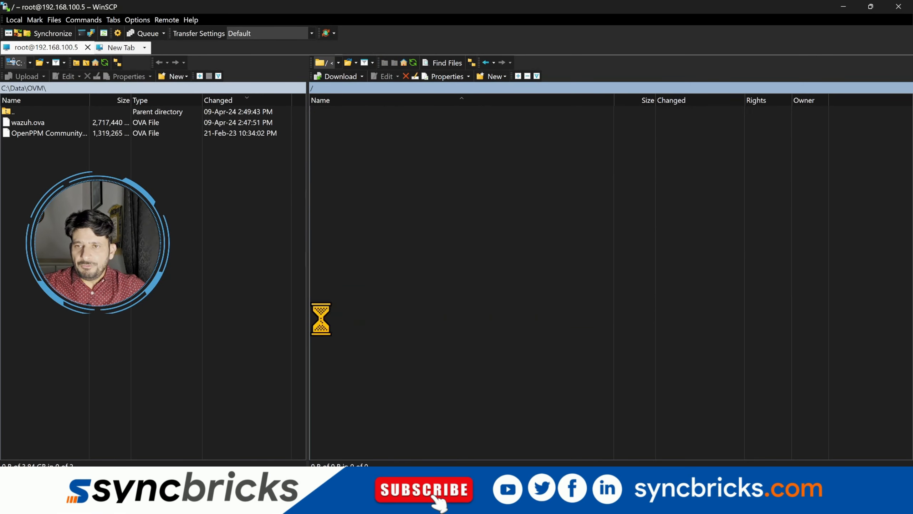
double_click(324, 142)
scroll(367, 259, down, 3)
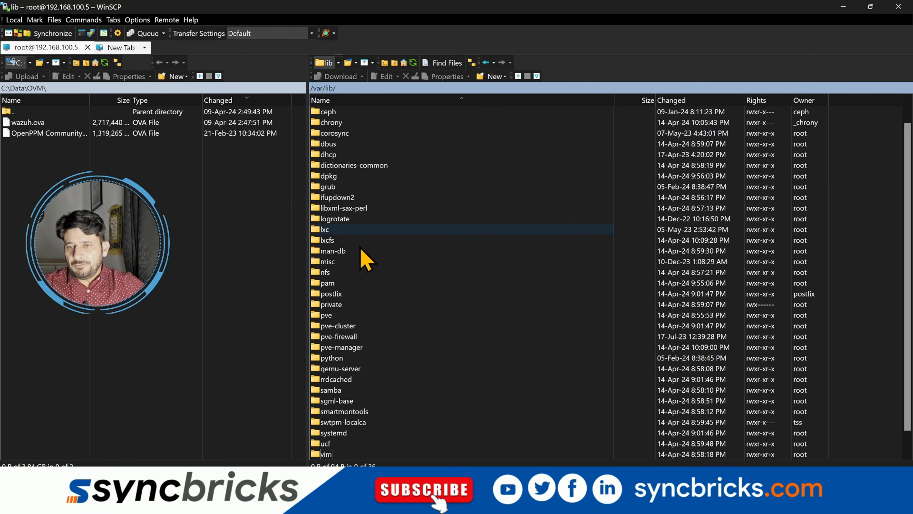
double_click(326, 455)
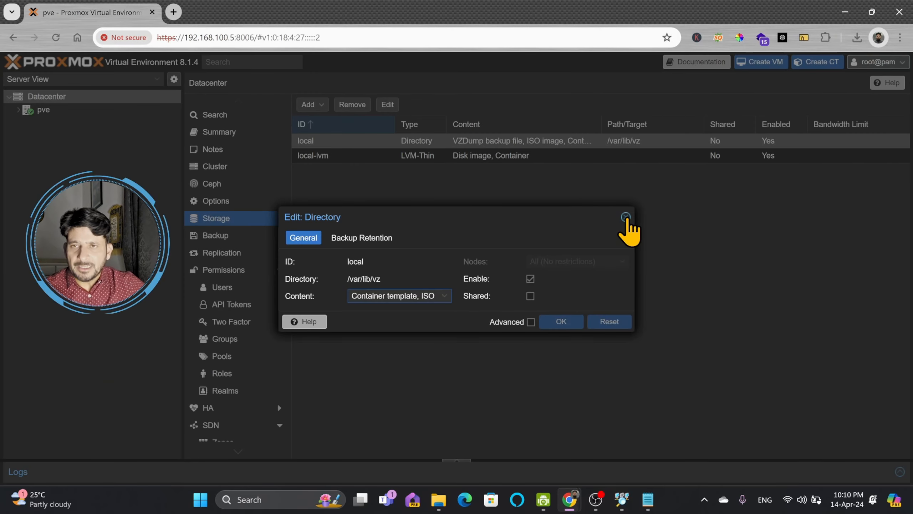
Close the directory settings, list the addable storage types, and inspect the local-lvm LVM-Thin settings
click(625, 217)
click(325, 104)
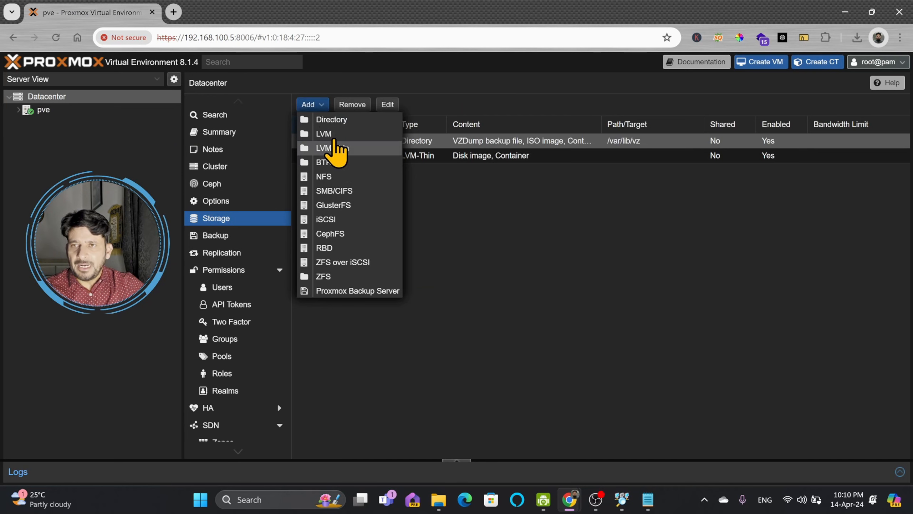
click(520, 290)
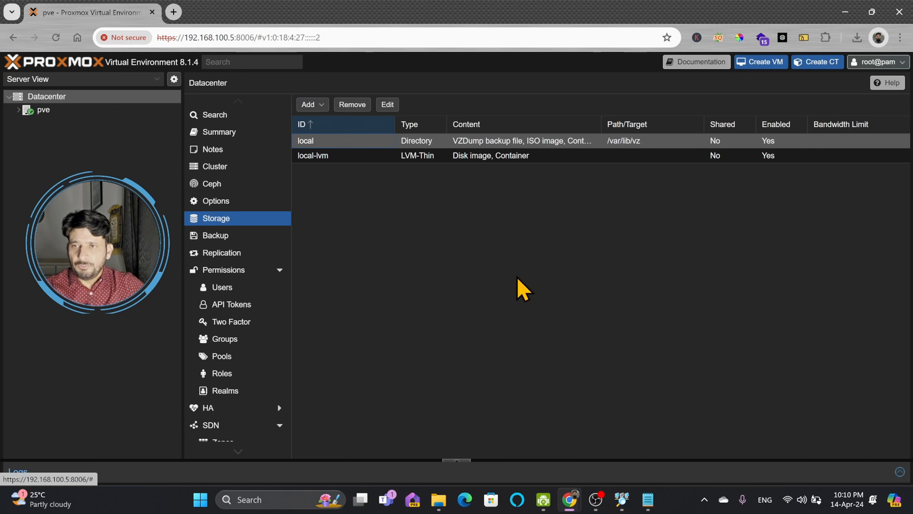
double_click(361, 161)
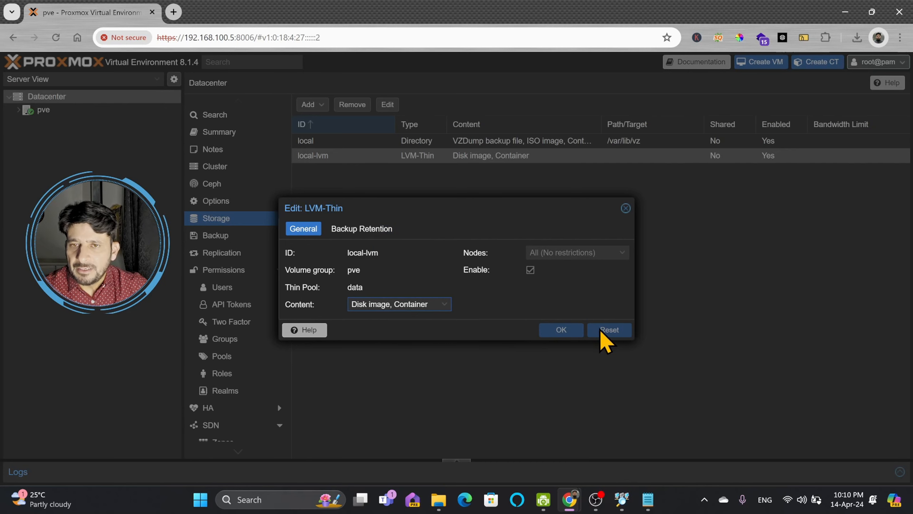
click(626, 209)
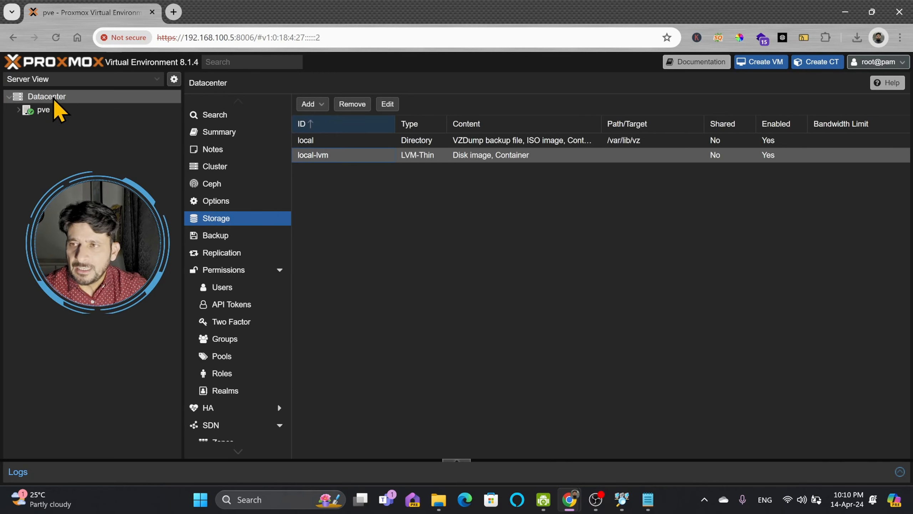
Revisit the pve node and the Add storage types, then show the empty Datacenter Backup jobs list
click(36, 110)
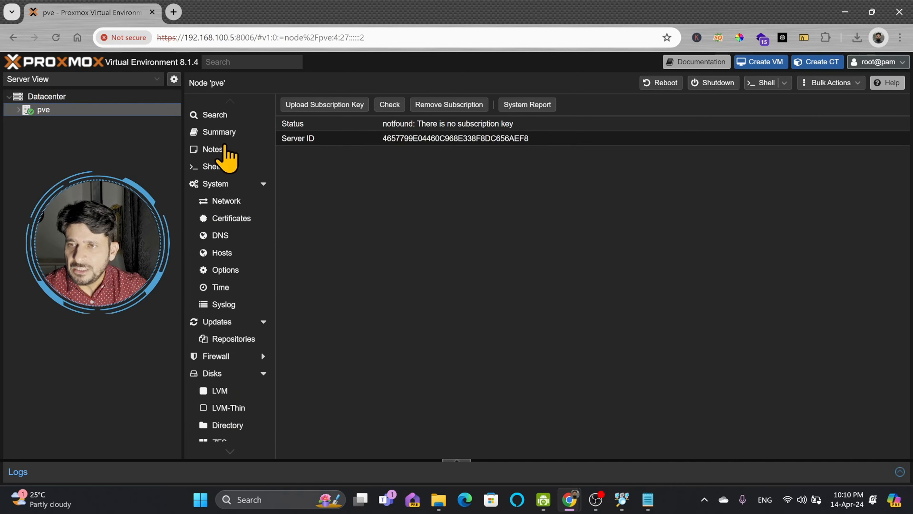
click(50, 98)
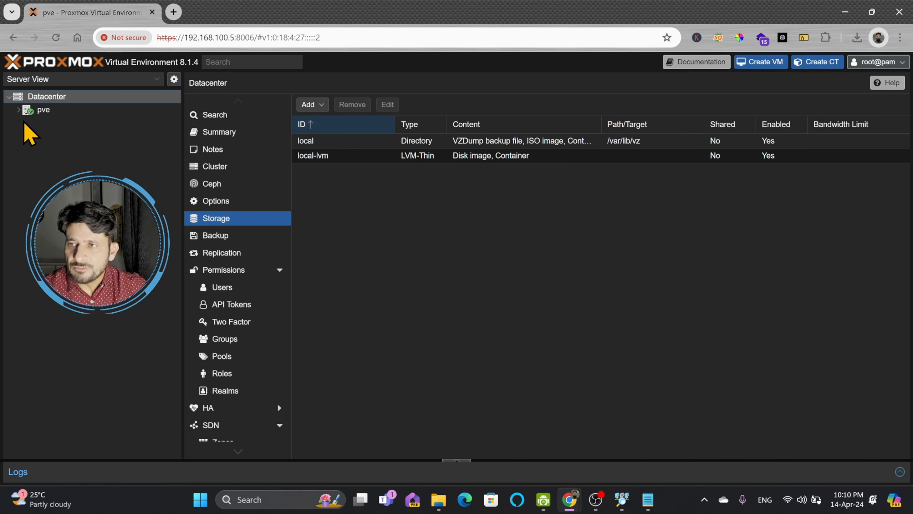
click(18, 110)
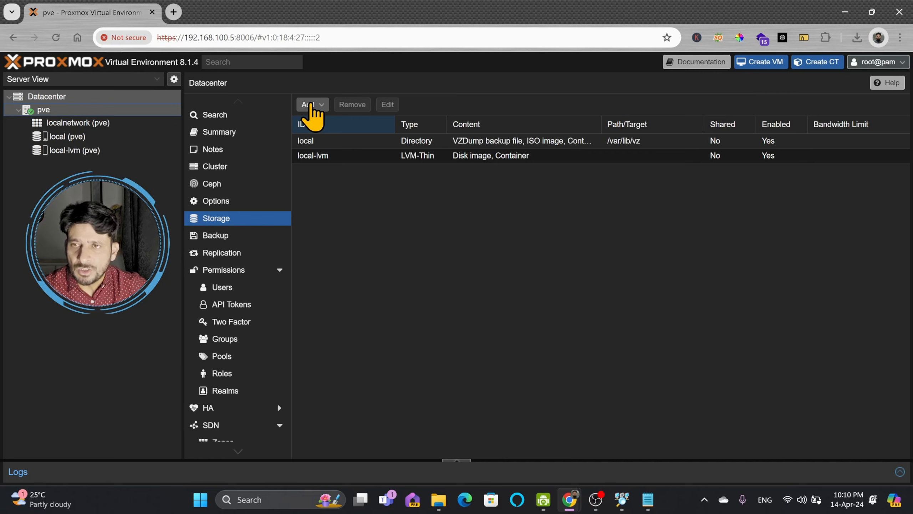
click(310, 105)
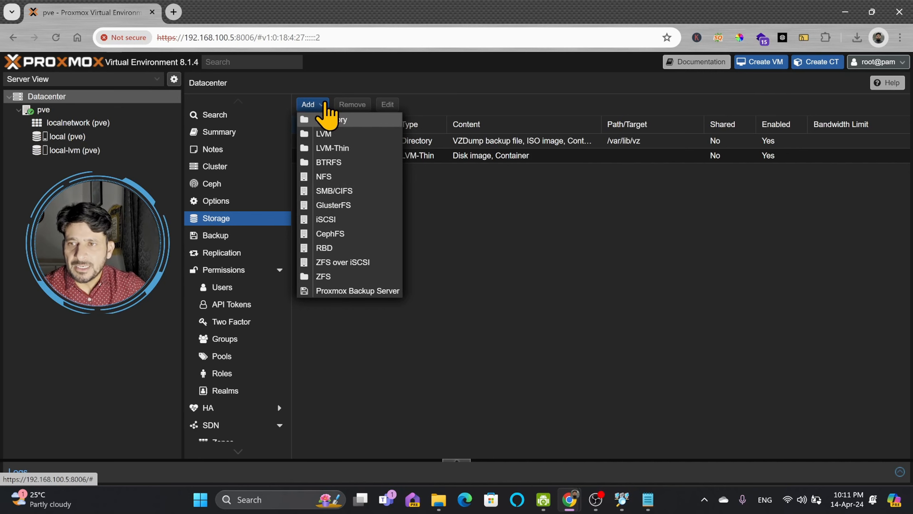
click(218, 236)
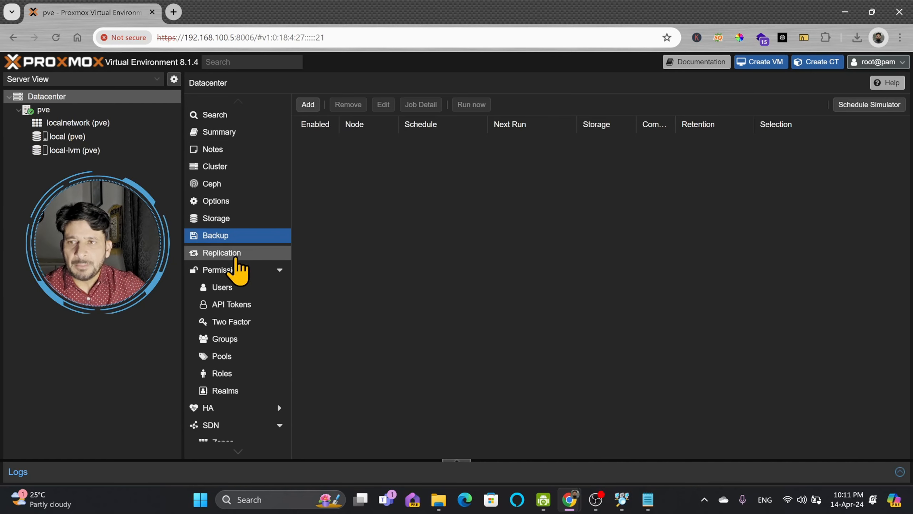
Browse Replication, Permissions with its Add menu, Users, API Tokens, Two Factor, Groups and the empty Pools list
click(236, 258)
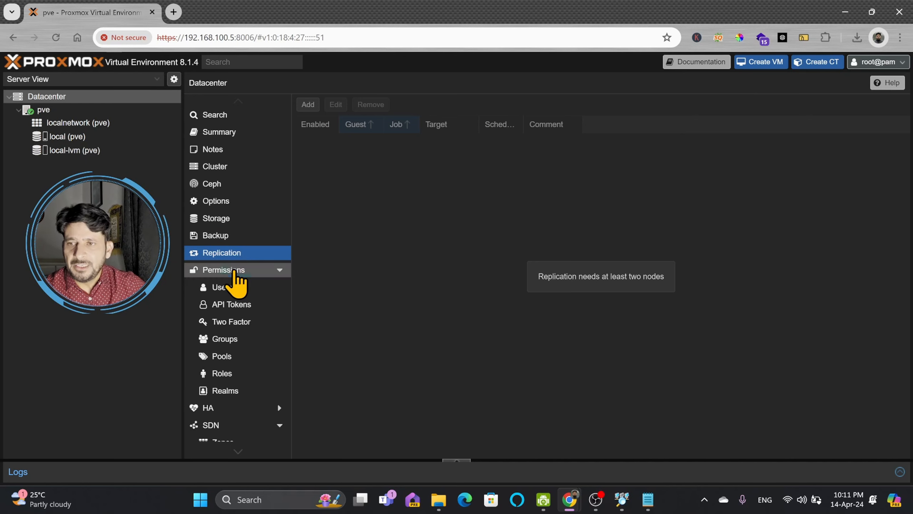
click(238, 270)
click(310, 104)
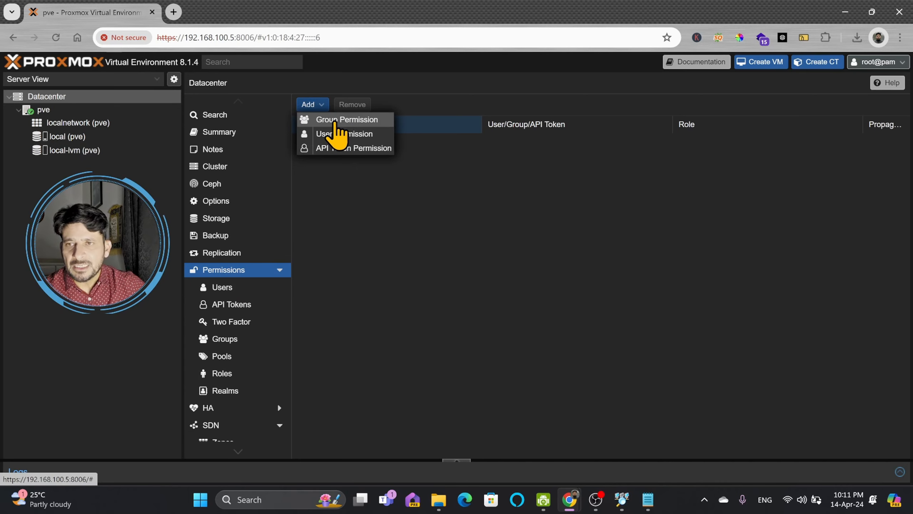
click(237, 288)
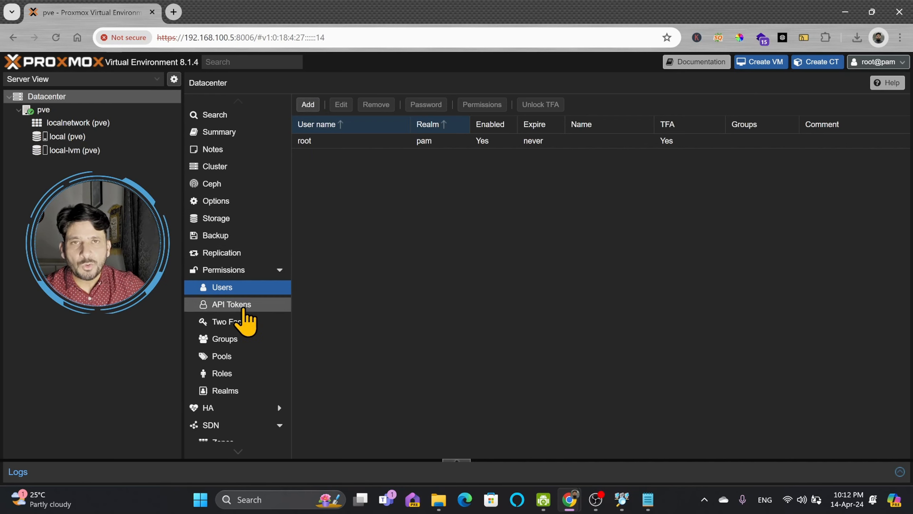
click(246, 309)
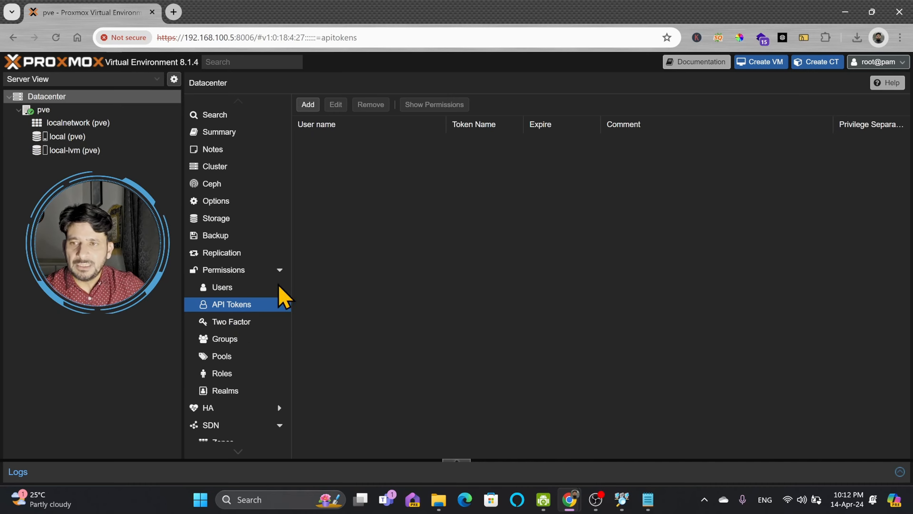
click(243, 320)
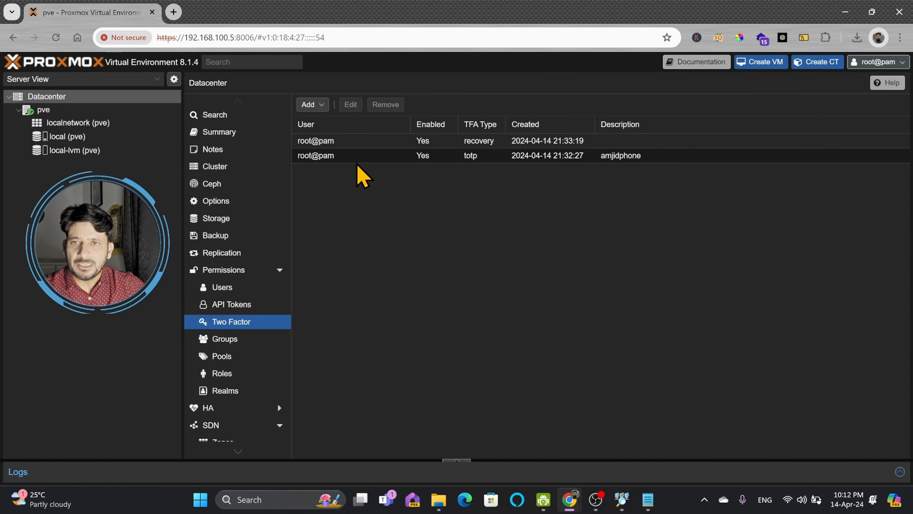
click(230, 338)
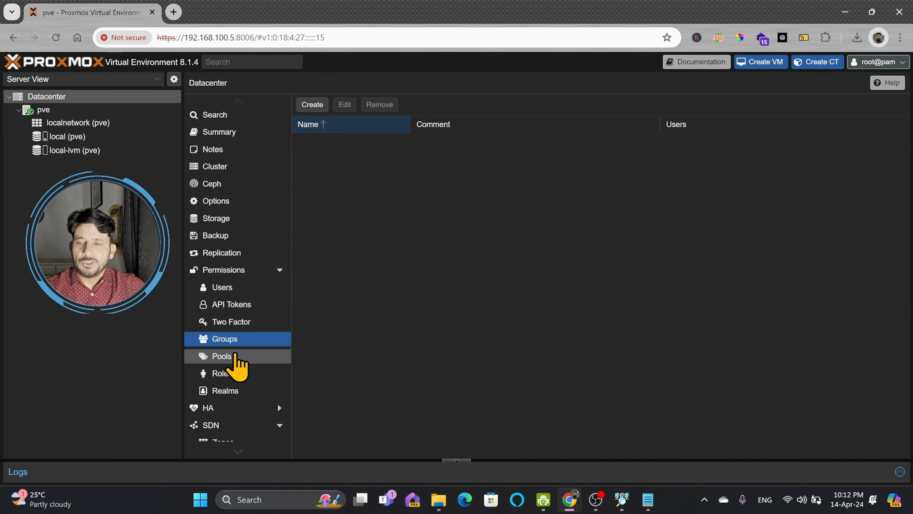
click(234, 355)
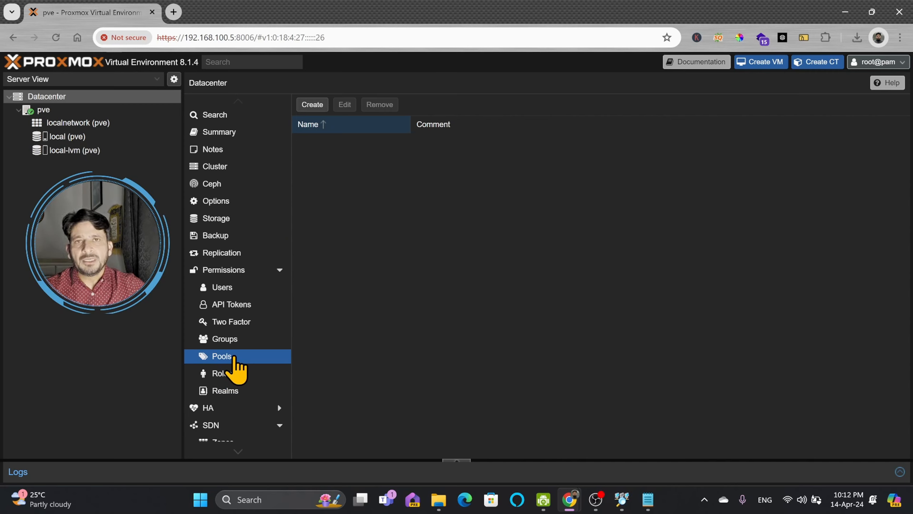
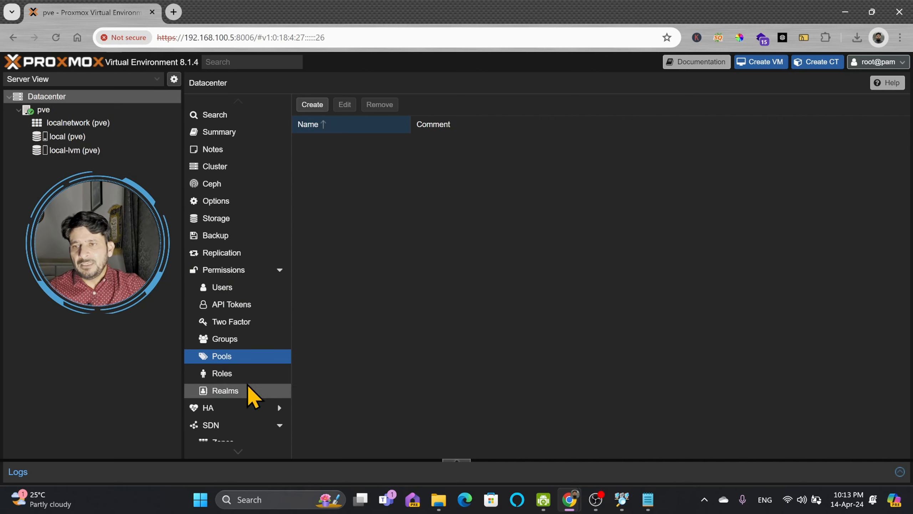
Review the built-in roles, then the authentication realms and the realm server types available to add
click(239, 374)
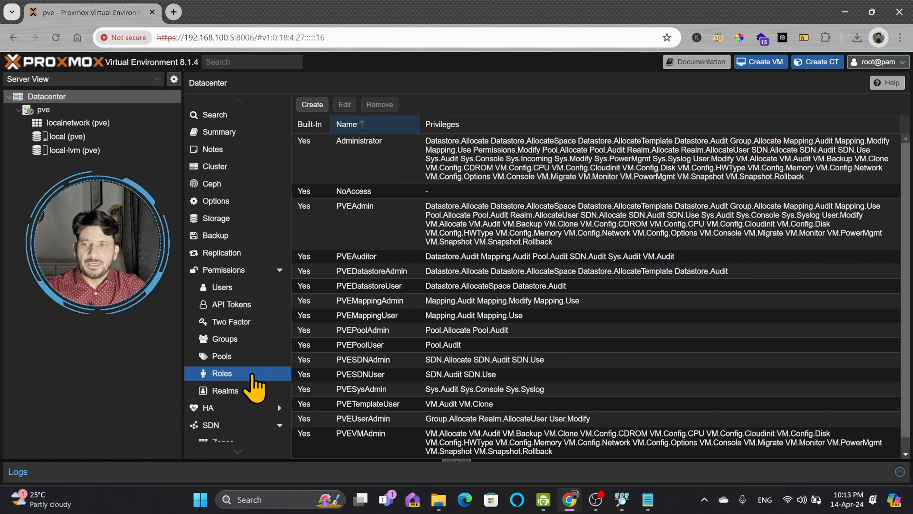
click(238, 390)
click(316, 107)
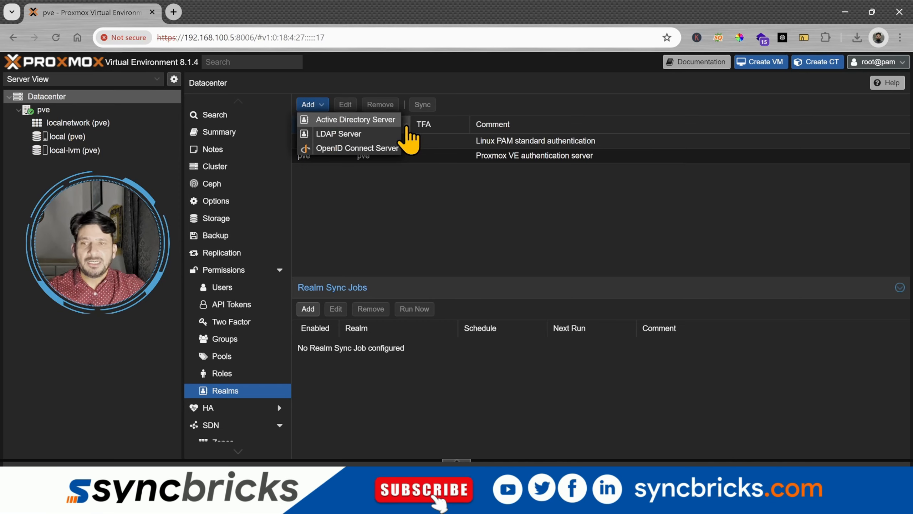
click(363, 251)
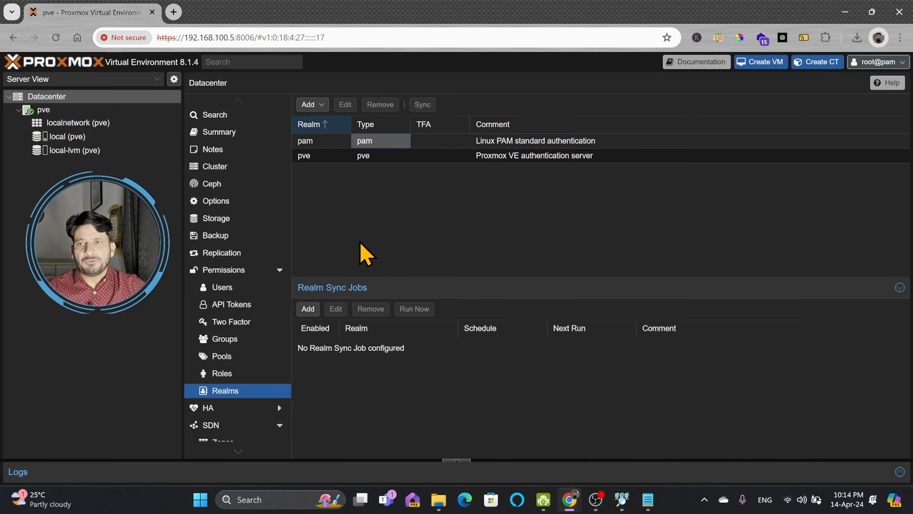
Glance at the realm sync job form without saving, revisit Permissions, and show the HA status
click(308, 308)
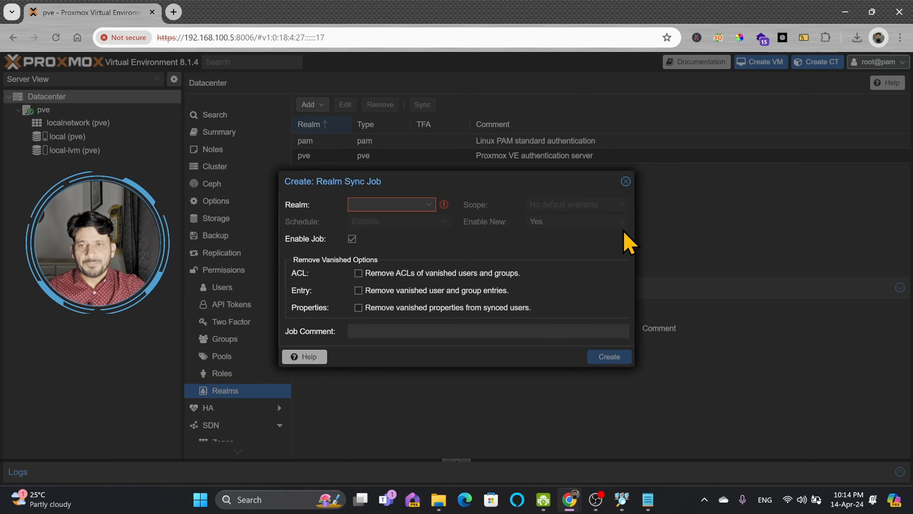
key(Escape)
click(272, 269)
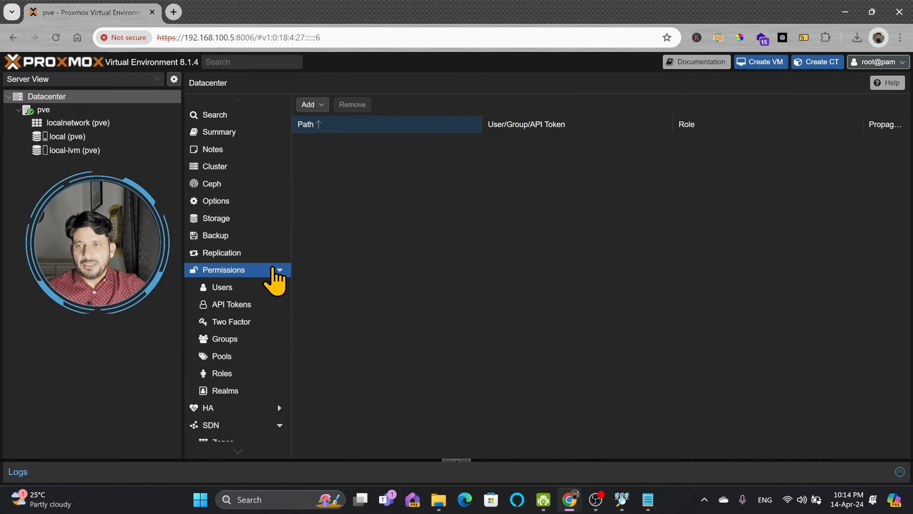
click(278, 270)
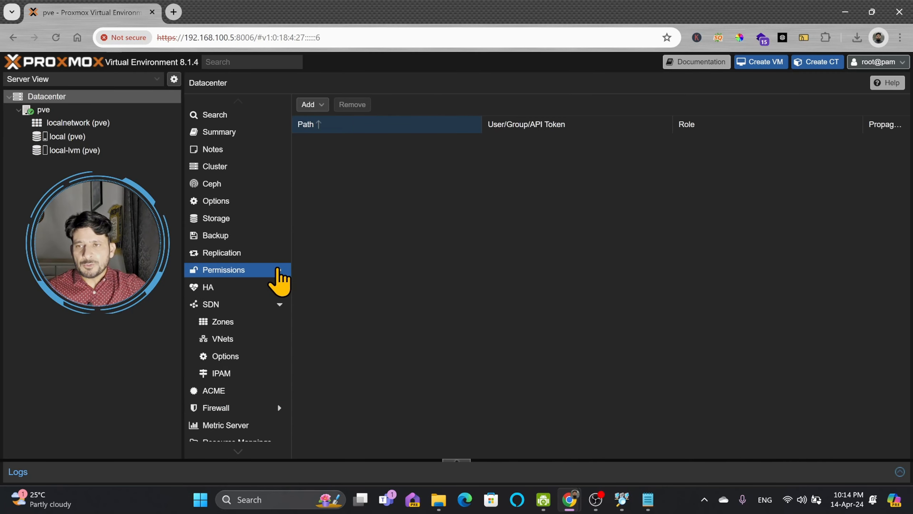
click(240, 288)
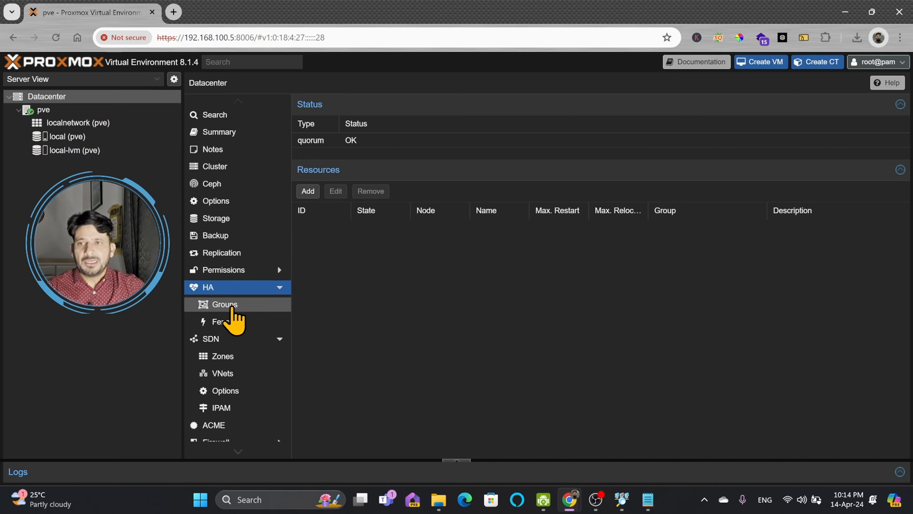
Step through SDN status and options, then ACME, ending on the empty datacenter firewall rules
click(277, 288)
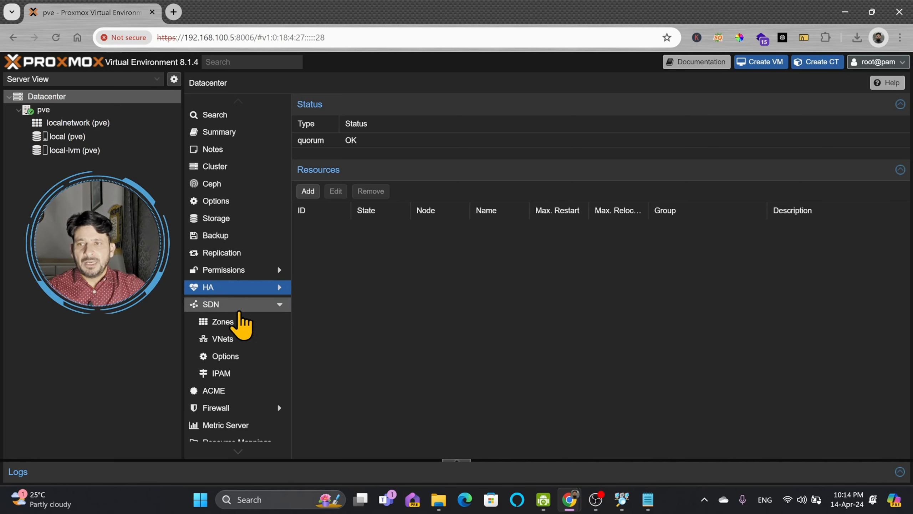
click(232, 305)
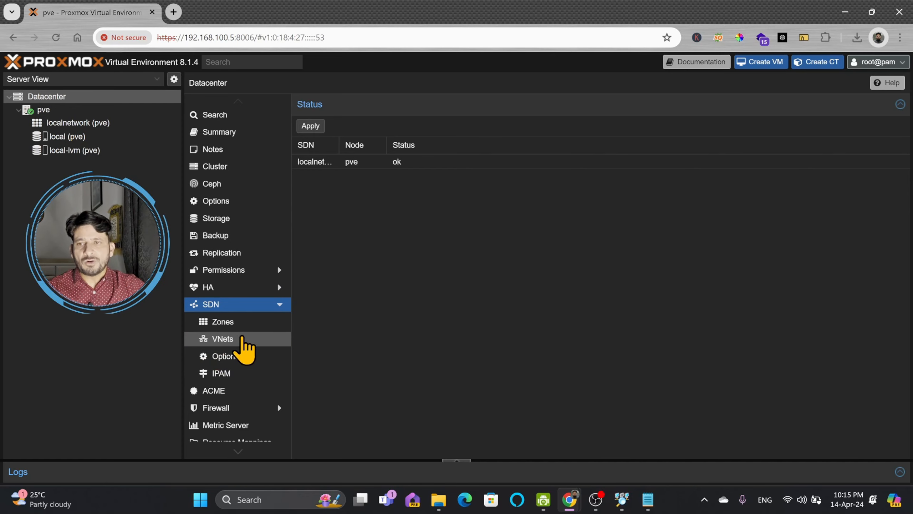
click(245, 357)
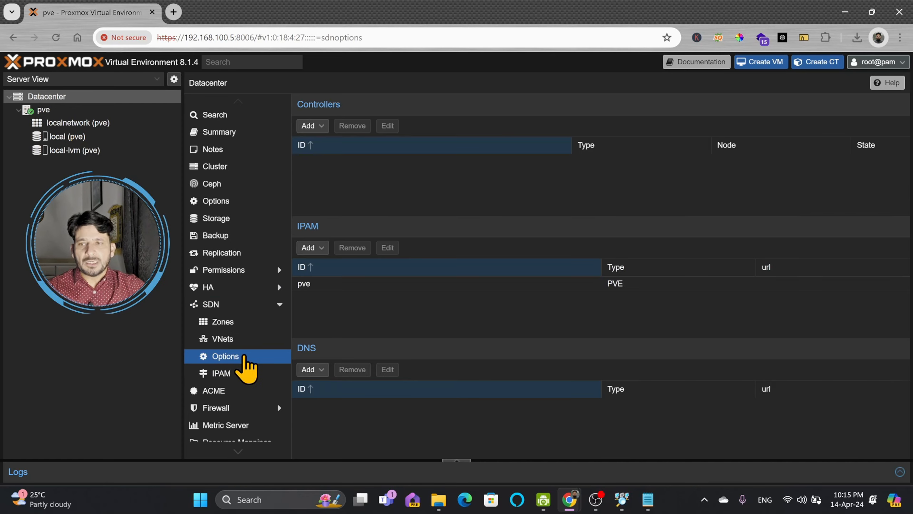
click(216, 304)
click(225, 311)
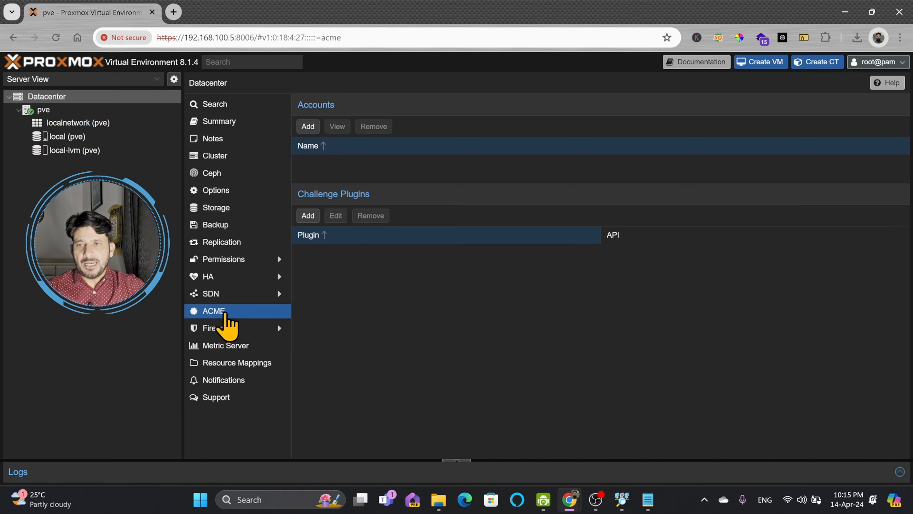
click(245, 328)
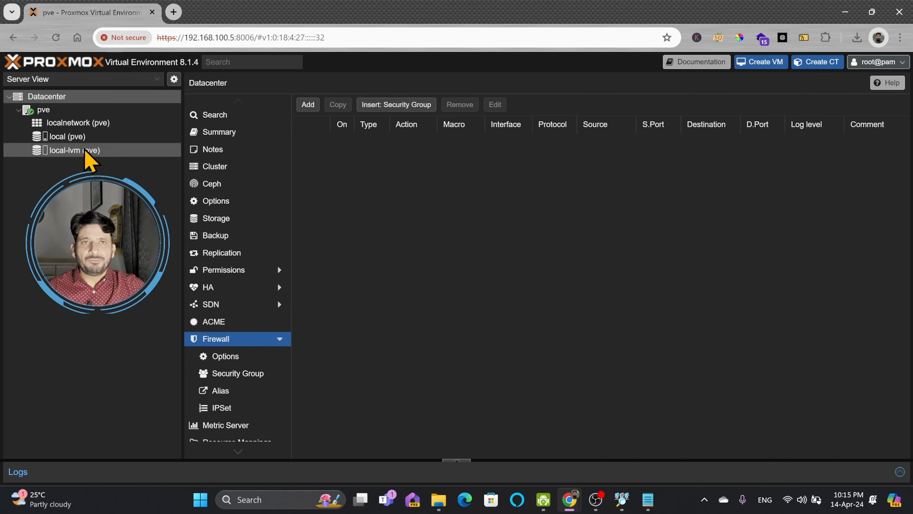
mouse_move(86, 152)
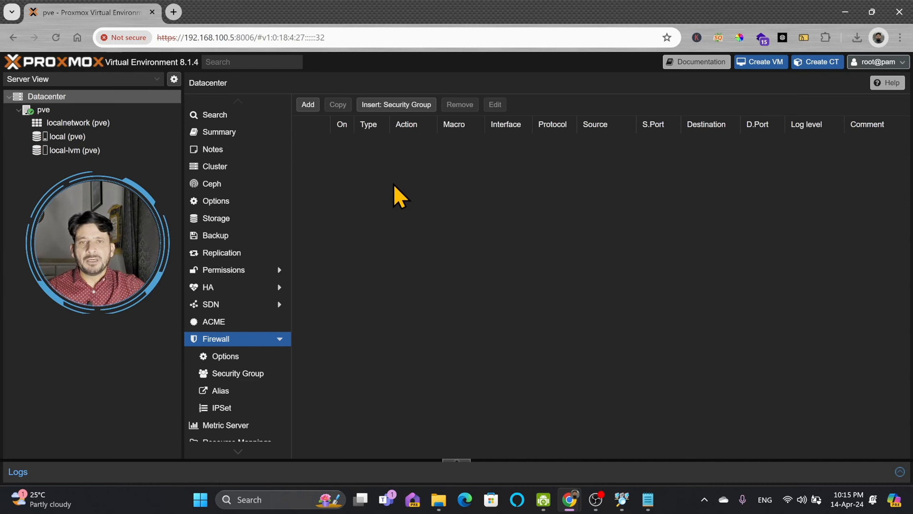
click(42, 108)
click(18, 110)
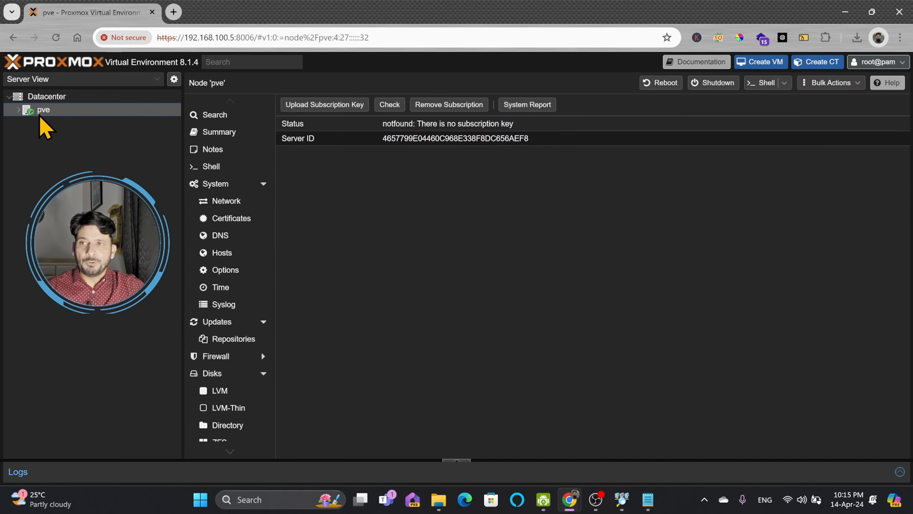
click(62, 98)
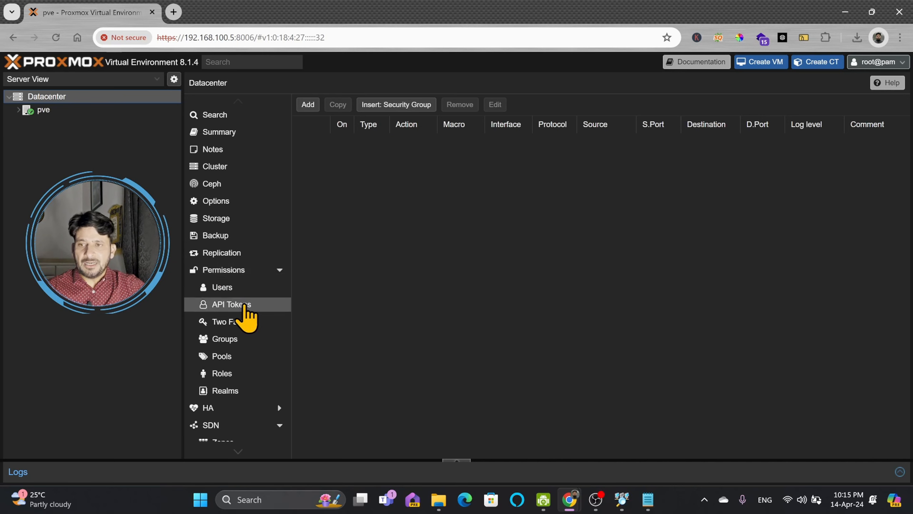
scroll(239, 351, down, 5)
click(236, 352)
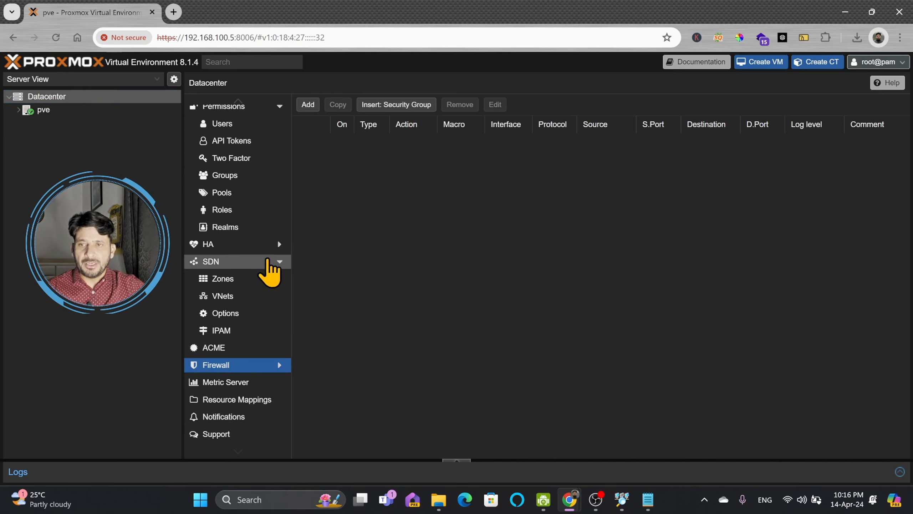
click(279, 262)
scroll(278, 122, up, 4)
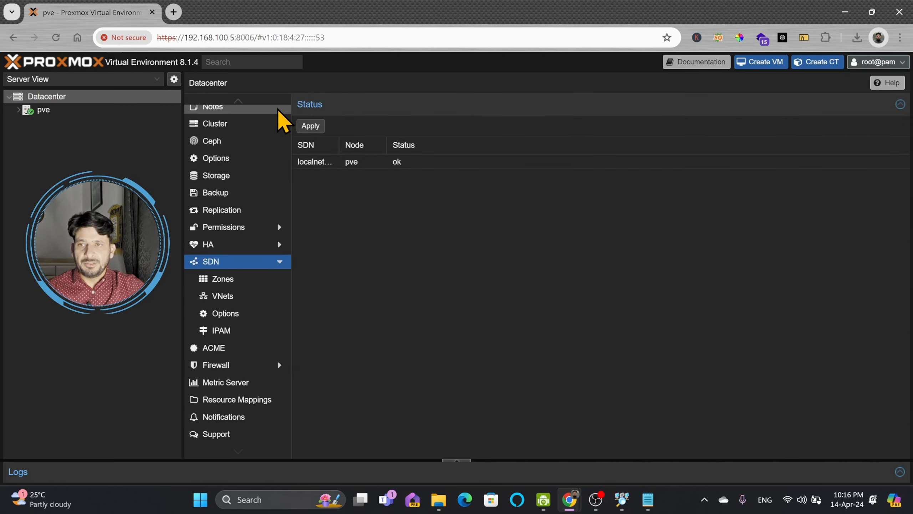
click(239, 363)
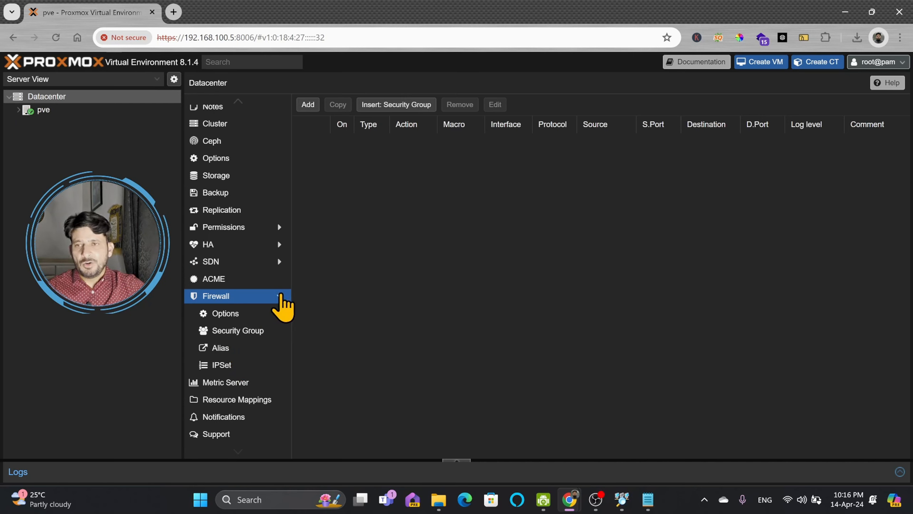
click(280, 297)
click(252, 346)
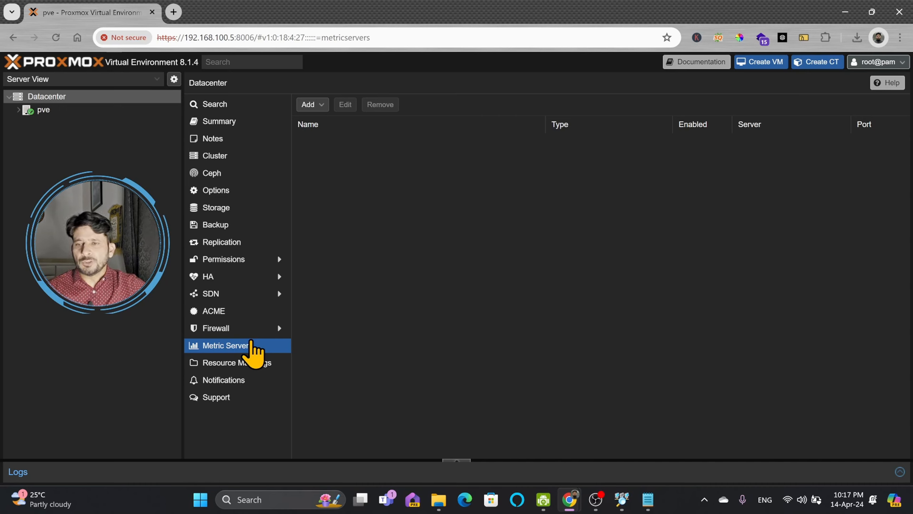
Check the metric server Add list twice to see the Graphite and InfluxDB types
click(317, 104)
click(324, 104)
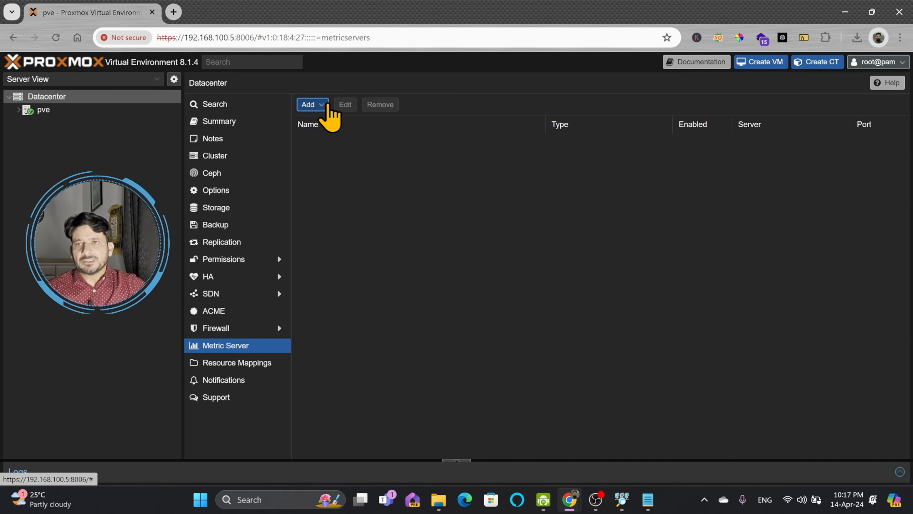
click(311, 105)
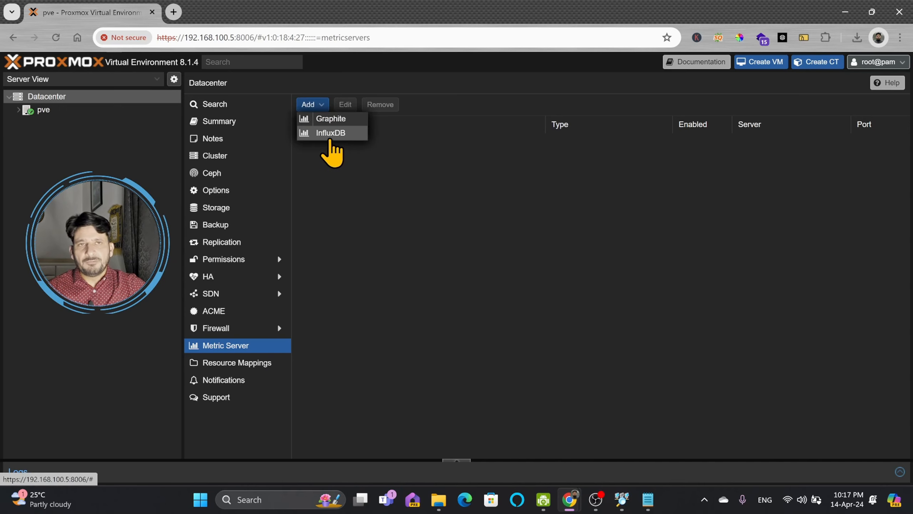
click(320, 106)
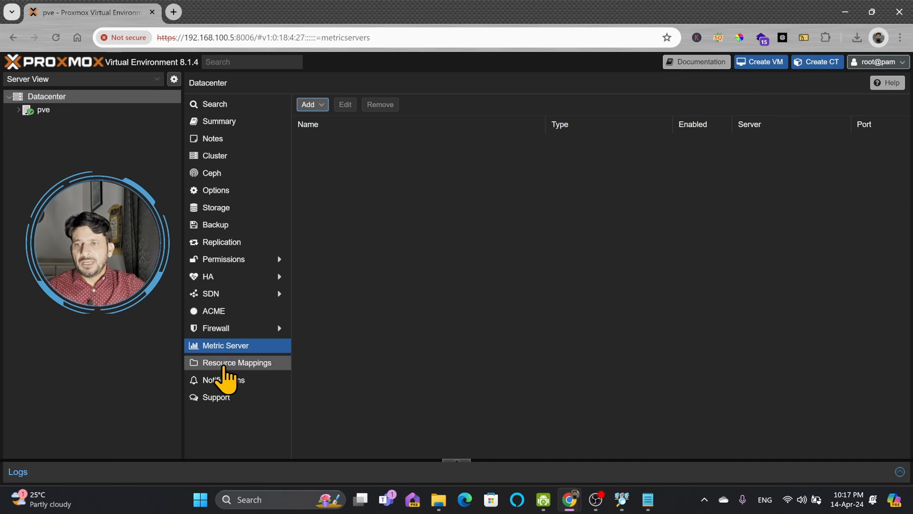
Open Resource Mappings and look through the new PCI mapping form without saving it
click(224, 366)
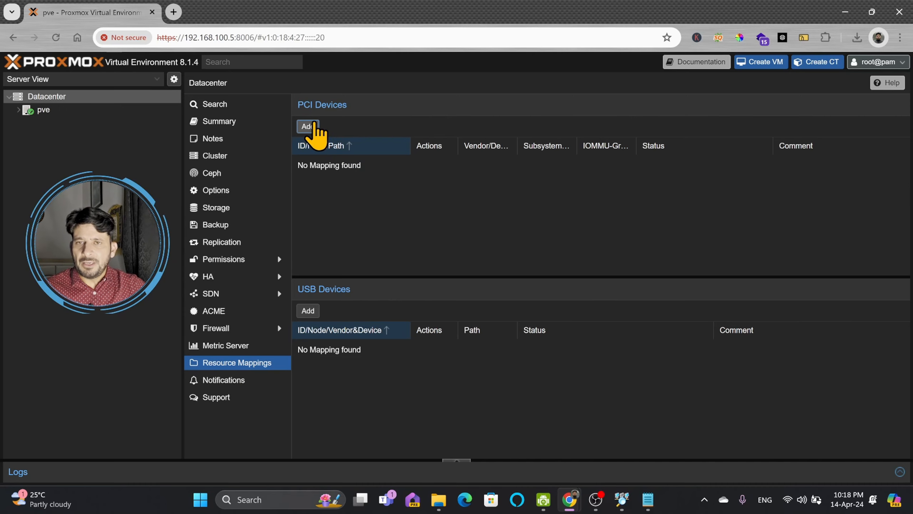
click(308, 126)
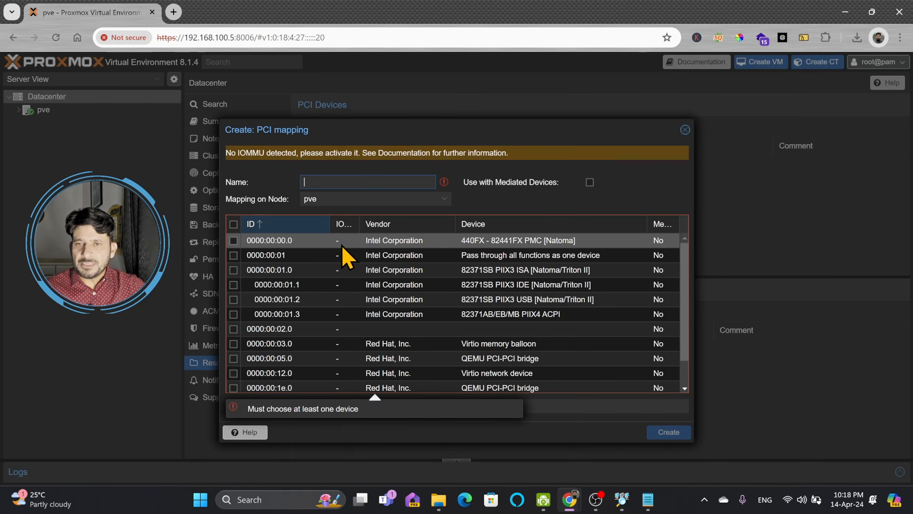
scroll(457, 285, down, 1)
key(Escape)
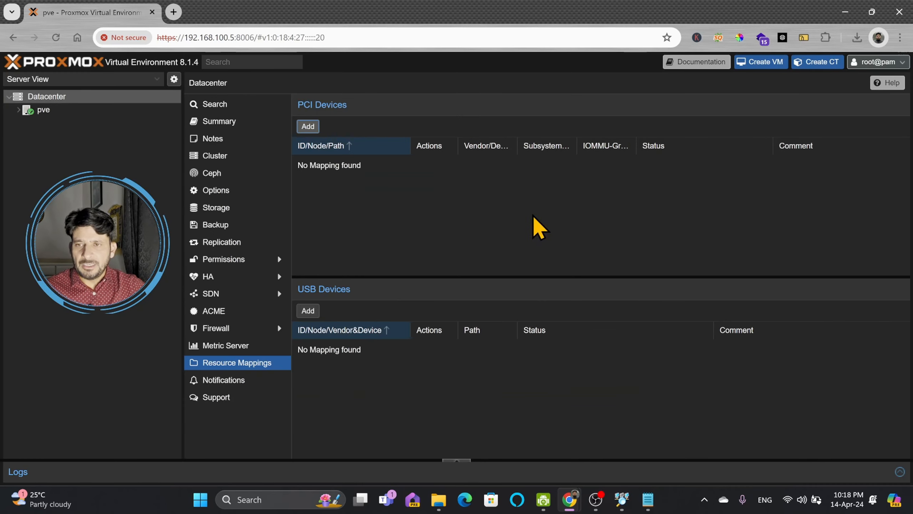
Cancel the new USB mapping form, then show the mail-to-root target and default-matcher notifications
click(308, 310)
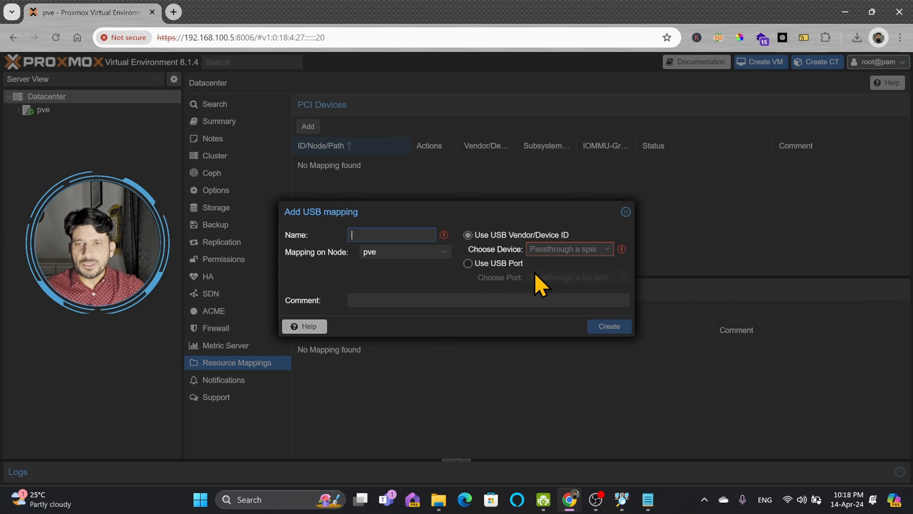
click(626, 212)
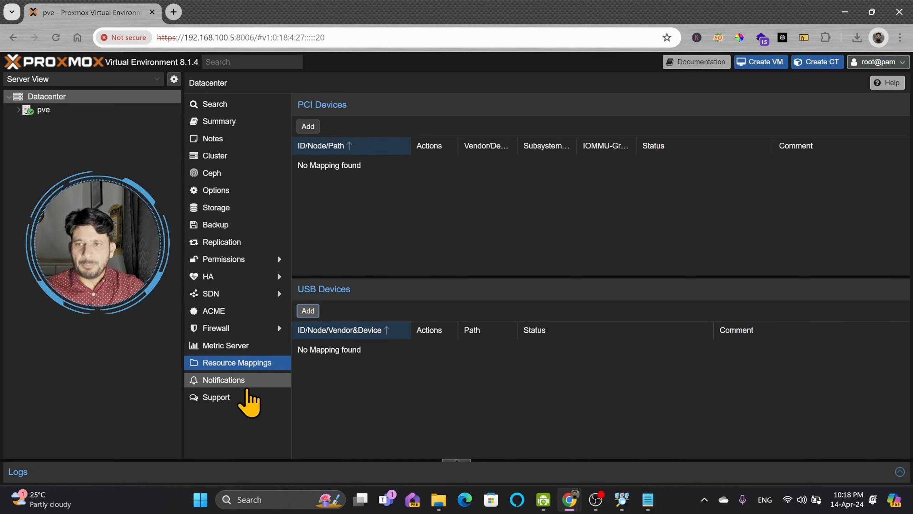
click(244, 381)
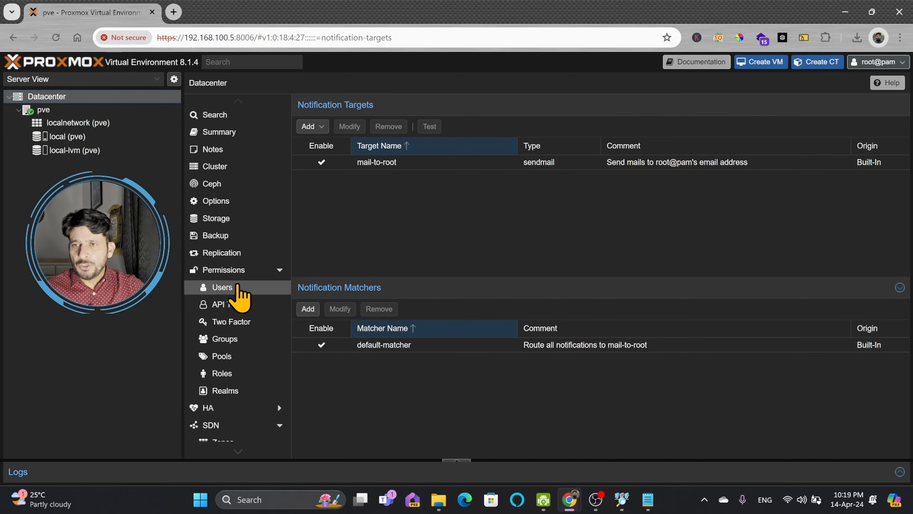
Open the root user's settings, select its e-mail address, and close without saving
click(235, 288)
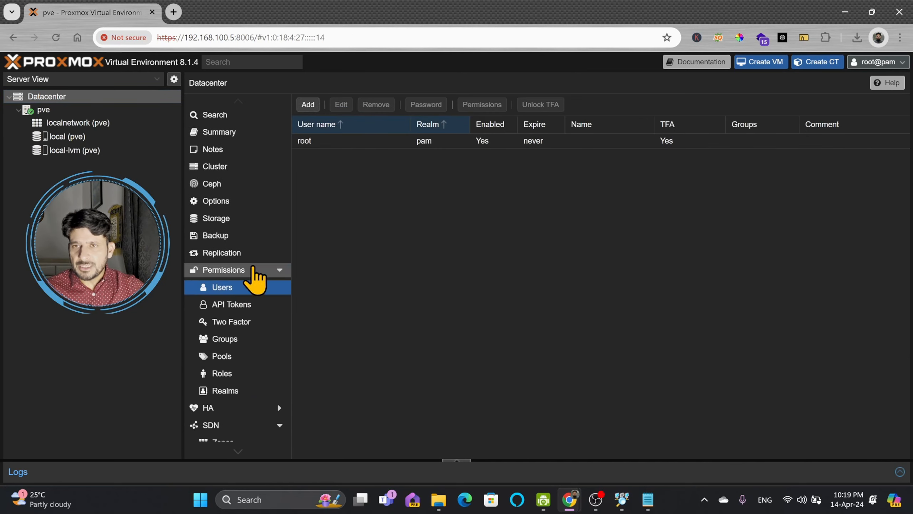
double_click(316, 142)
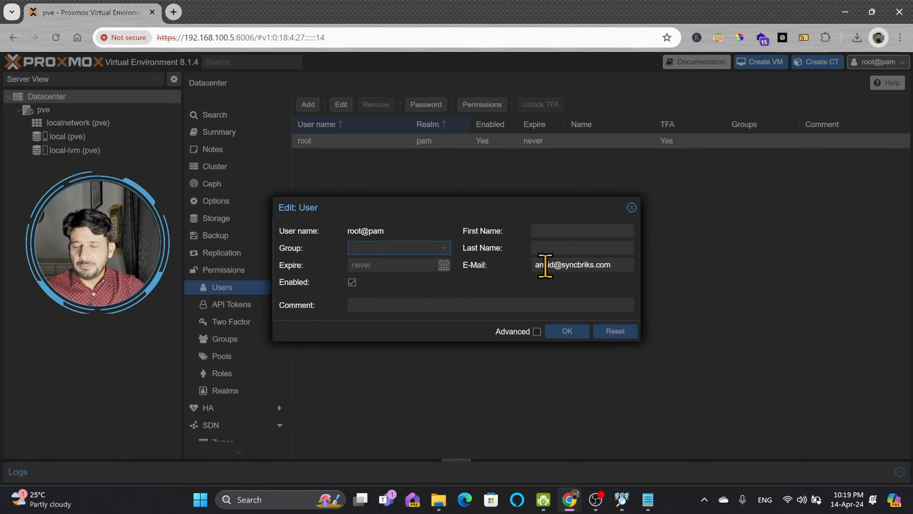
drag(615, 265, 522, 272)
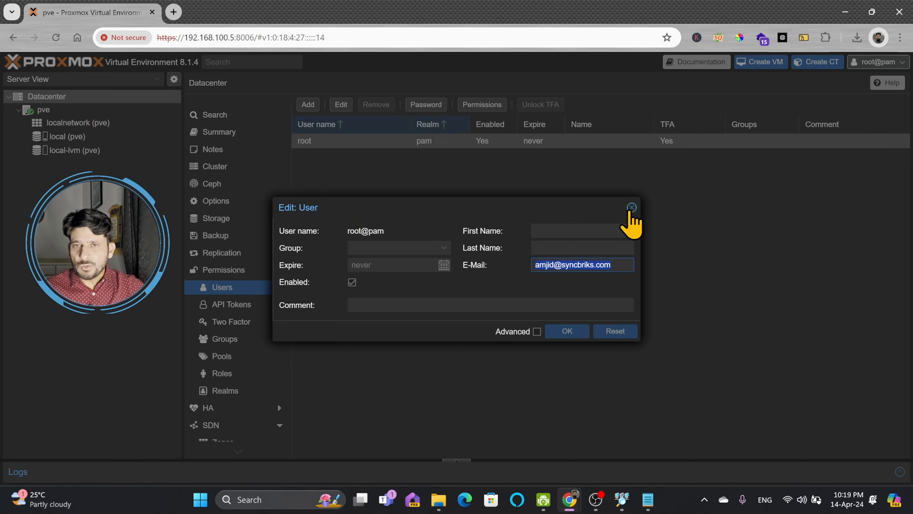
click(632, 209)
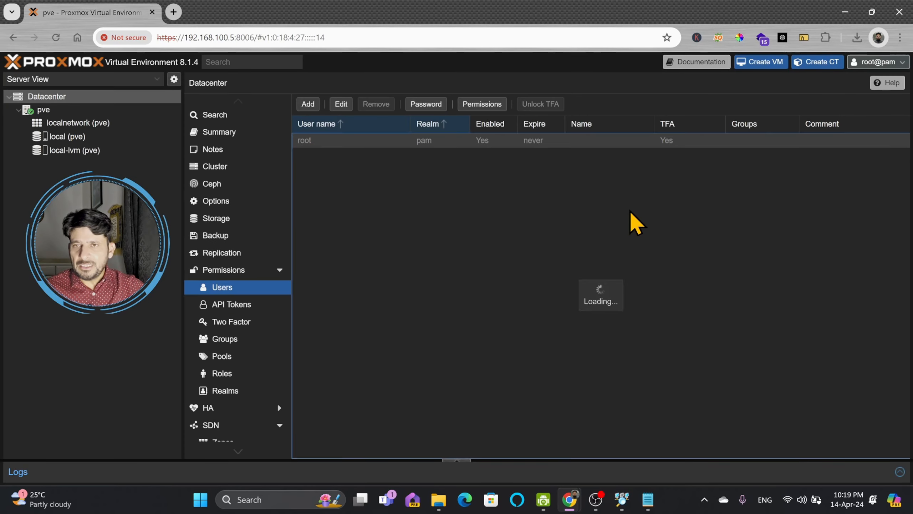
scroll(247, 426, down, 4)
Review the mail-to-root target and default-matcher, then show the Support page's no-subscription notice
click(245, 417)
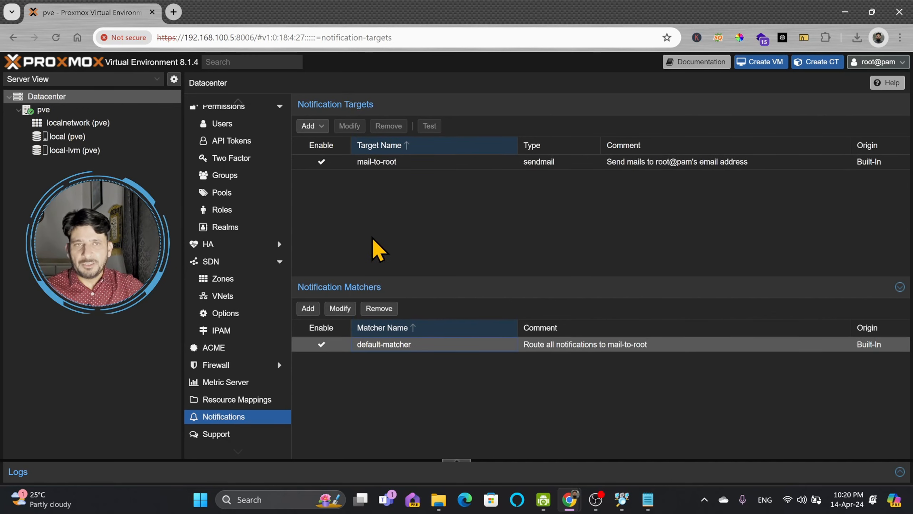
click(236, 434)
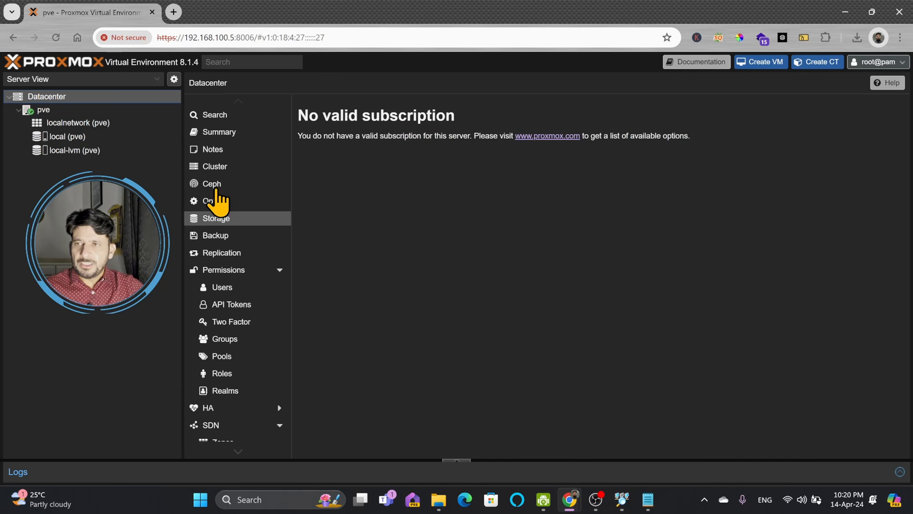
scroll(215, 204, down, 5)
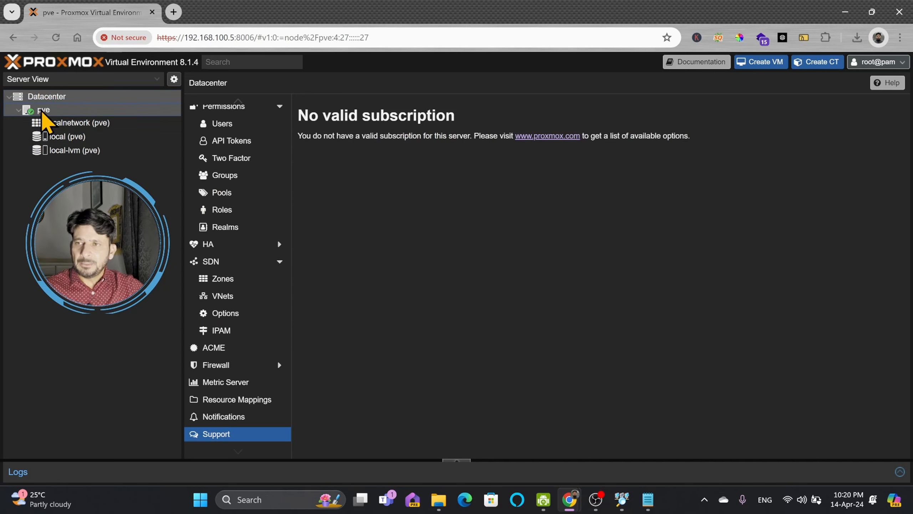
Open the pve node and its localnetwork zone, then check the datacenter SDN status
click(41, 110)
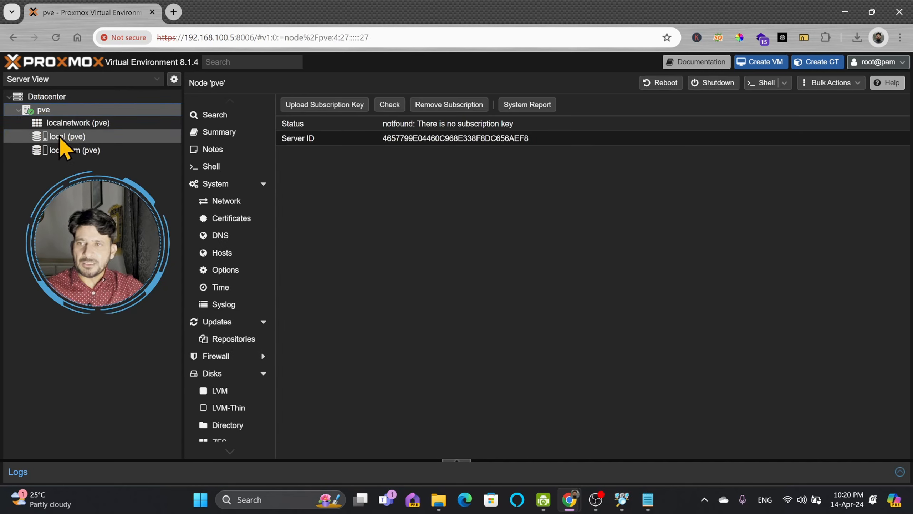
click(66, 125)
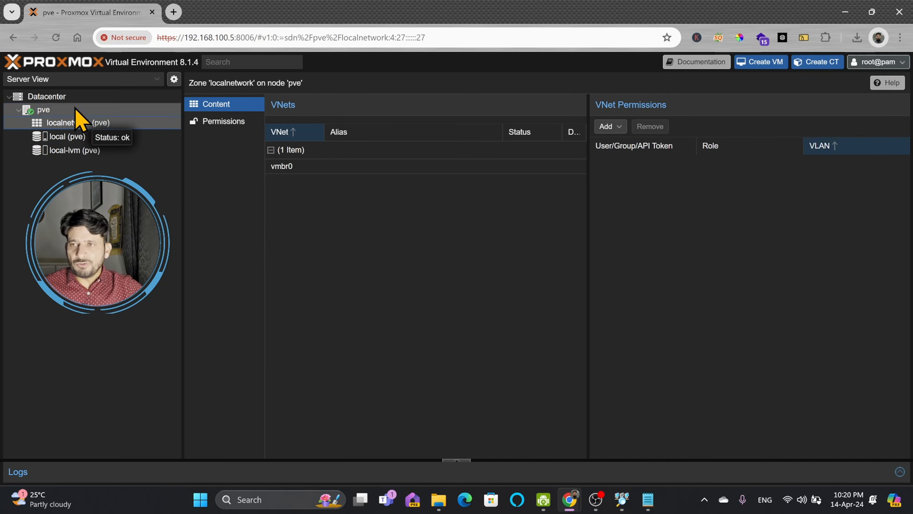
click(54, 96)
scroll(242, 288, down, 5)
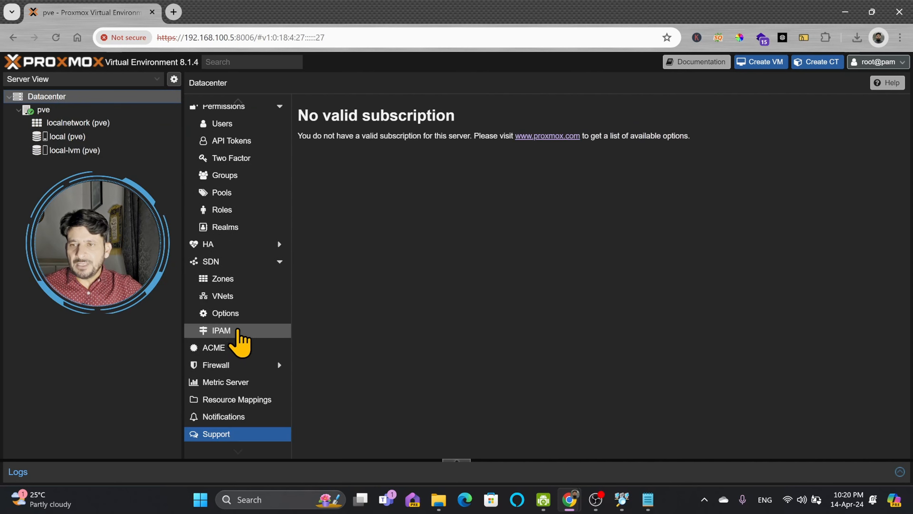
click(230, 261)
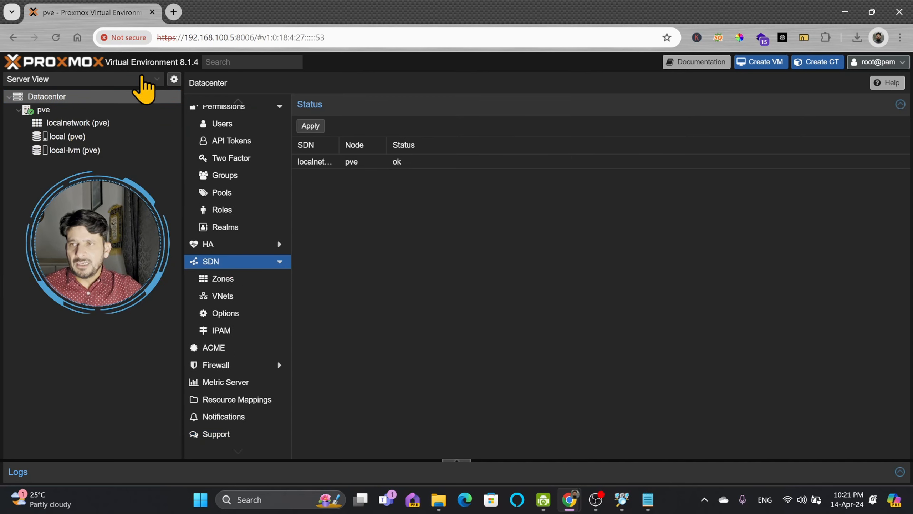
Reopen localnetwork, select the vmbr0 VNet, check its empty permissions, and return to Content
click(40, 110)
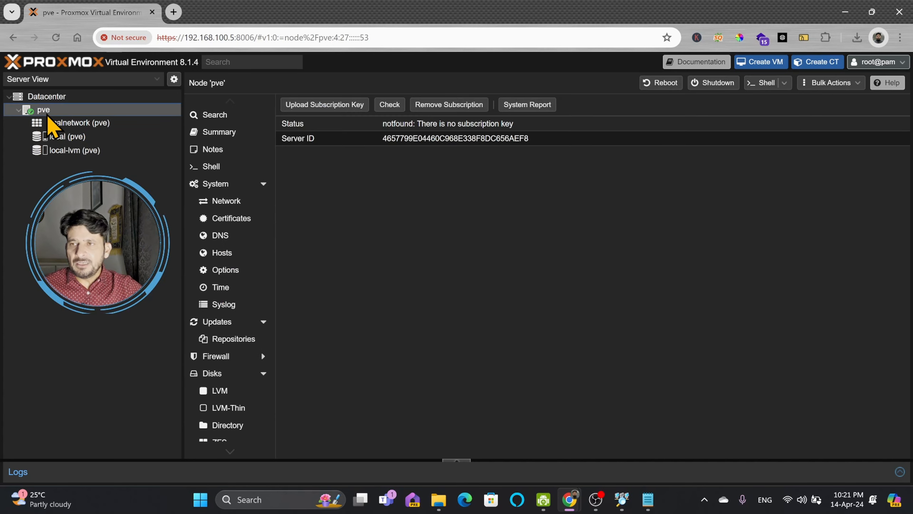
click(55, 124)
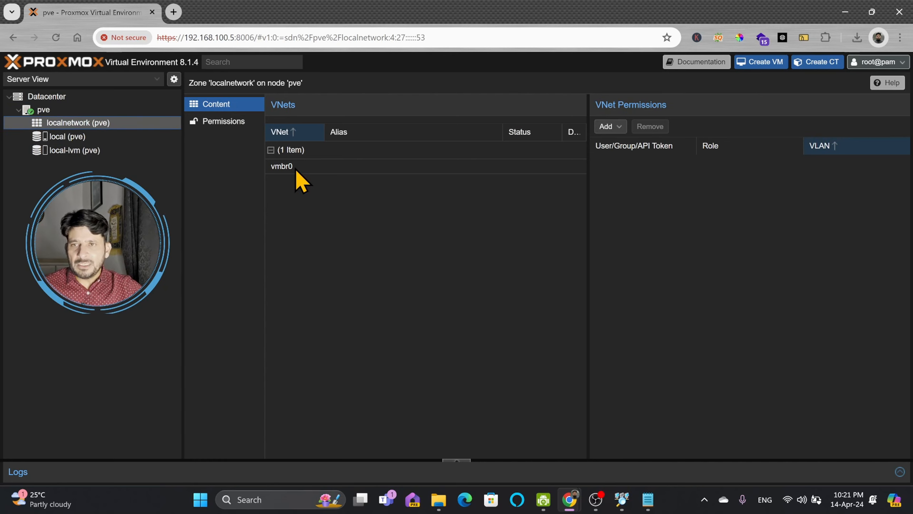
click(284, 167)
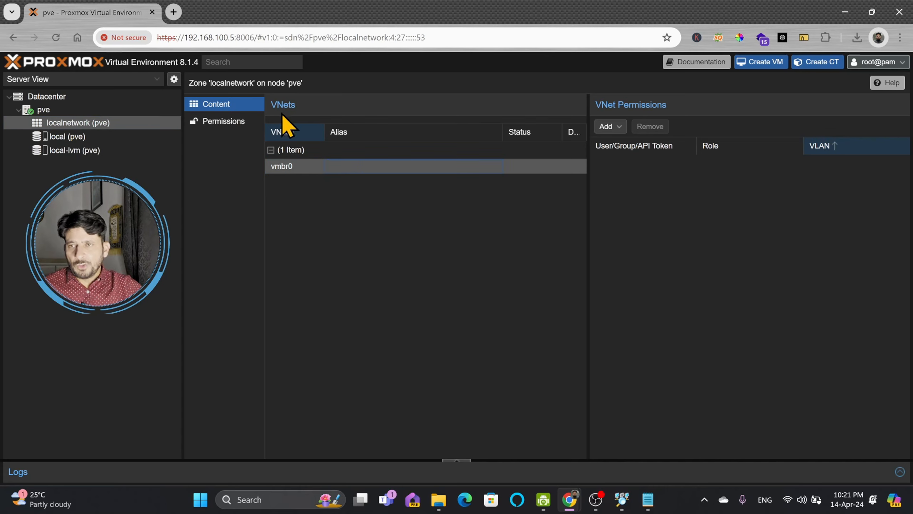
click(227, 123)
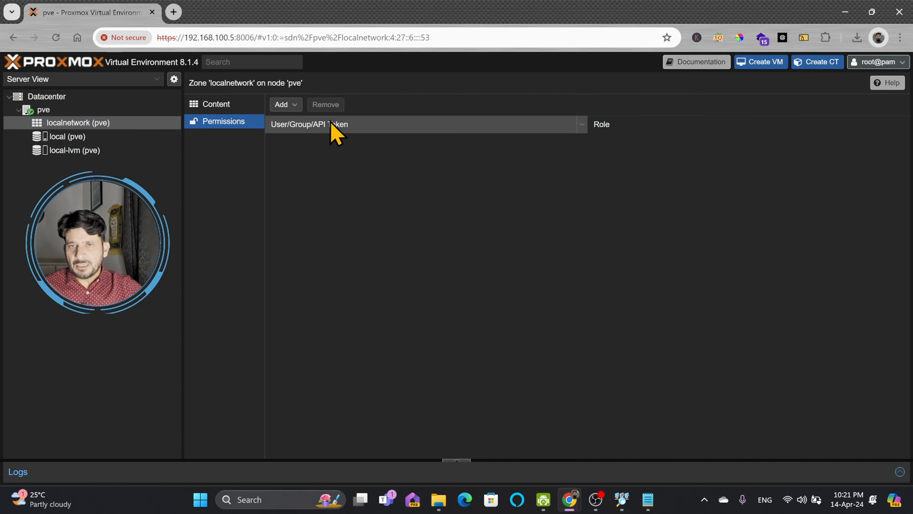
click(108, 124)
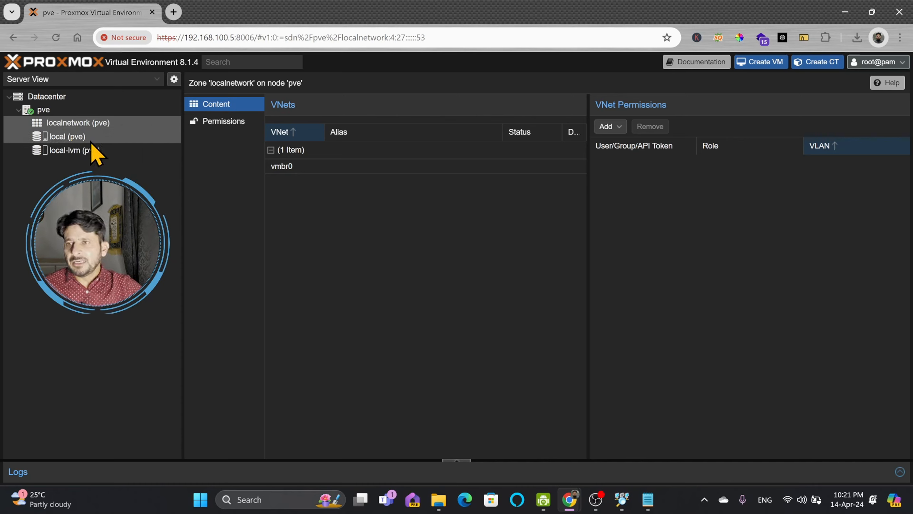
Step through local storage's Summary, Backups, ISO Images, CT Templates and Permissions
click(75, 141)
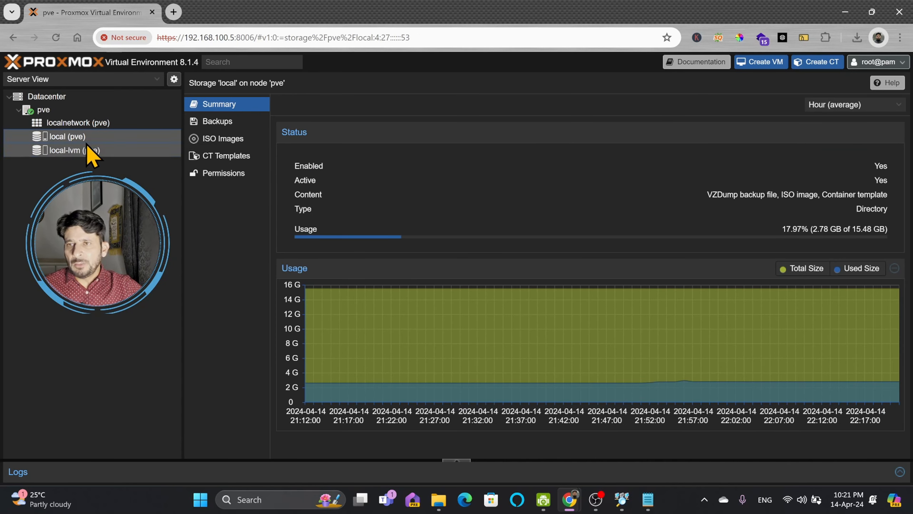
click(217, 124)
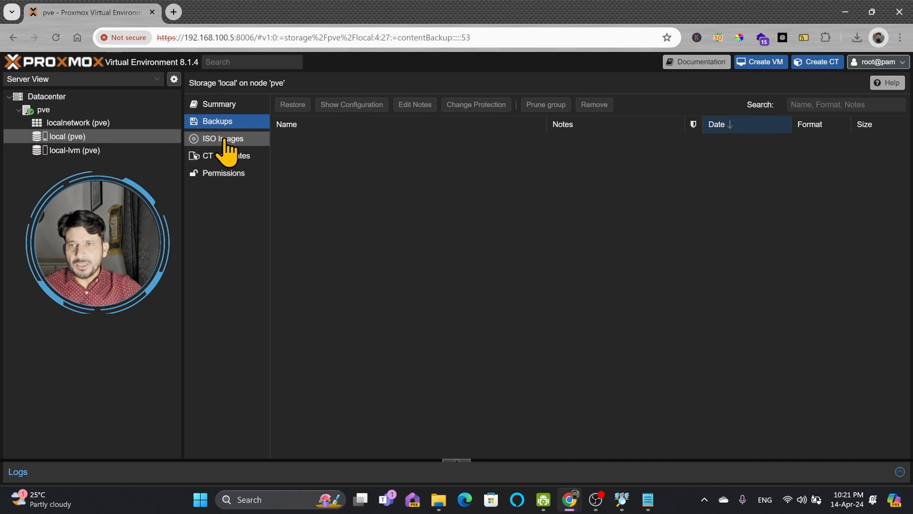
click(224, 140)
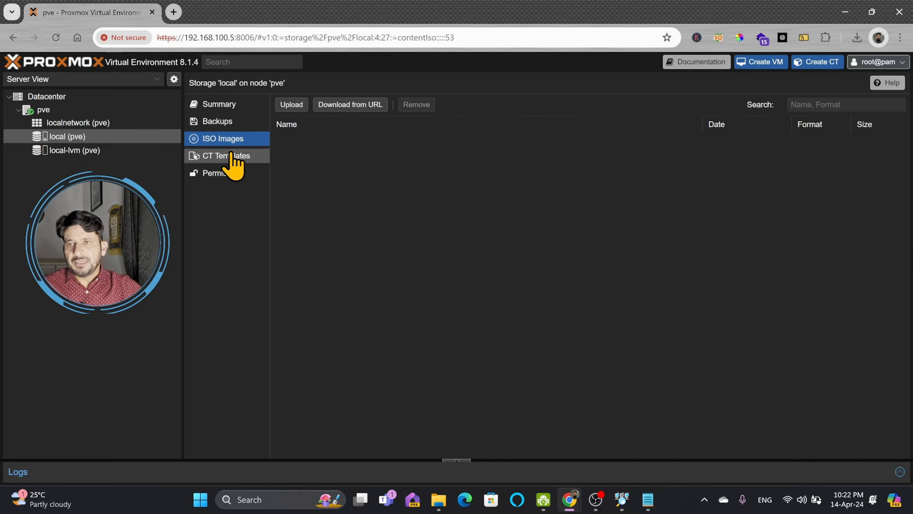
click(233, 158)
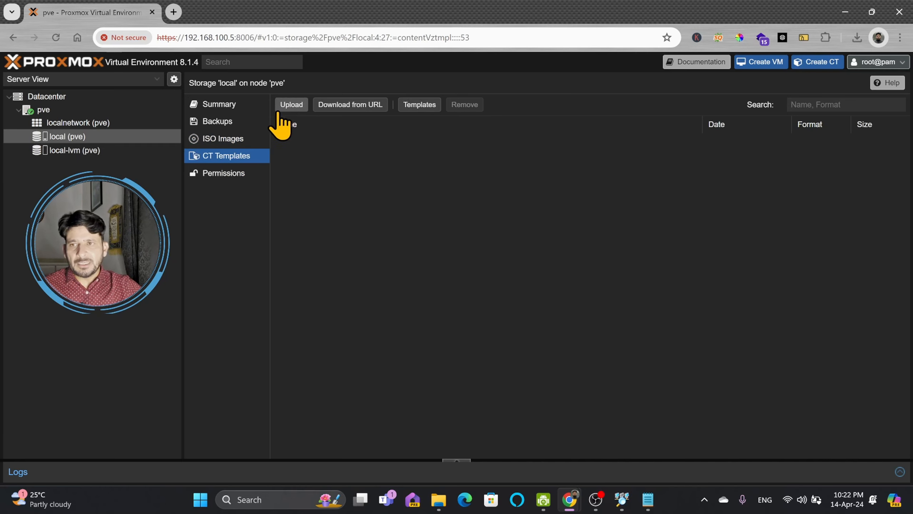
click(226, 174)
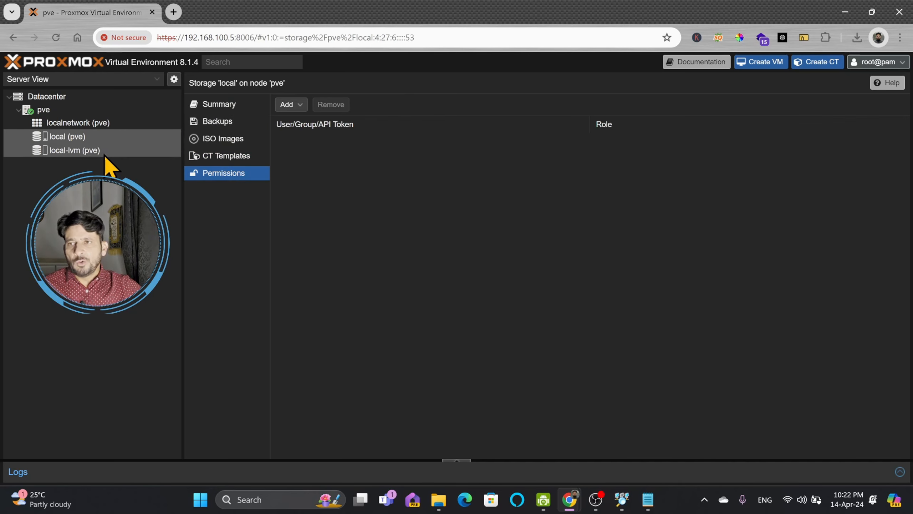
Check local-lvm's empty VM Disks, then revisit local storage through to its empty CT Templates
click(87, 152)
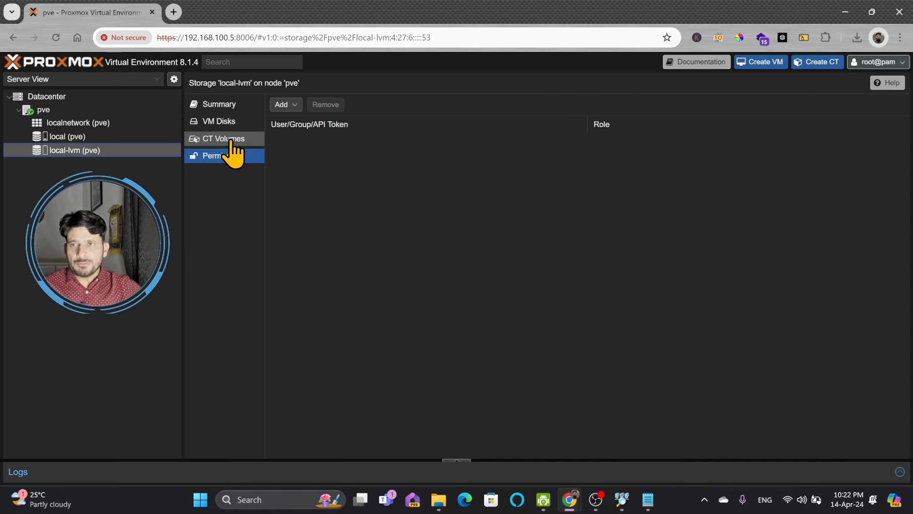
click(220, 122)
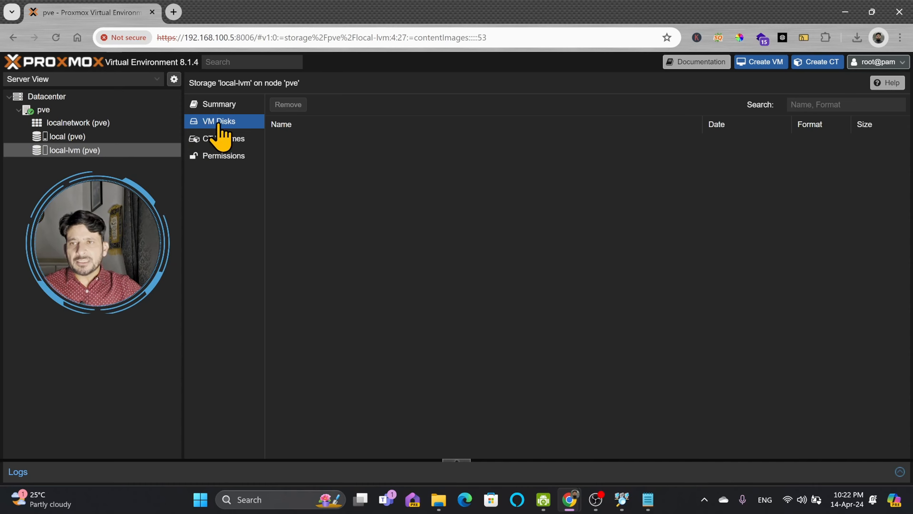
click(67, 136)
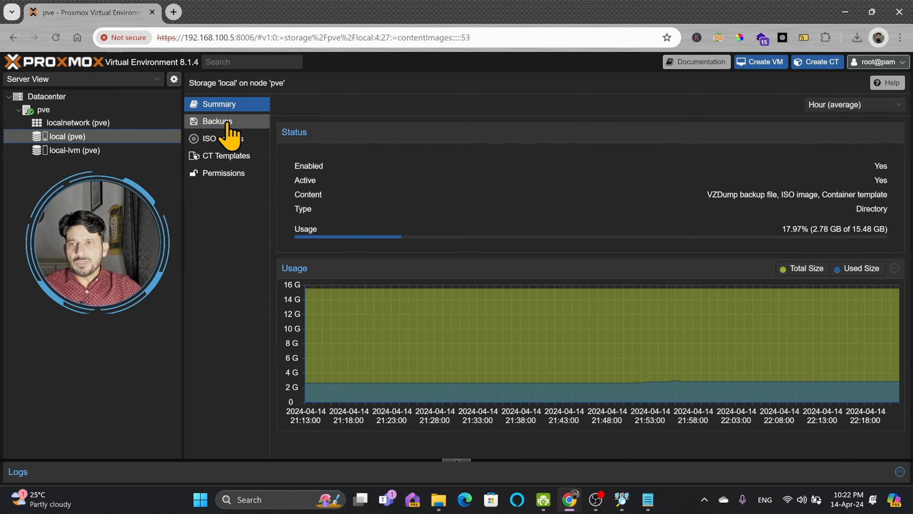
click(227, 122)
click(226, 138)
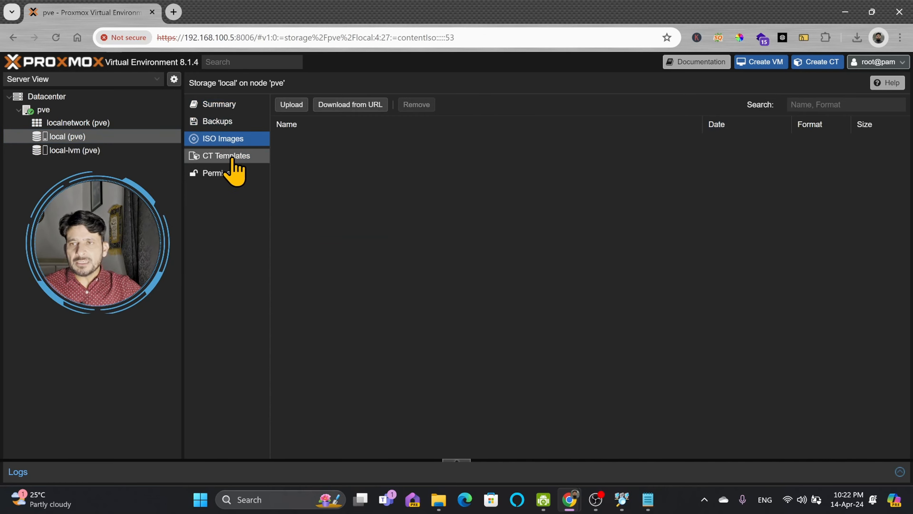
click(230, 157)
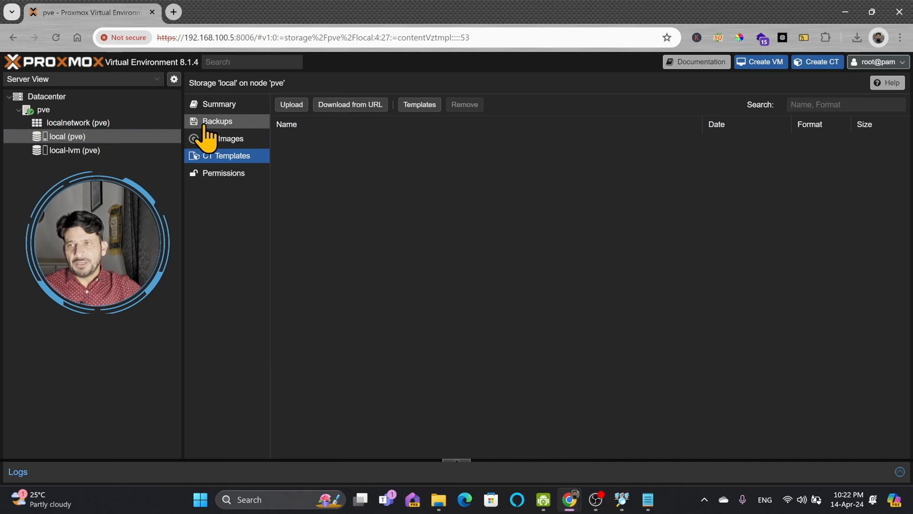